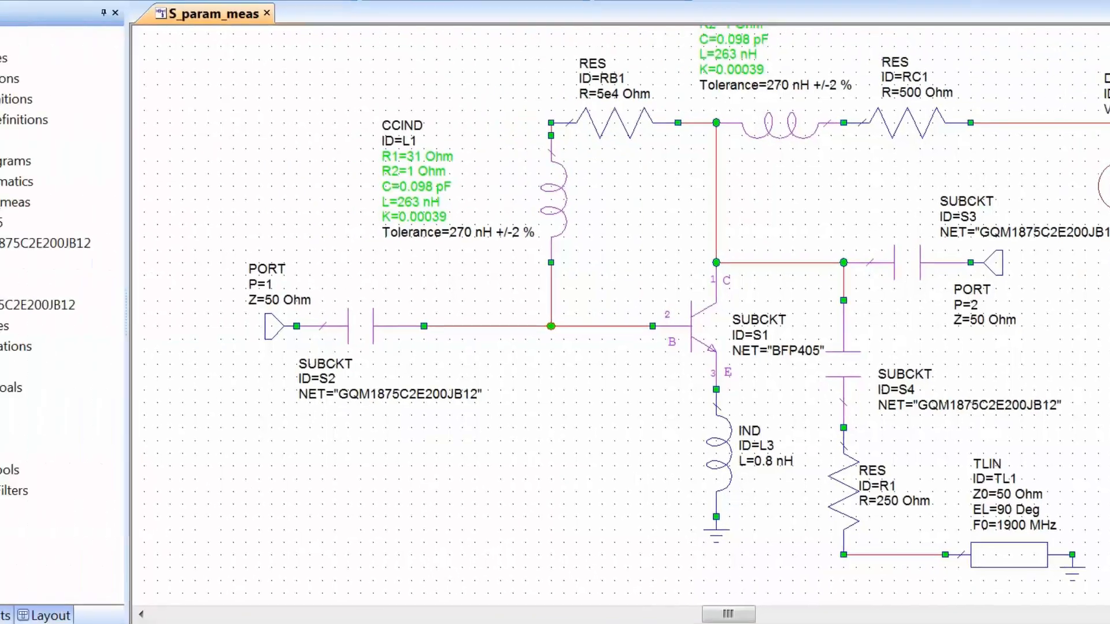
Step: Create a new tabular graph named S_param
right_click(64, 381)
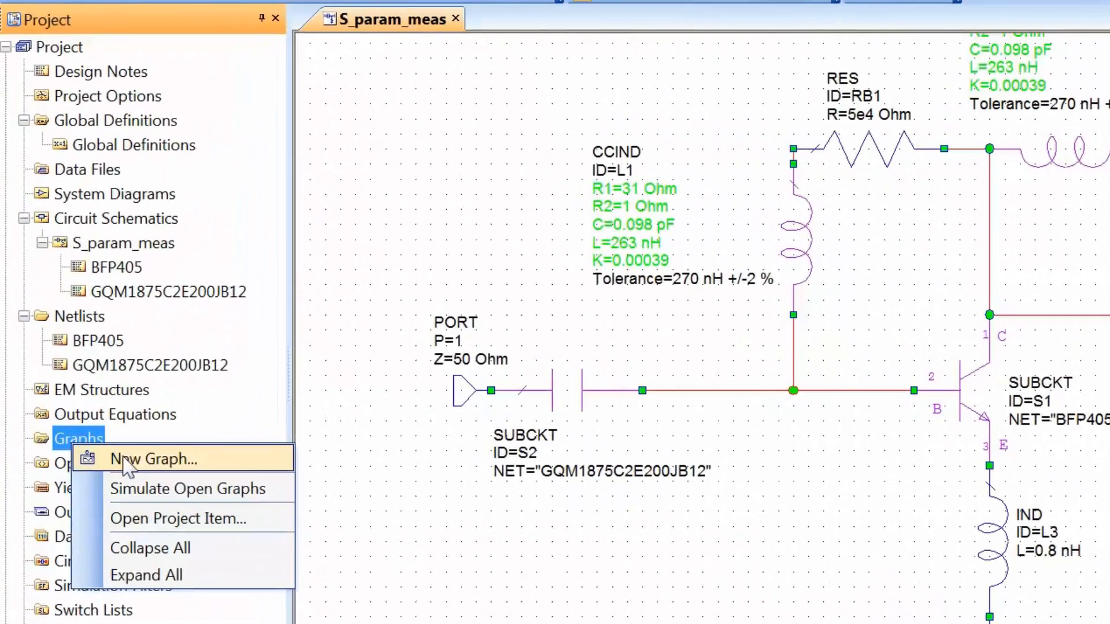
click(124, 459)
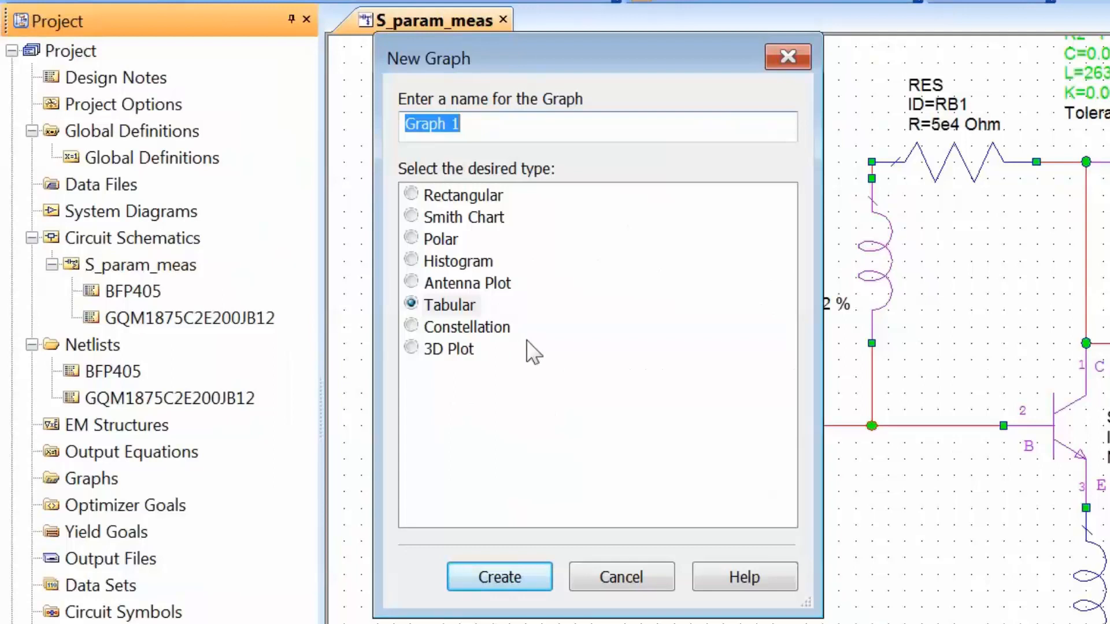
text(S_param)
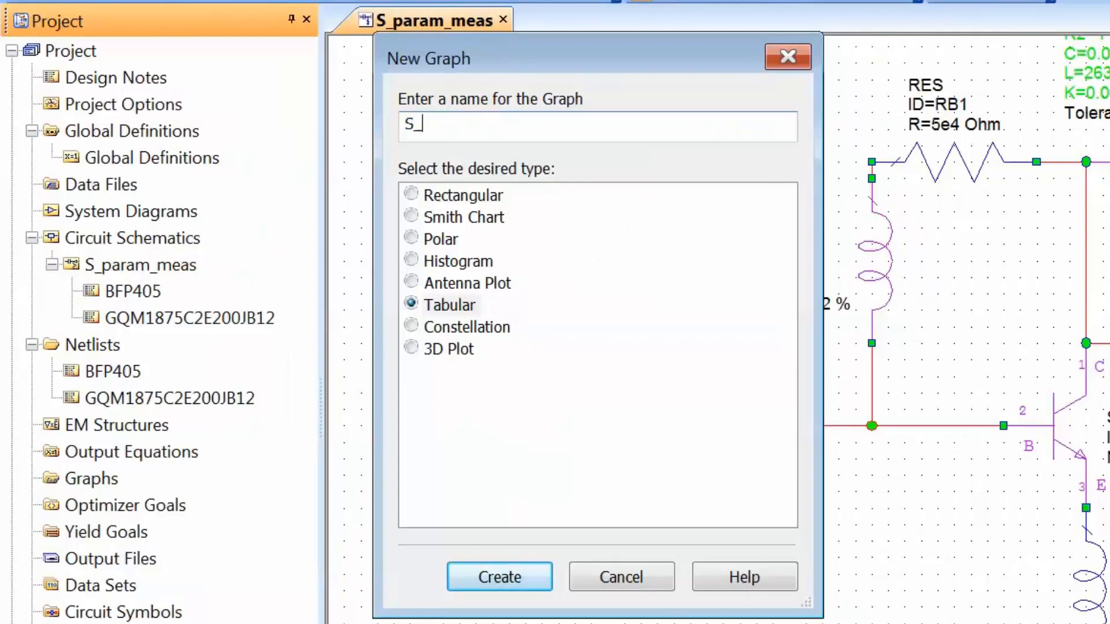
key(Return)
Step: Add the S-parameter magnitude measurement to S_param in dB, with S_param_meas as data source, to port 2 from port 1
right_click(490, 173)
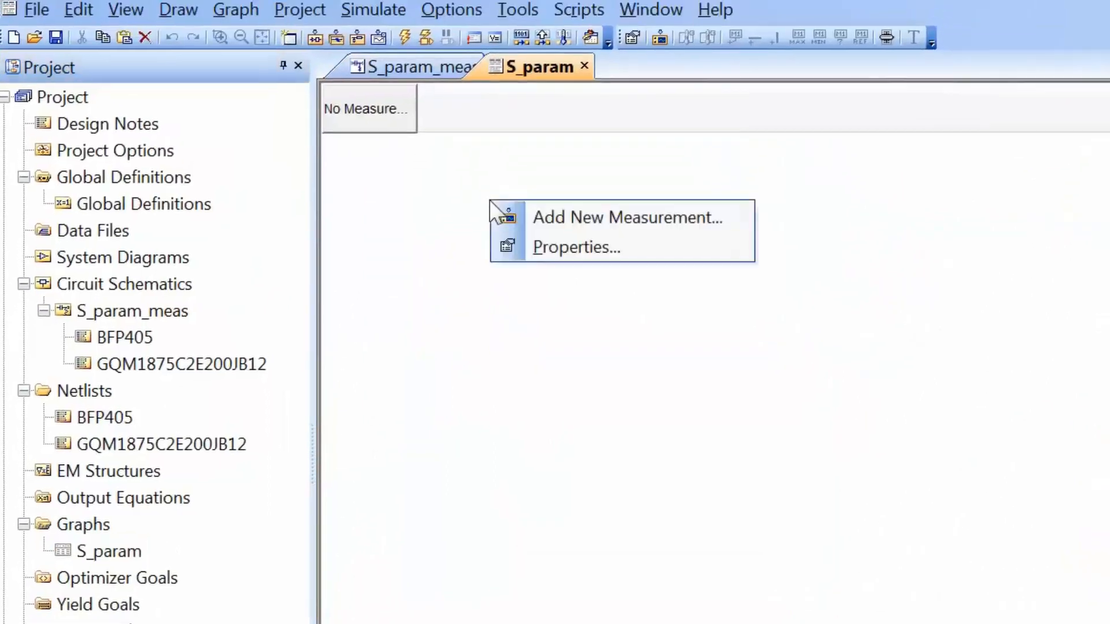
click(546, 180)
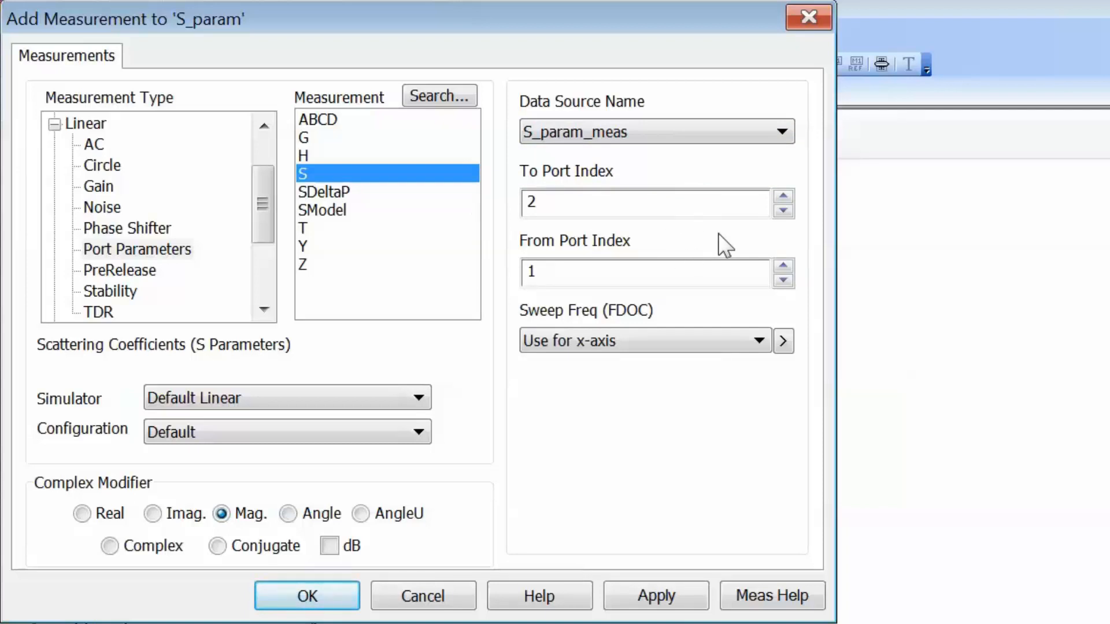
click(330, 545)
click(676, 607)
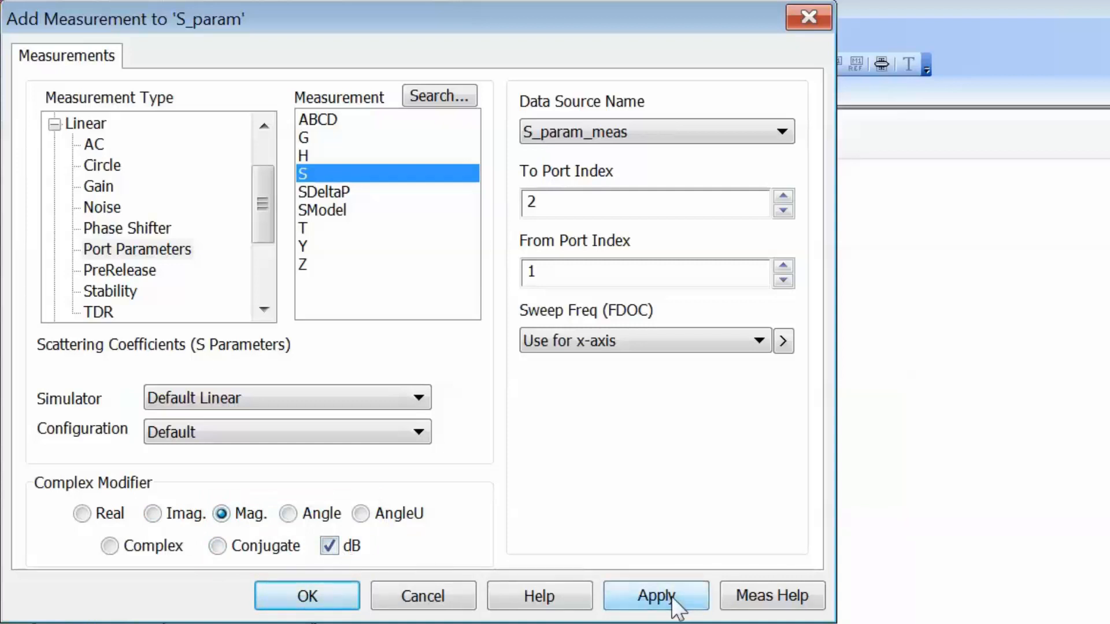
Step: Add the S(1,1) magnitude measurement of S_param_meas with dB turned off
click(784, 211)
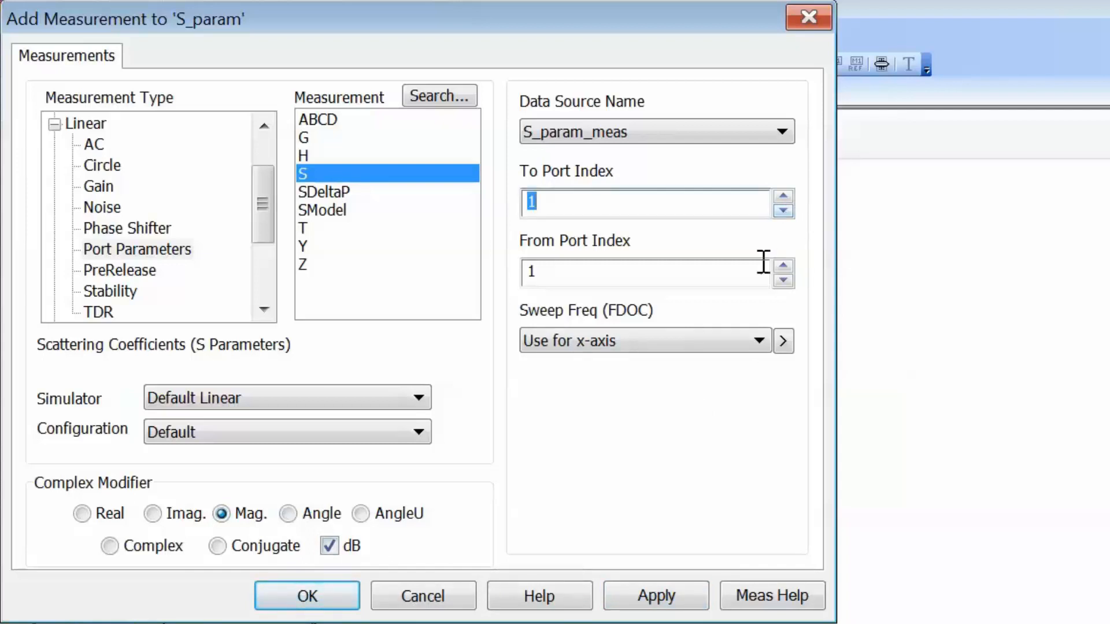
click(331, 548)
click(330, 547)
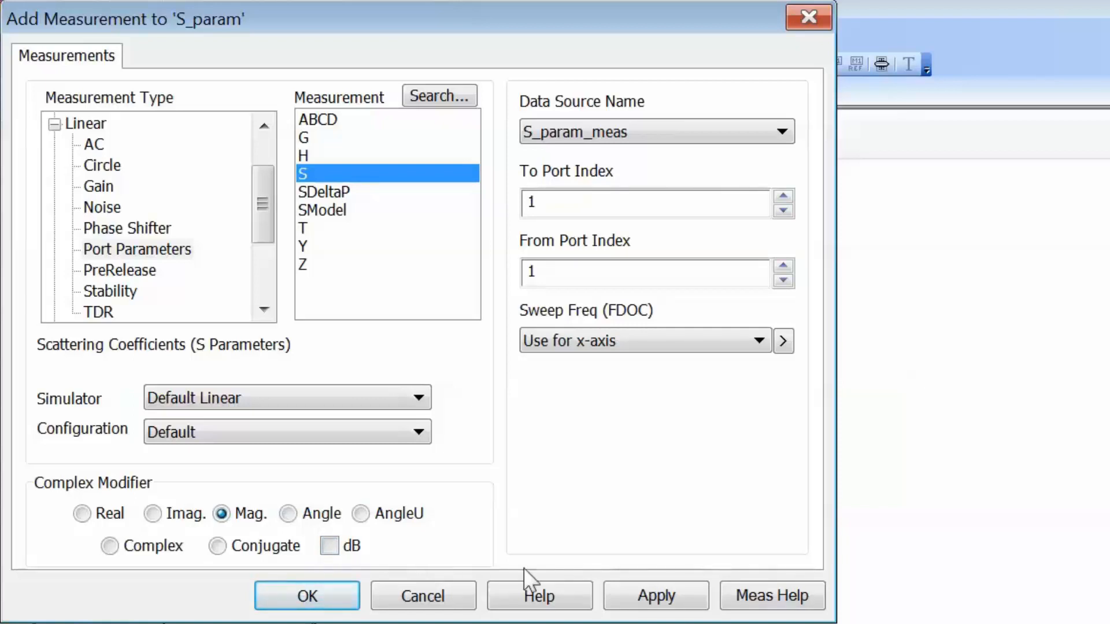
click(664, 596)
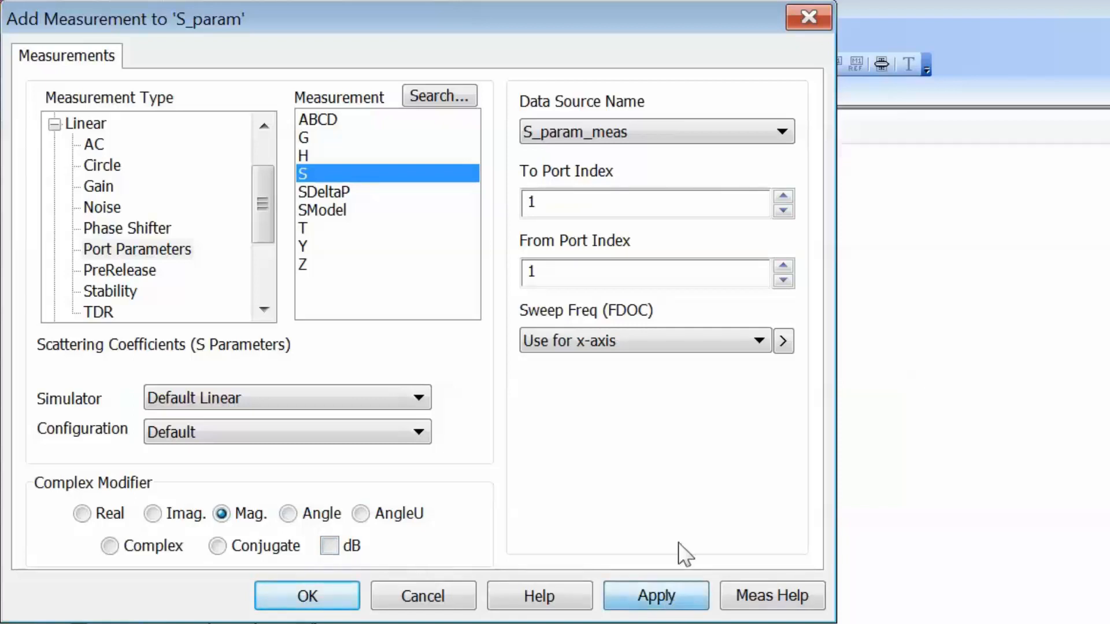
Step: Add the S(2,2) magnitude measurement by setting both port indices to 2
click(784, 196)
click(784, 264)
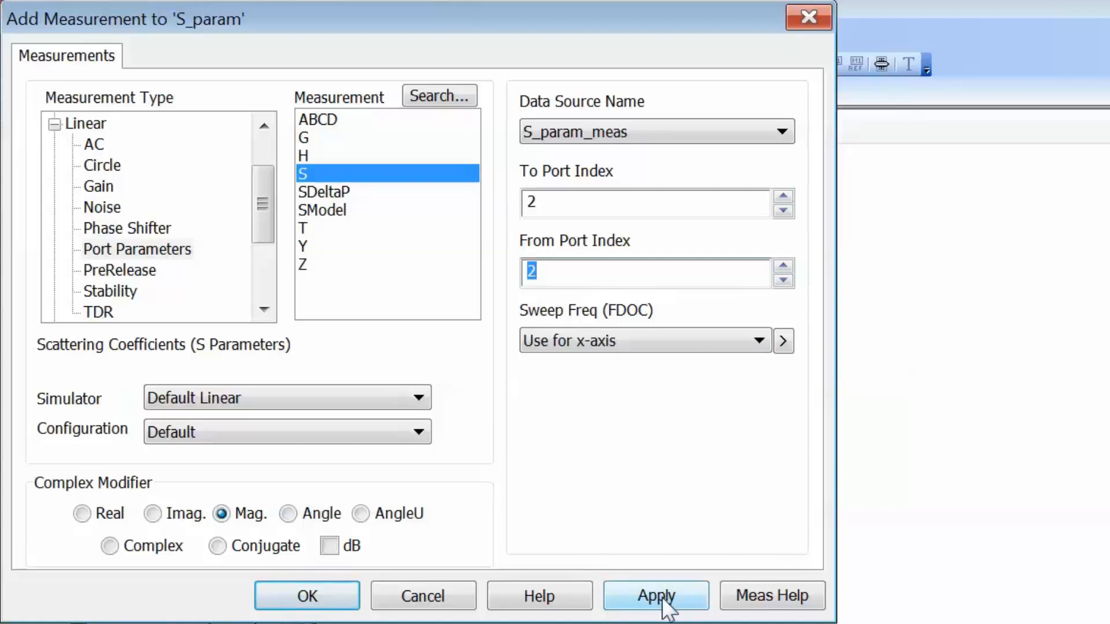
click(661, 596)
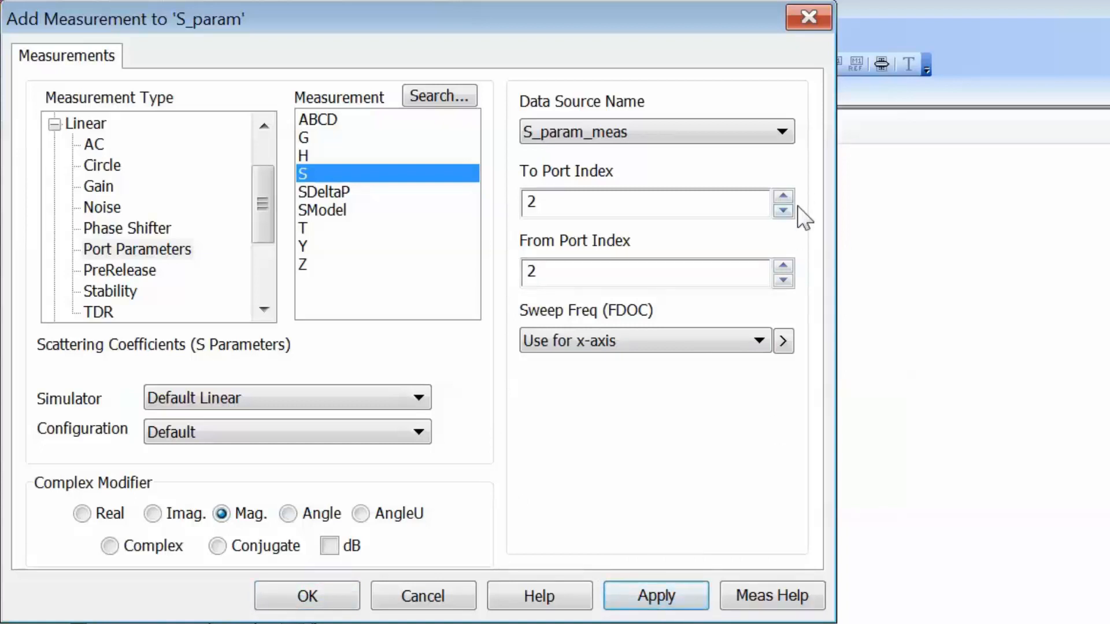
Step: Add the S(1,2) magnitude measurement to finish the S_param set, and run the simulation
click(783, 211)
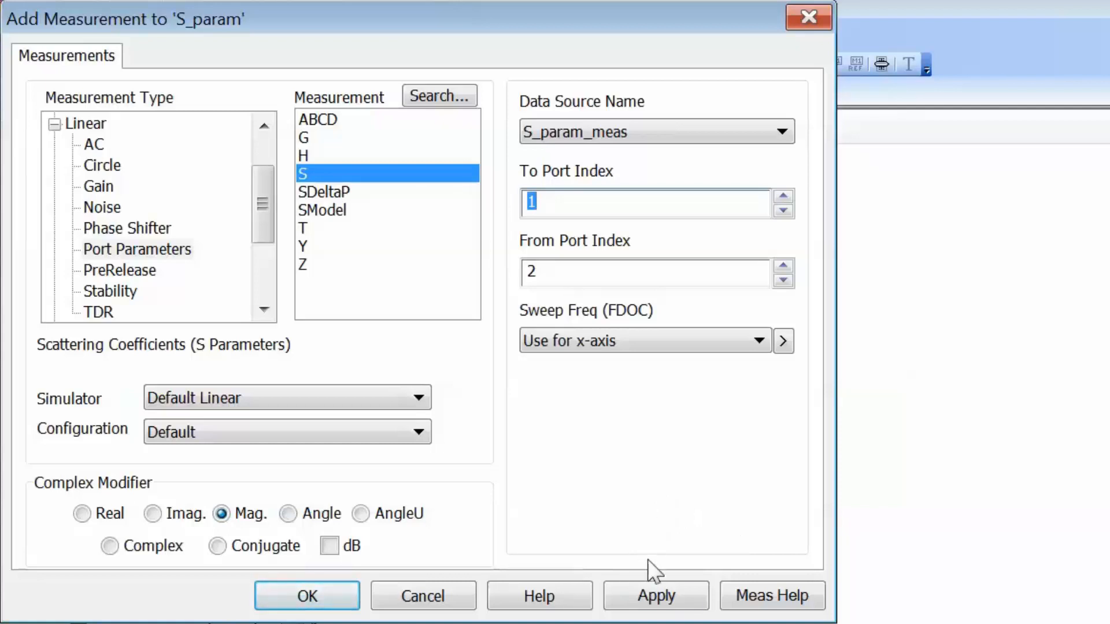
click(650, 589)
click(330, 598)
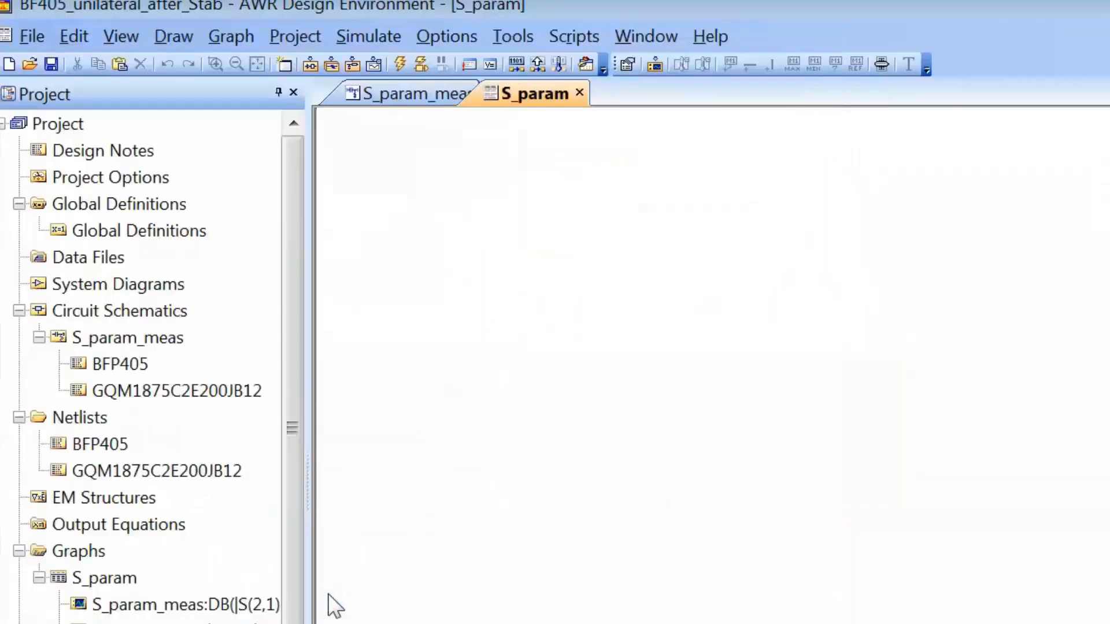
click(400, 63)
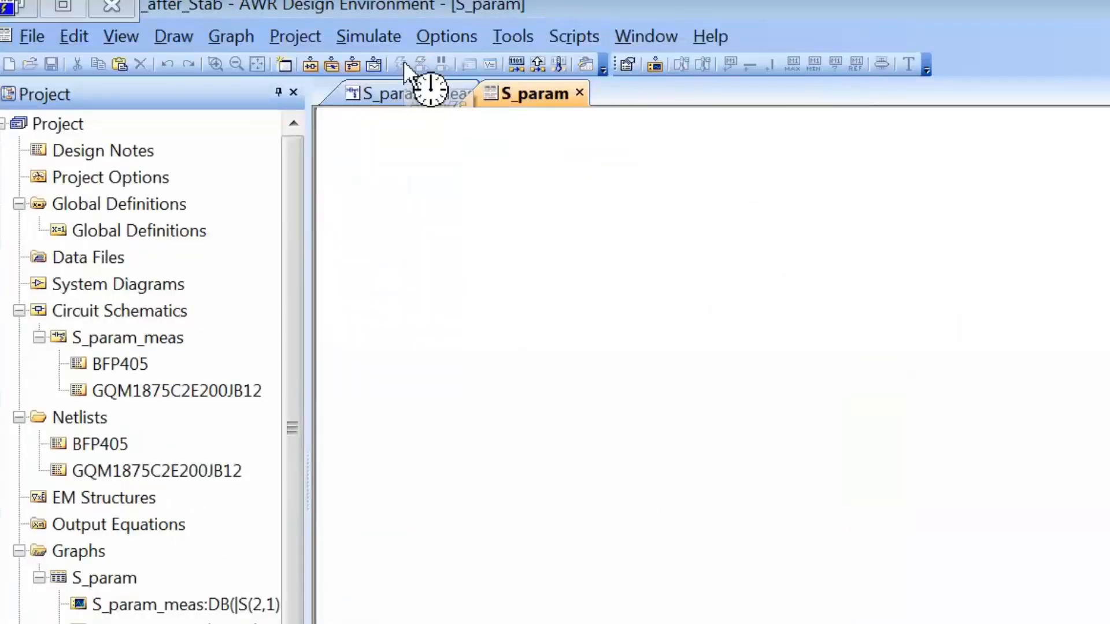
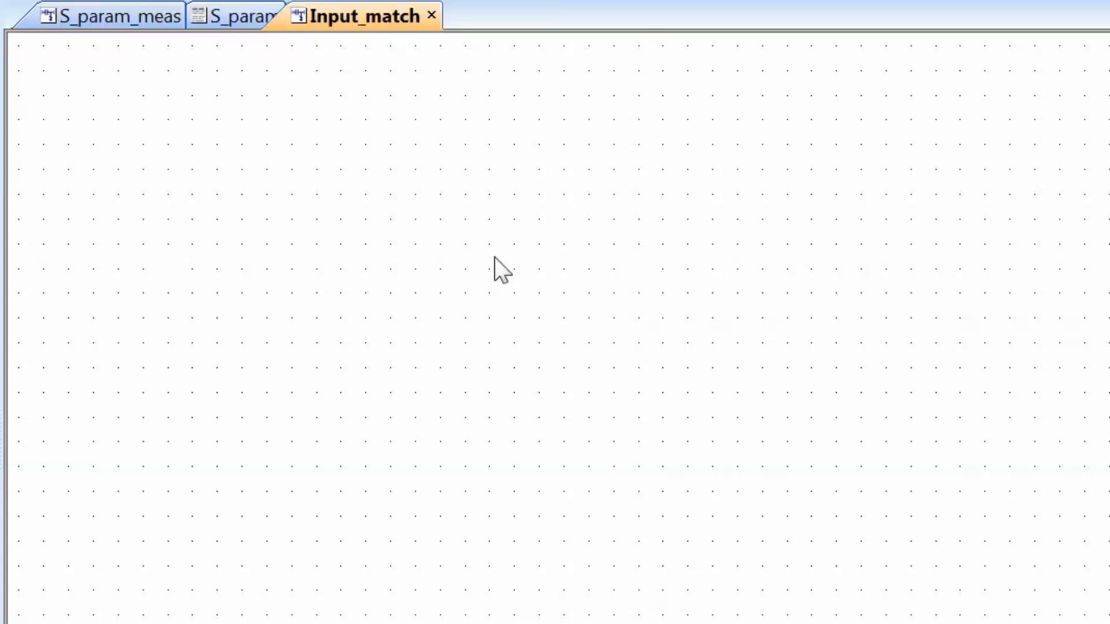
Step: Place a vertical RES resistor in the Input_match schematic and attach a ground to its lower end
key(ctrl+l)
text(res)
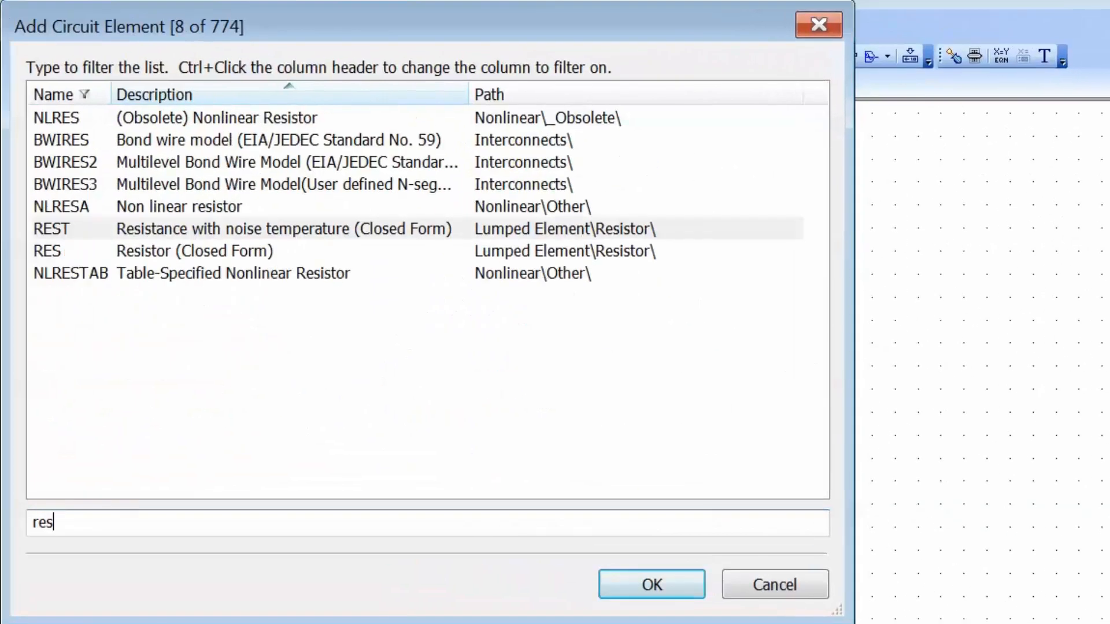
key(Down)
key(Return)
right_click(999, 328)
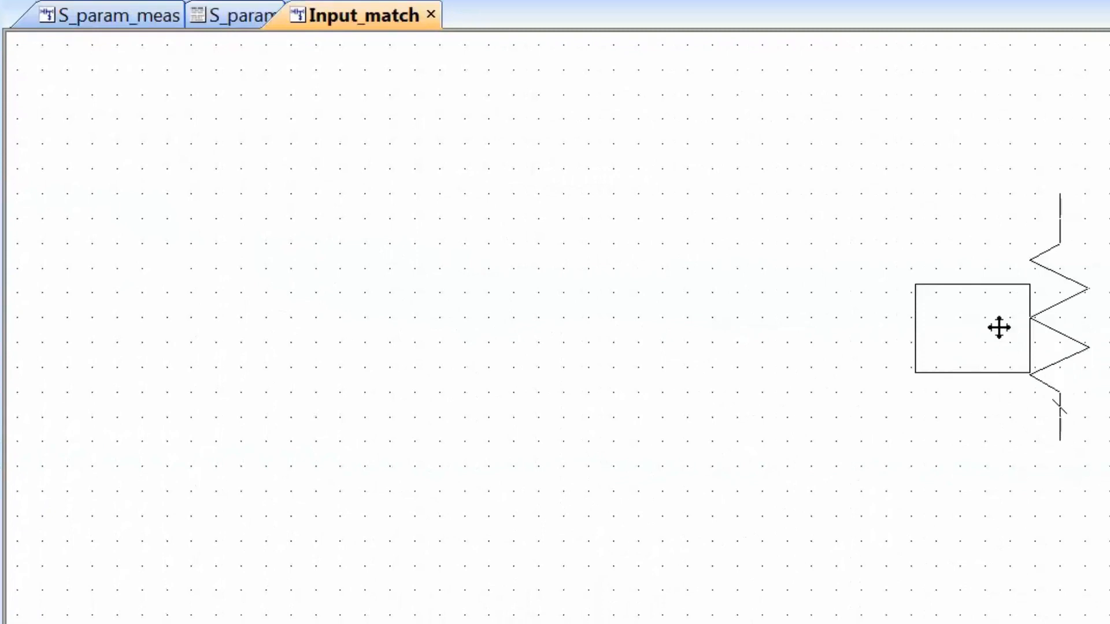
right_click(999, 328)
right_click(999, 327)
click(902, 368)
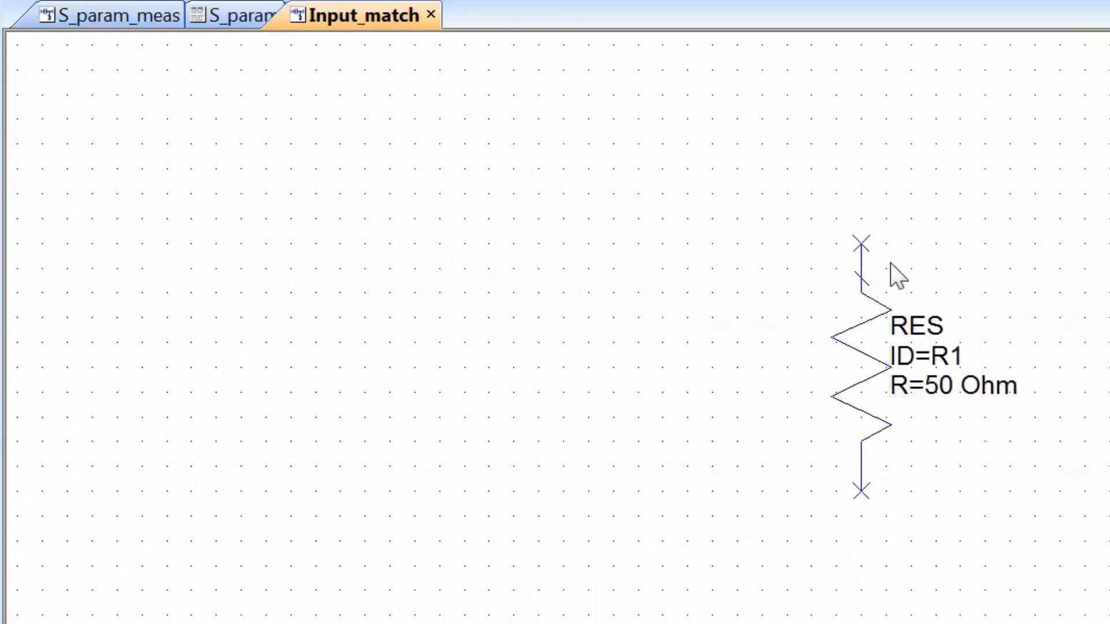
key(ctrl+g)
click(861, 497)
Step: Place a port at the far side of the schematic from the resistor and wire it to the resistor's upper end
key(ctrl+p)
click(216, 168)
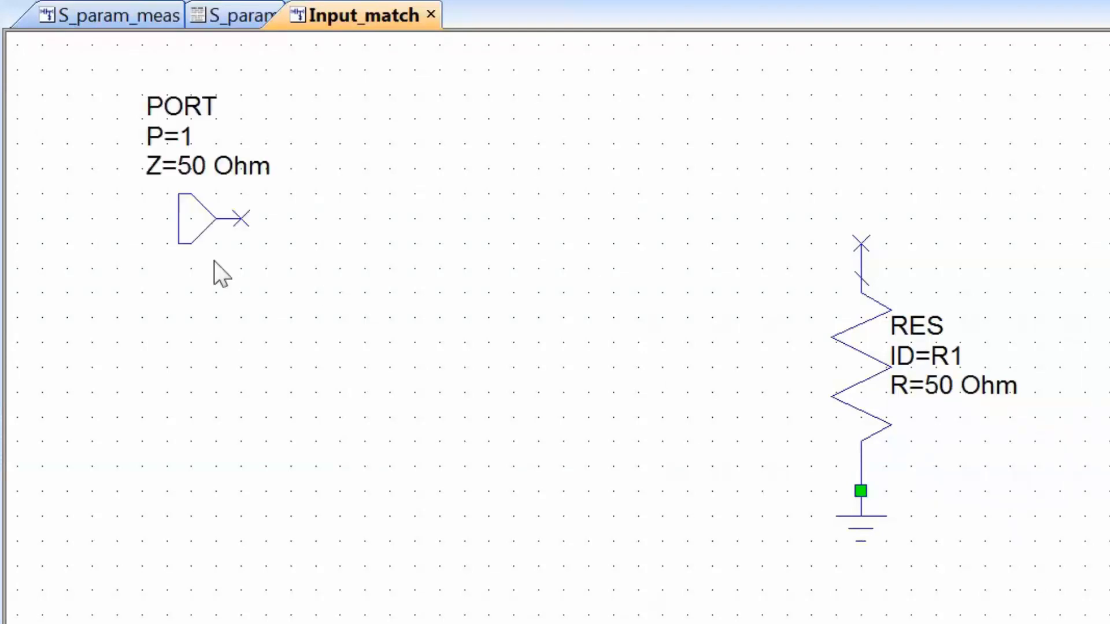
click(241, 219)
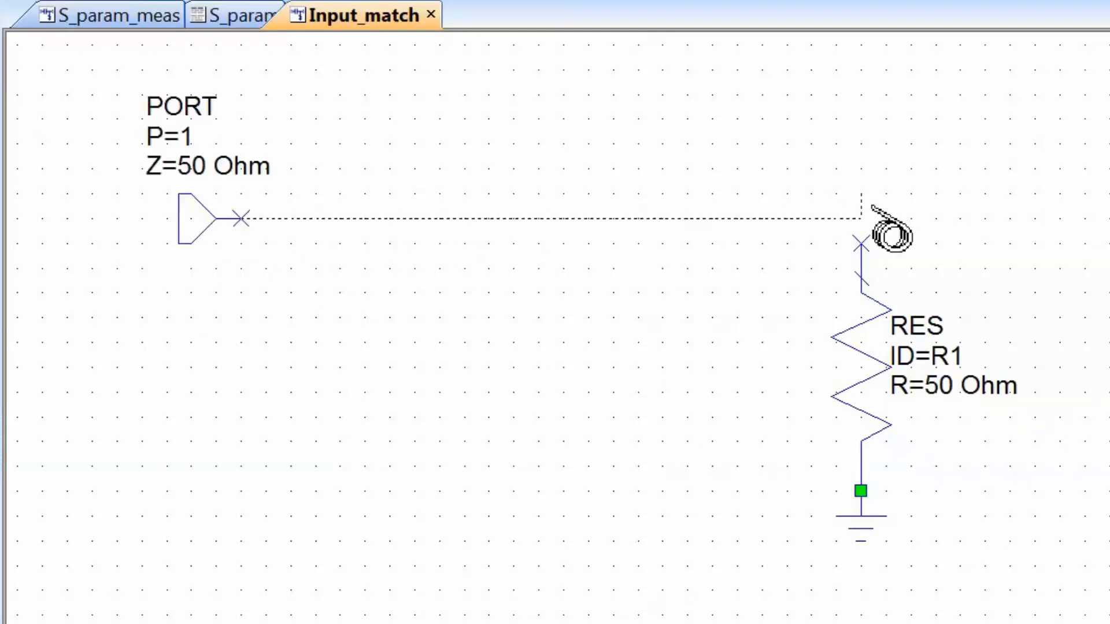
click(861, 243)
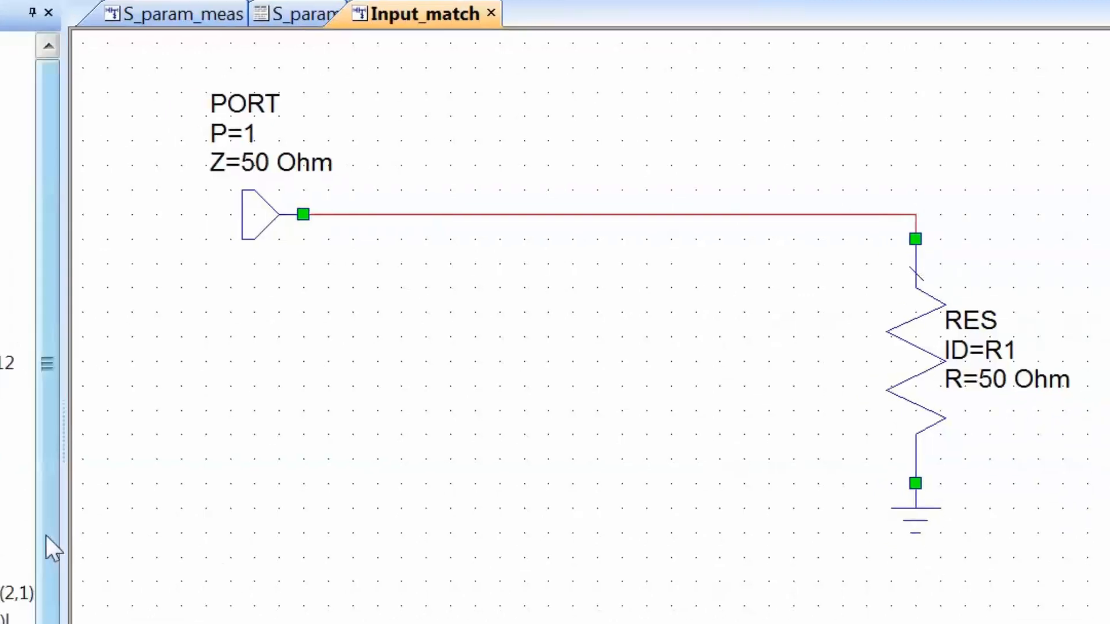
Step: Create a new Smith Chart graph named Input_match
right_click(92, 502)
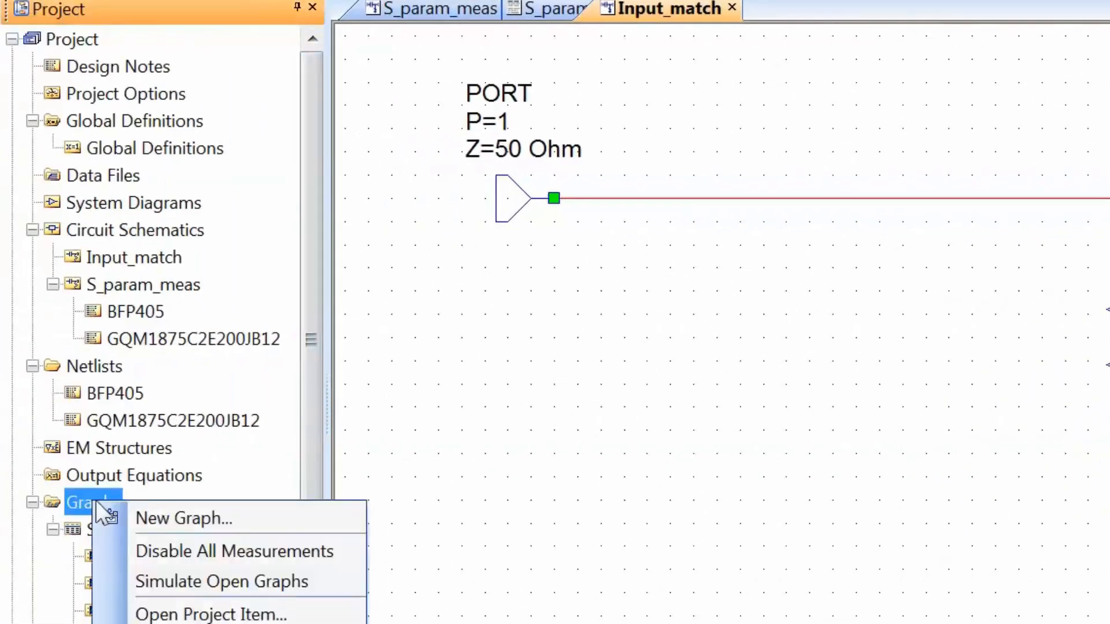
click(166, 518)
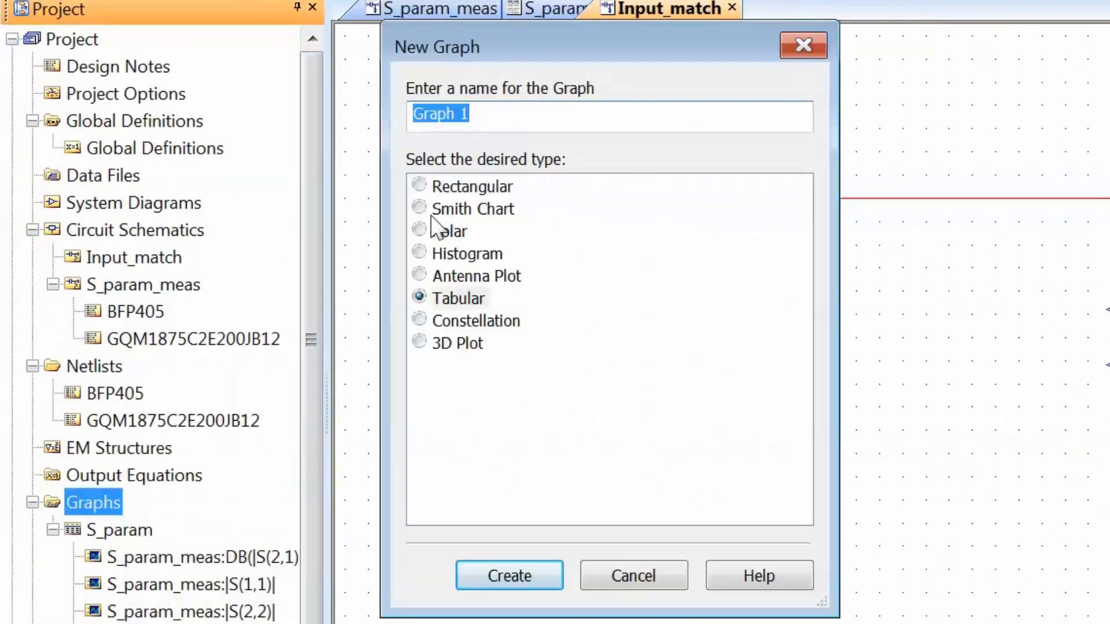
click(421, 207)
click(487, 116)
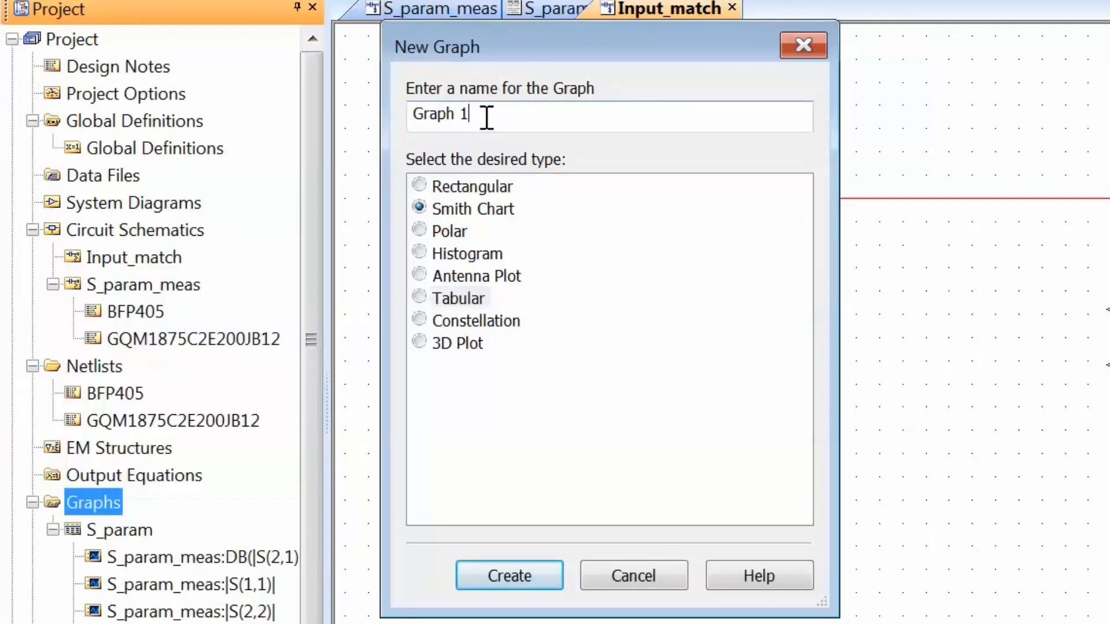
drag(487, 116, 367, 166)
text(Input_match)
key(Return)
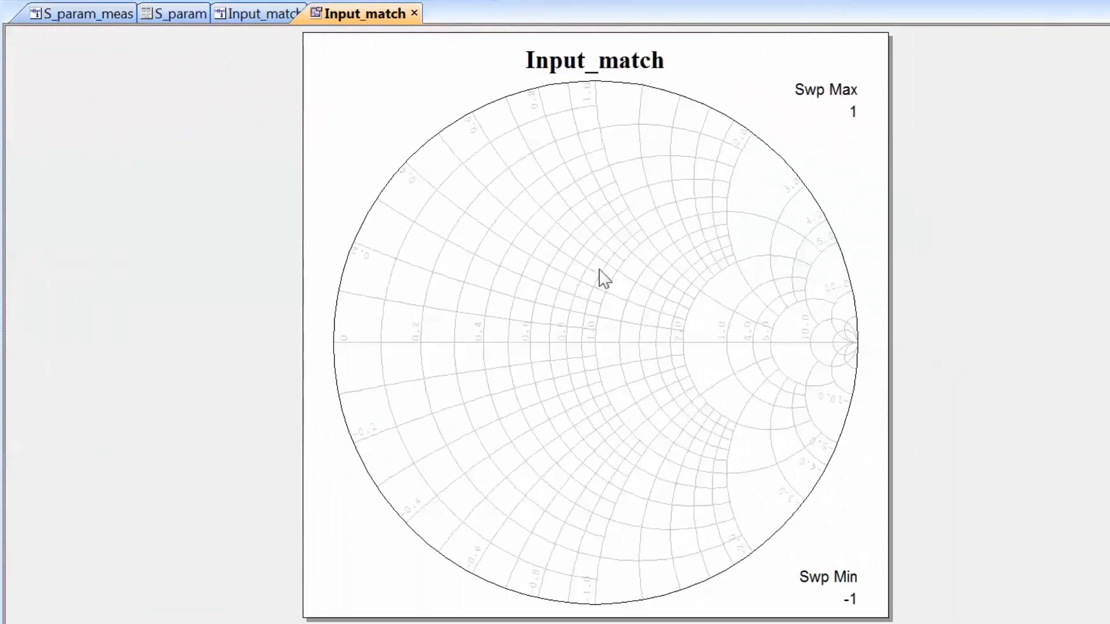
Step: Color the Smith chart's impedance divisions green and its admittance divisions red
right_click(575, 198)
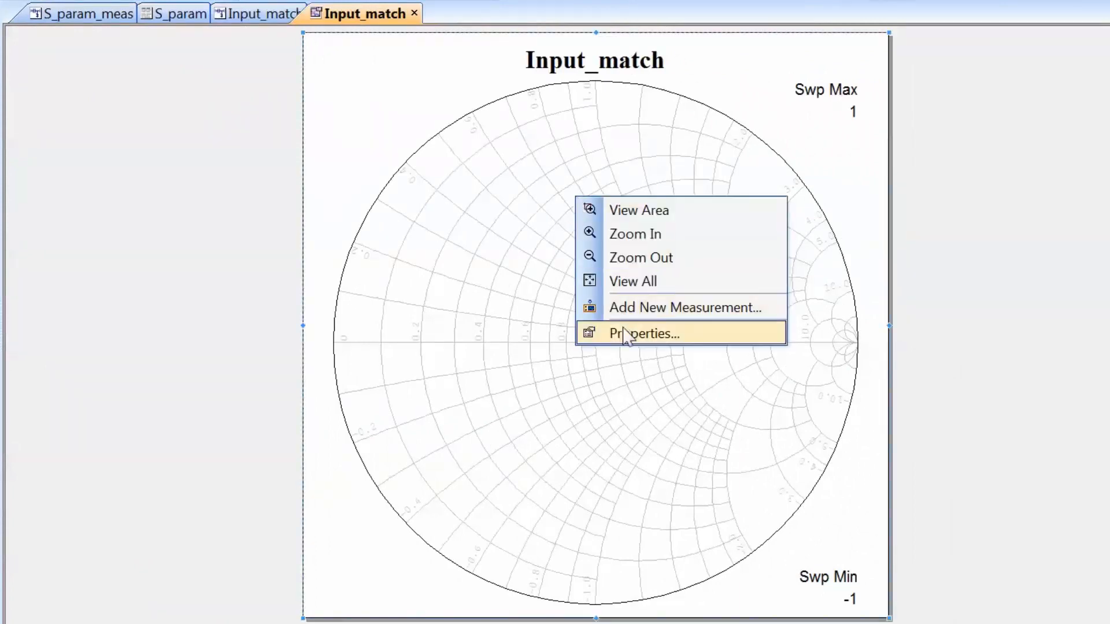
click(626, 334)
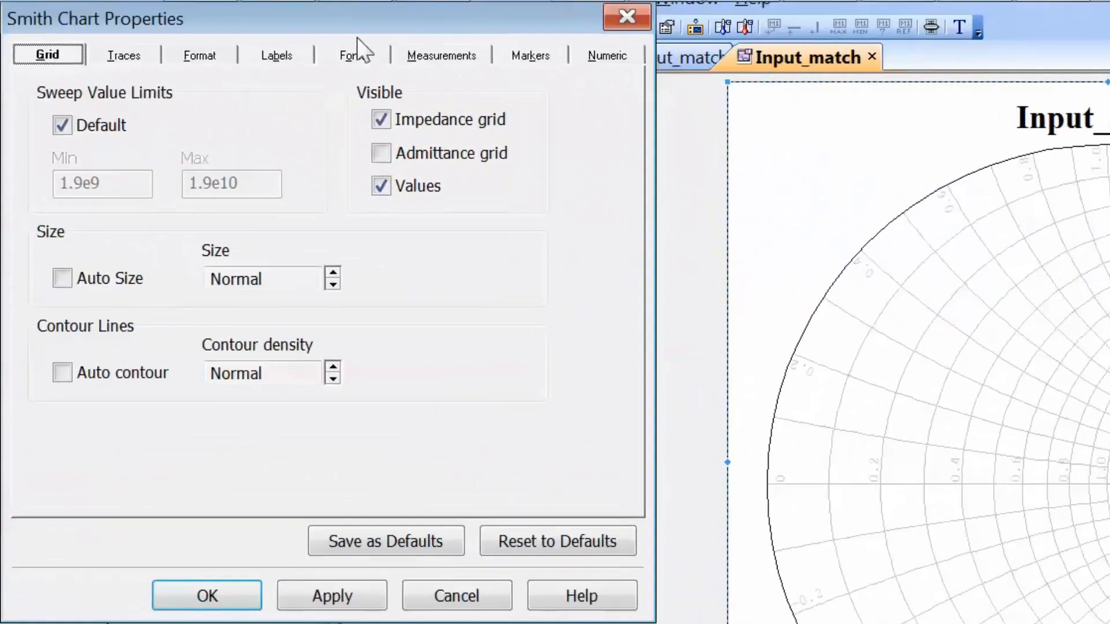
click(200, 53)
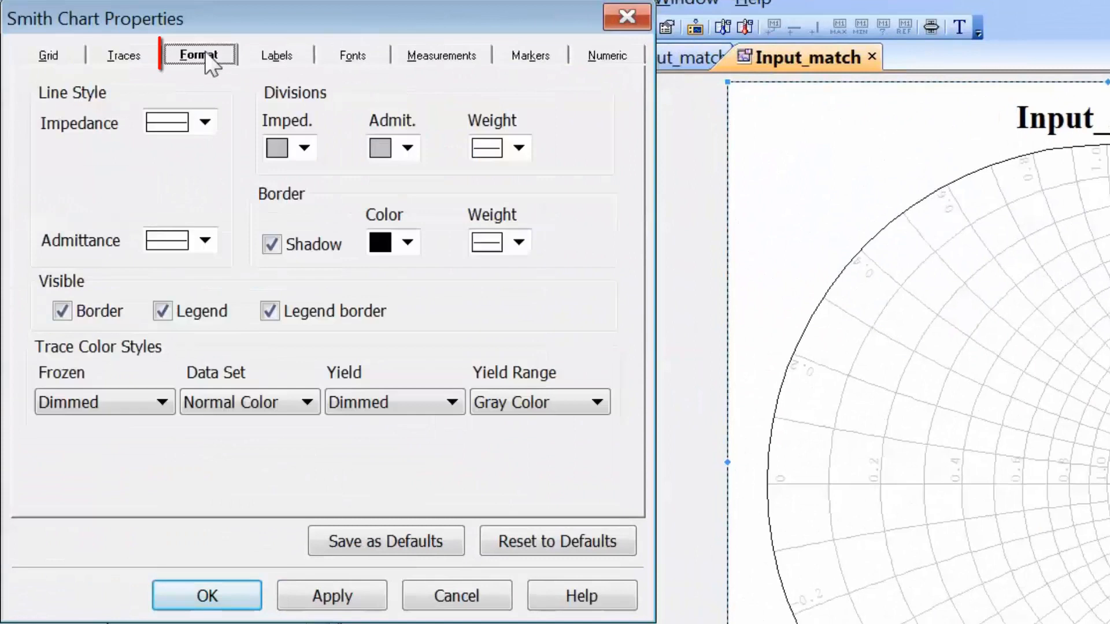
click(304, 147)
click(307, 208)
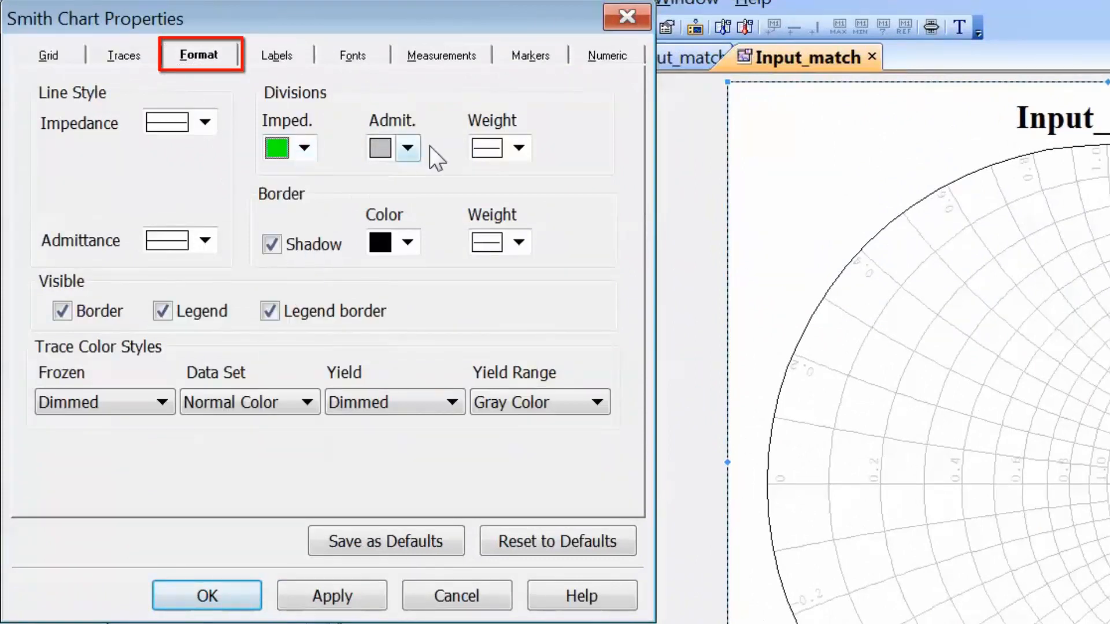
click(409, 147)
click(397, 191)
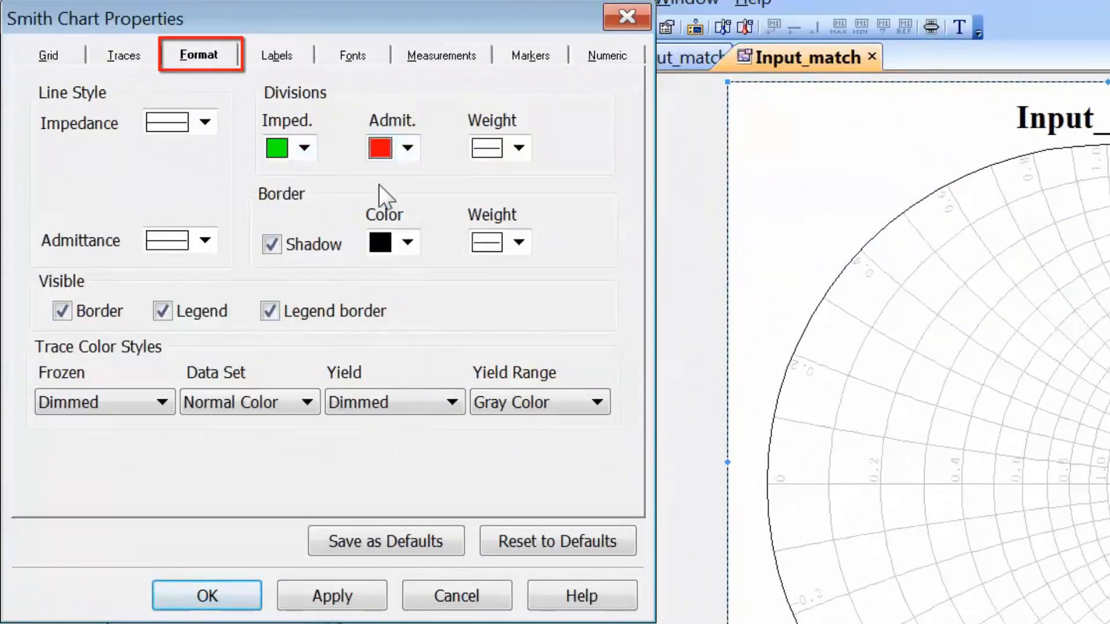
Step: Show the Smith chart's admittance grid, hide its values, and set the contour density to Coarse
click(40, 54)
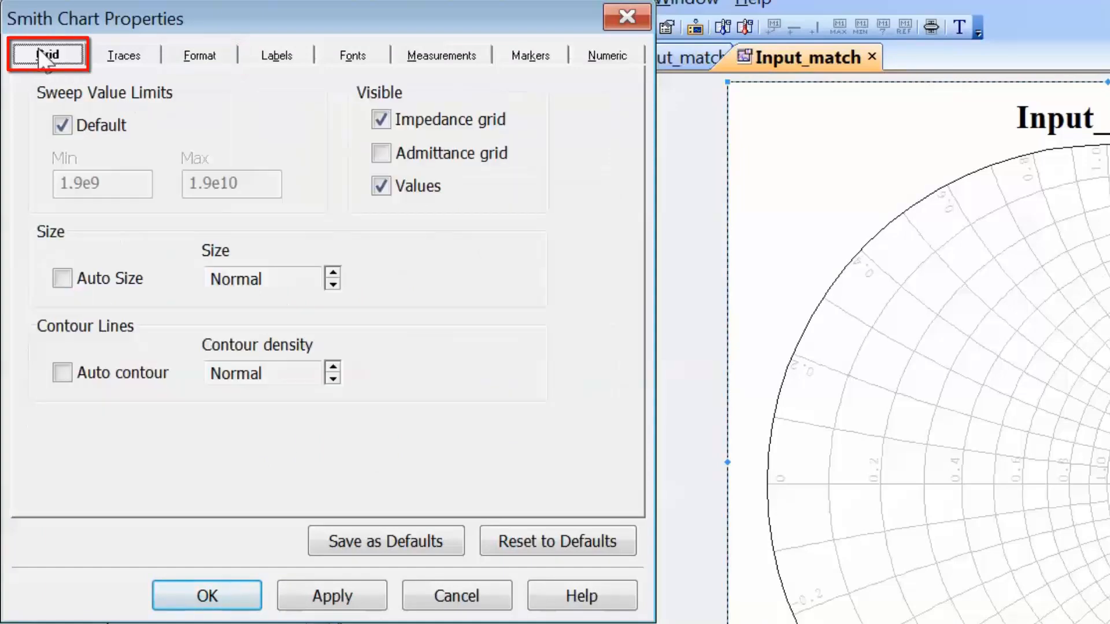
click(382, 154)
click(381, 183)
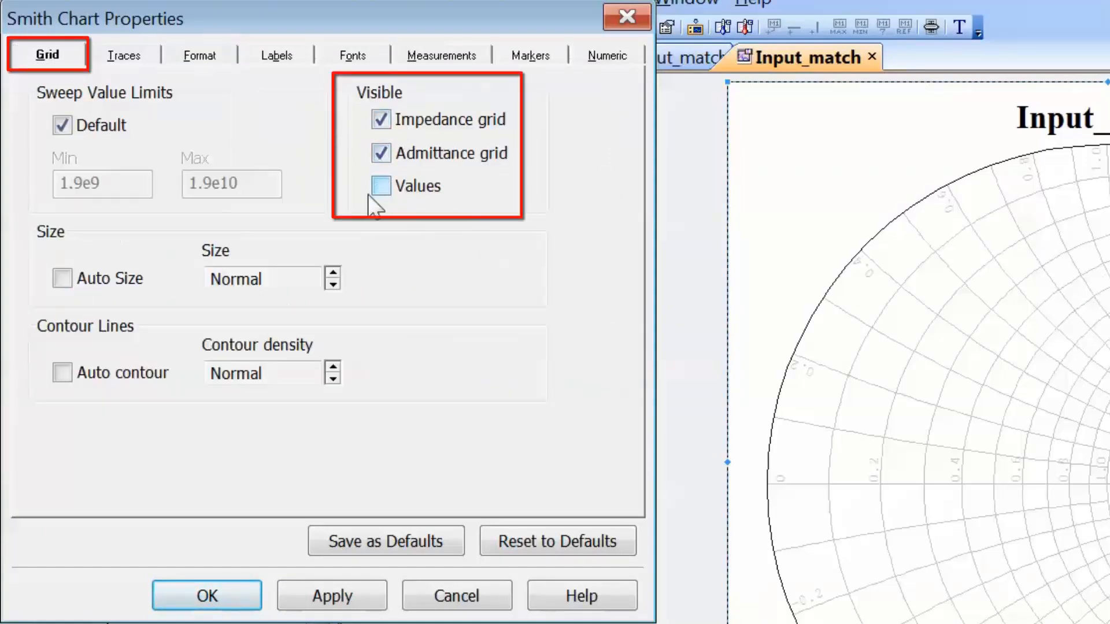
click(333, 380)
click(333, 601)
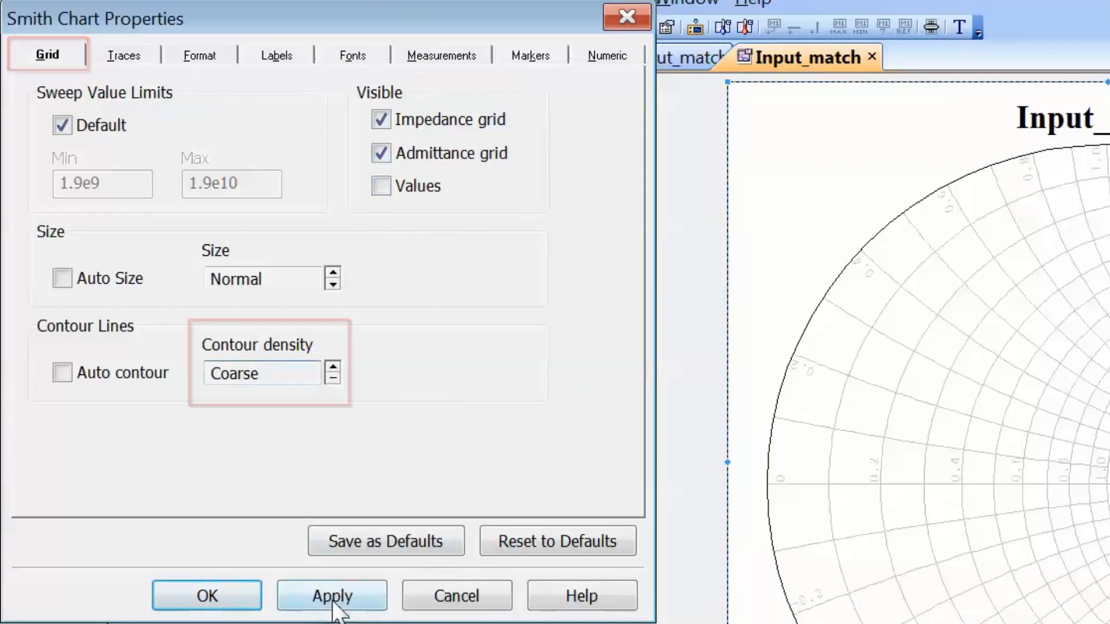
click(211, 596)
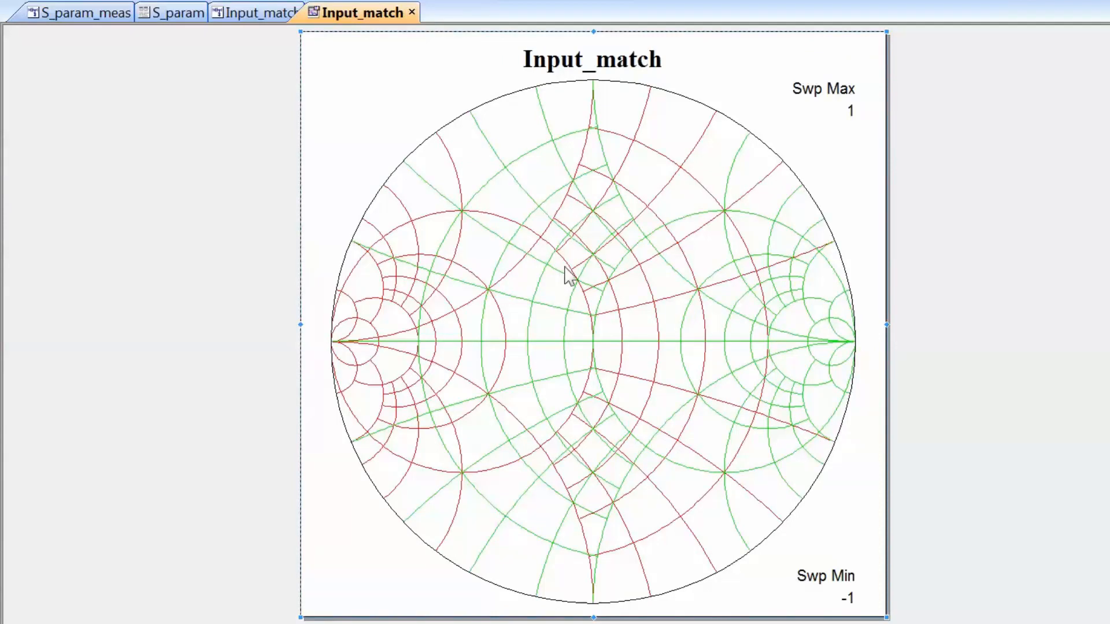
Step: Add the conjugate of S(1,1) from S_param_meas as a measurement on the Input_match Smith chart
right_click(577, 247)
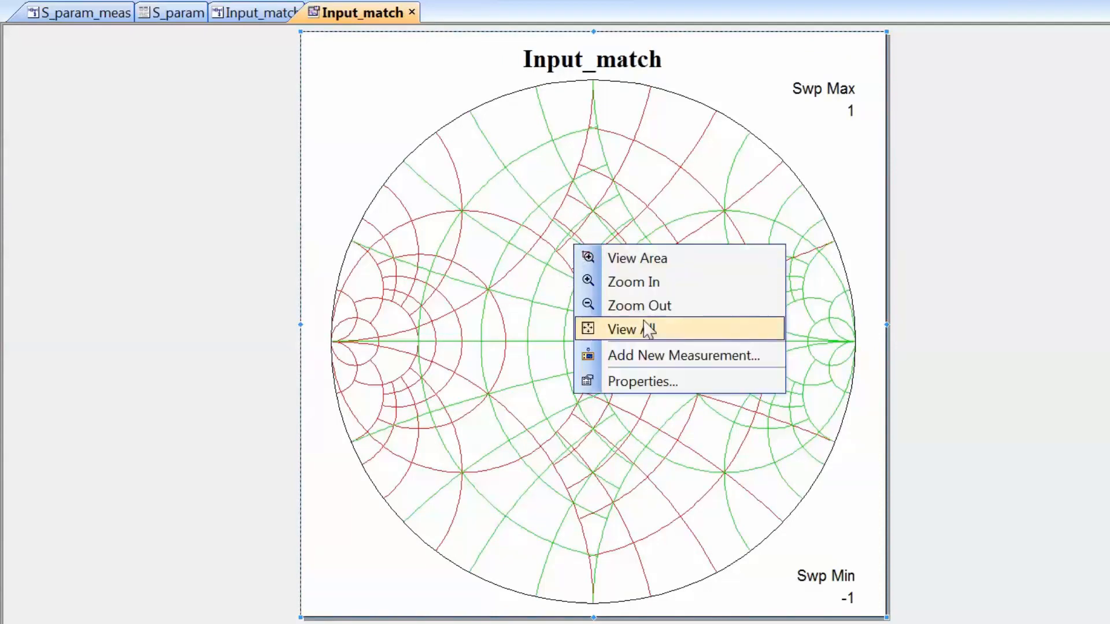
click(639, 356)
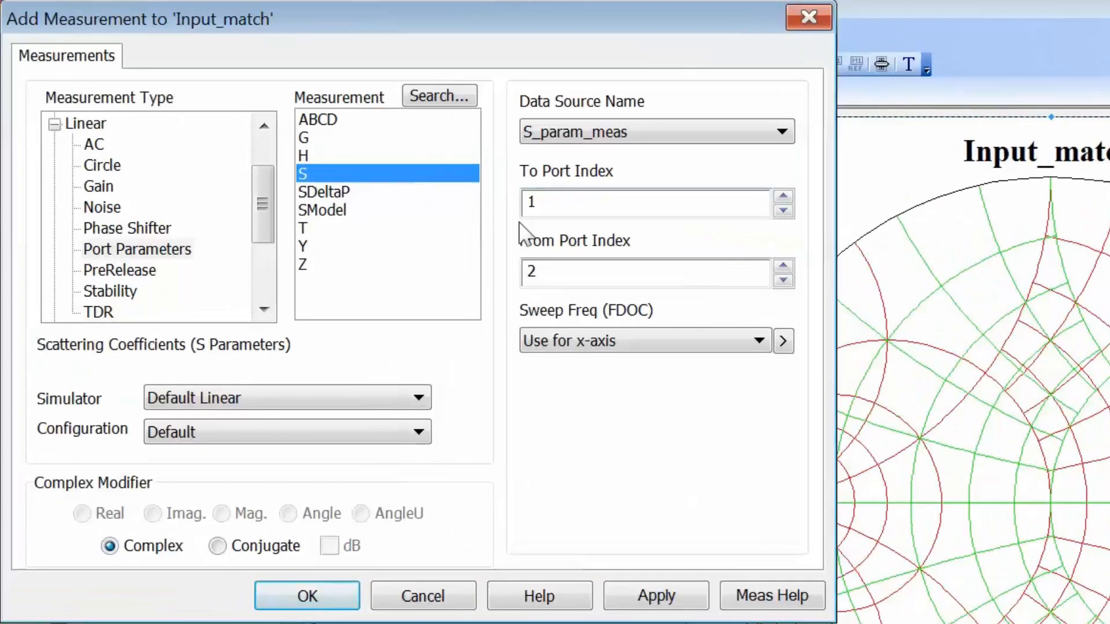
click(784, 279)
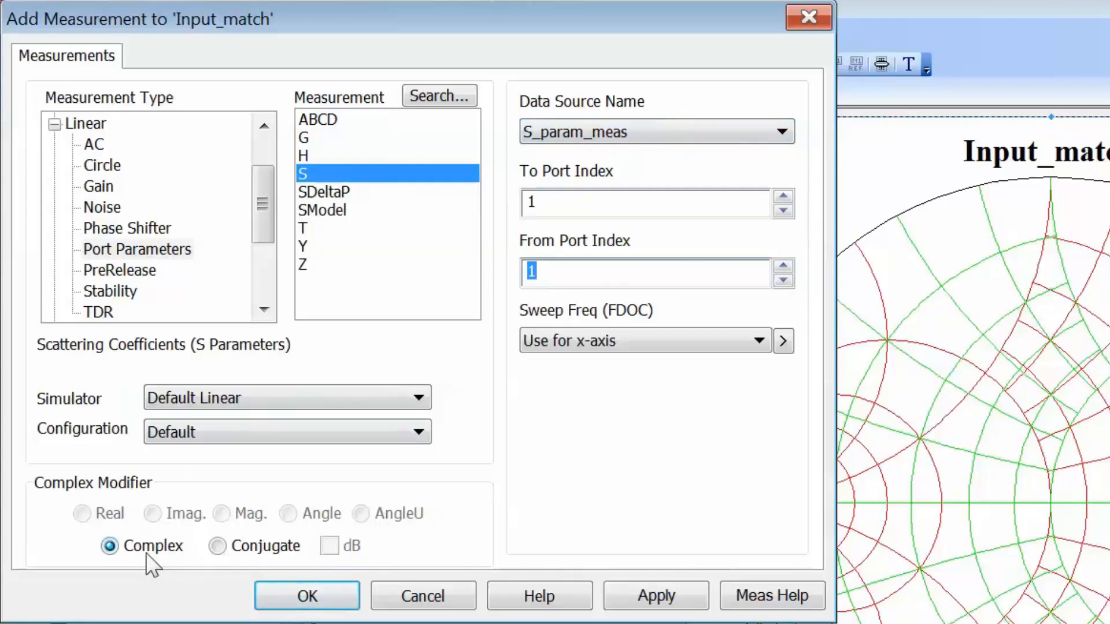
click(217, 548)
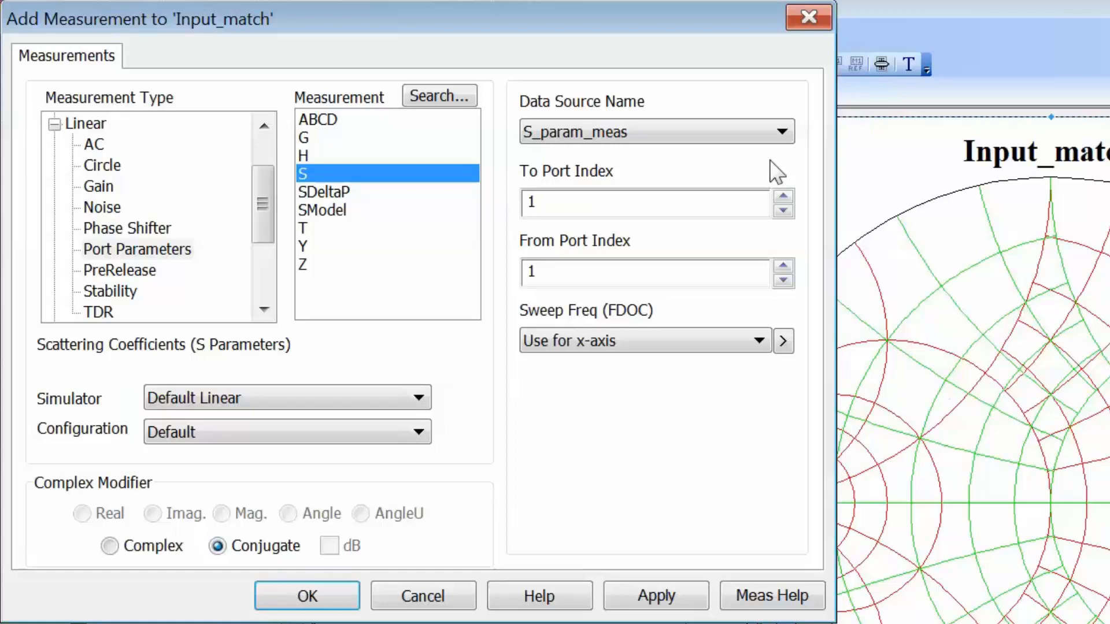
Step: Add the complex S(1,1) of the Input_match schematic to the same Smith chart and run the simulation
click(740, 131)
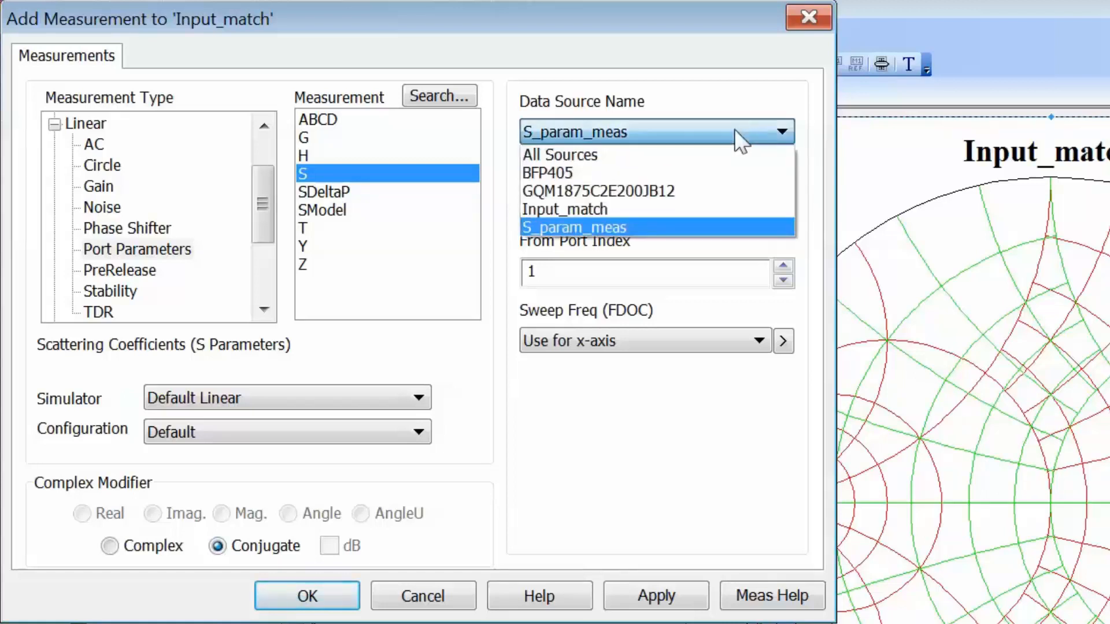
click(700, 210)
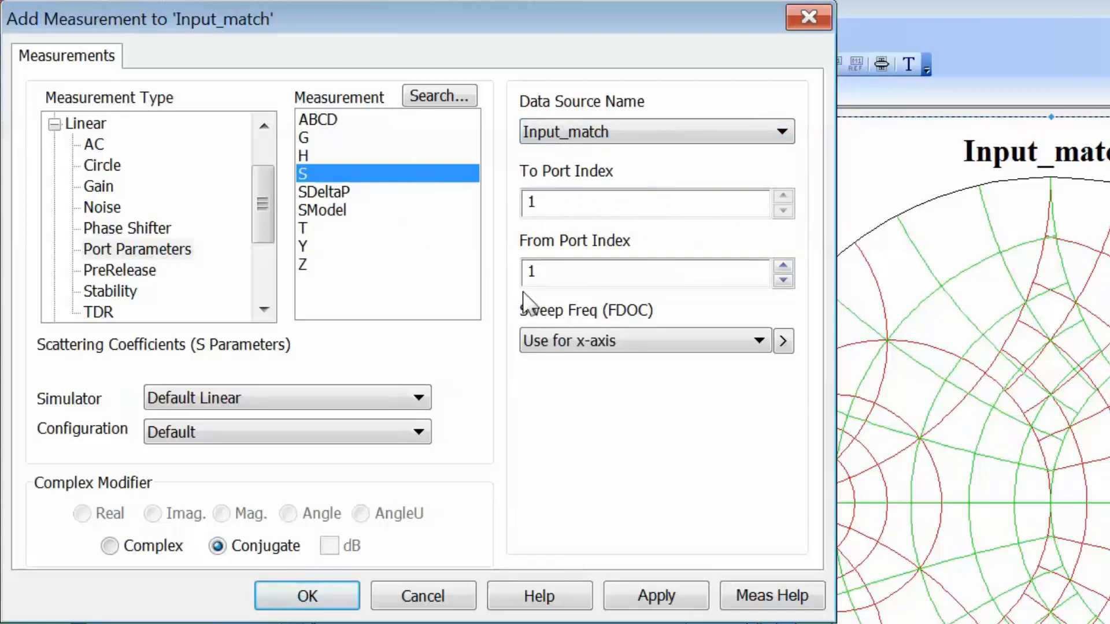
click(109, 547)
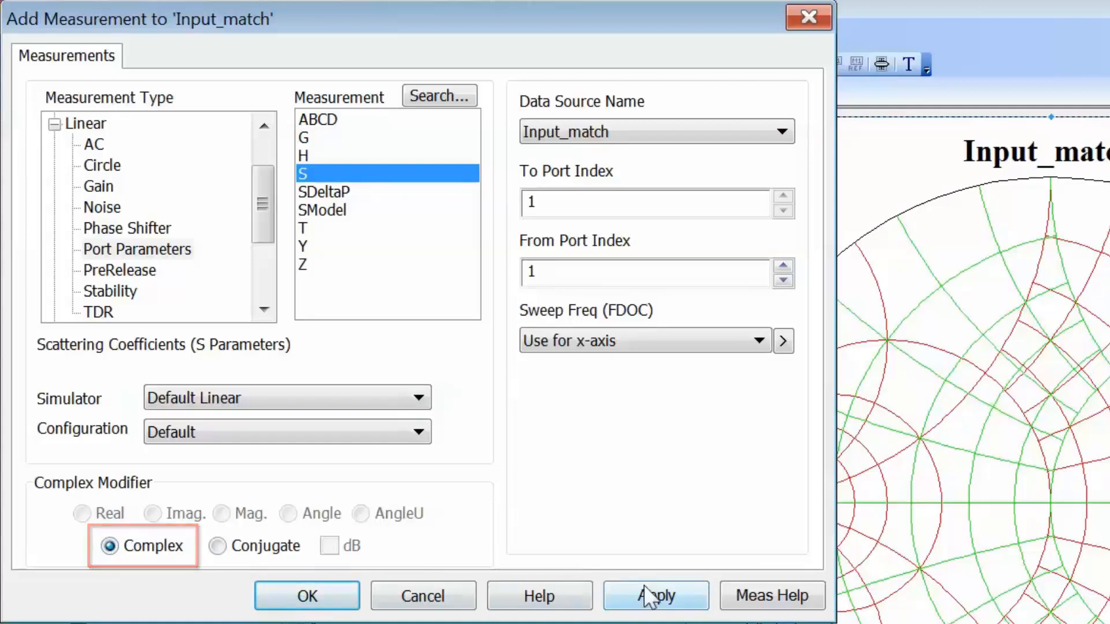
click(308, 600)
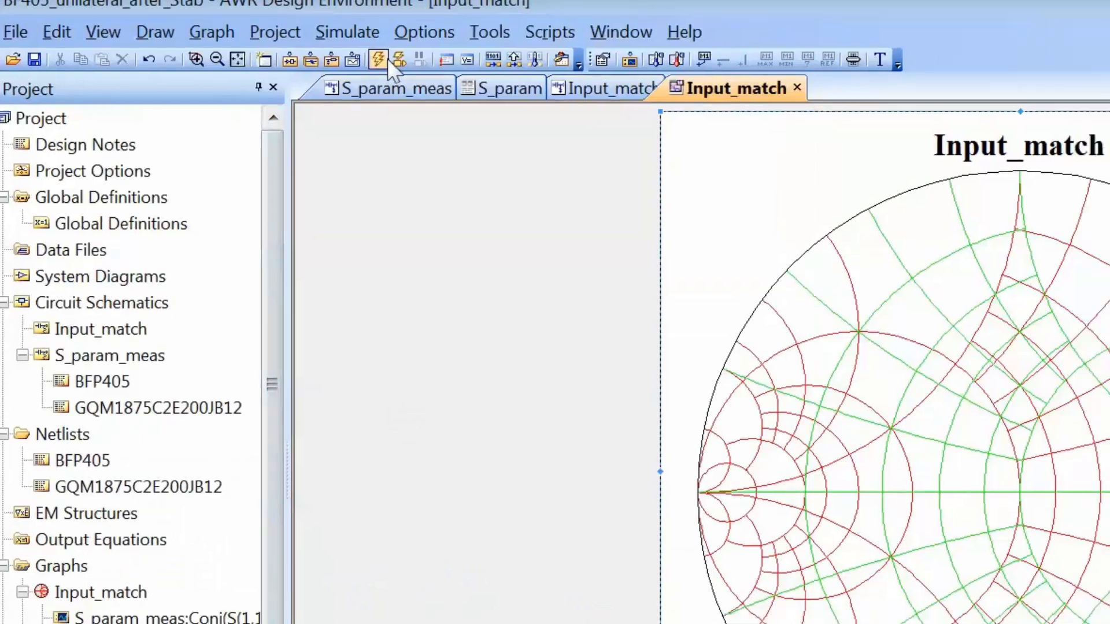
click(387, 58)
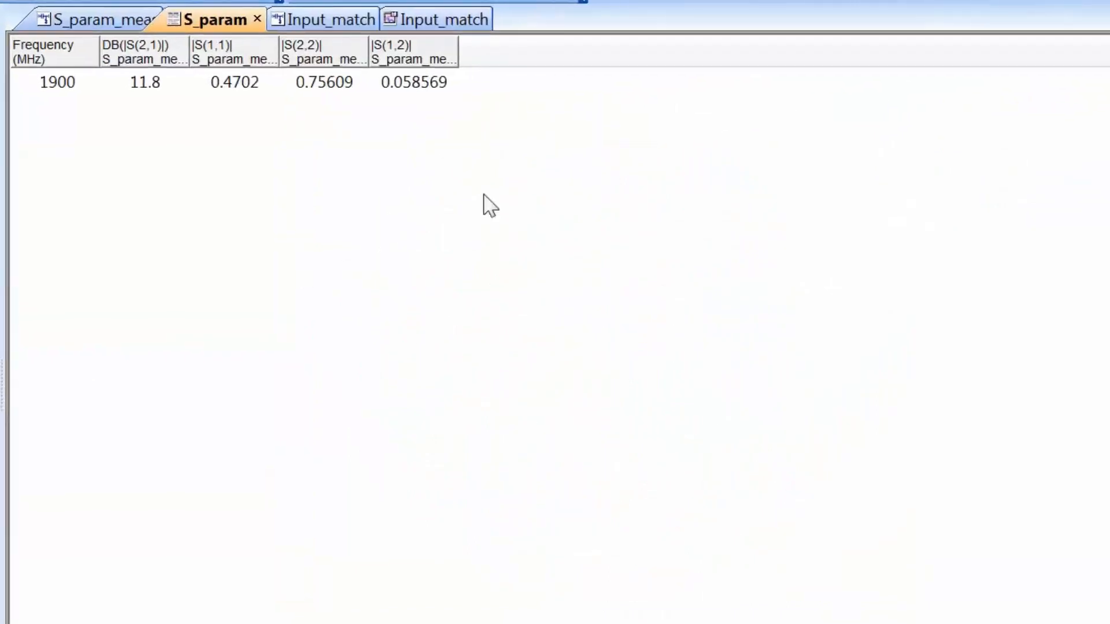
Step: Add a linear VSWR measurement of S_param_meas at port 1 to the S_param table and run the simulation
right_click(443, 106)
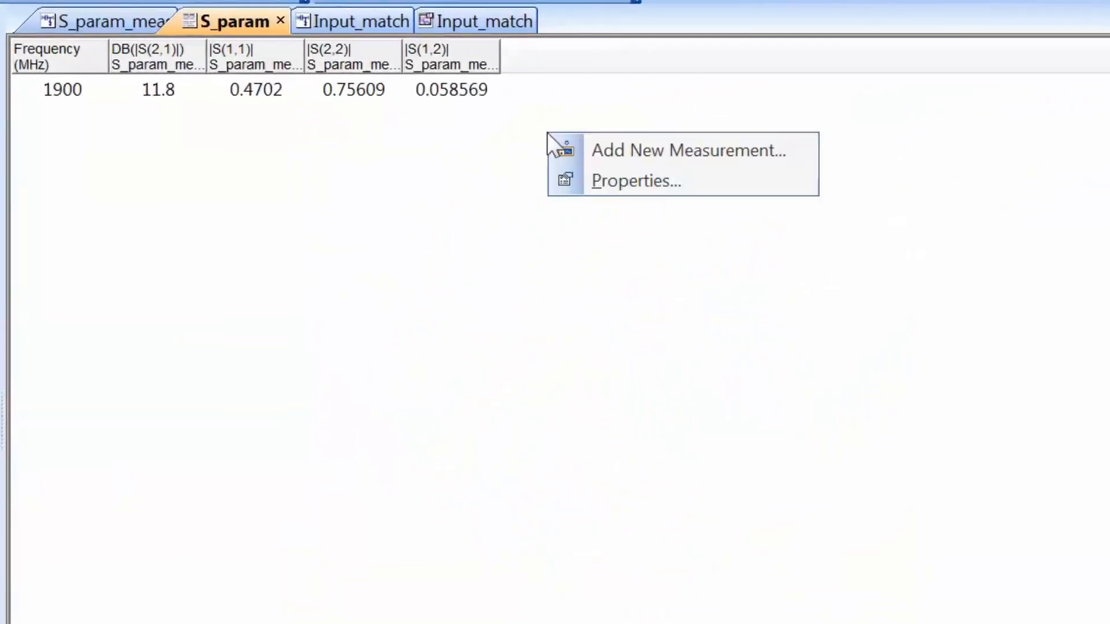
click(577, 143)
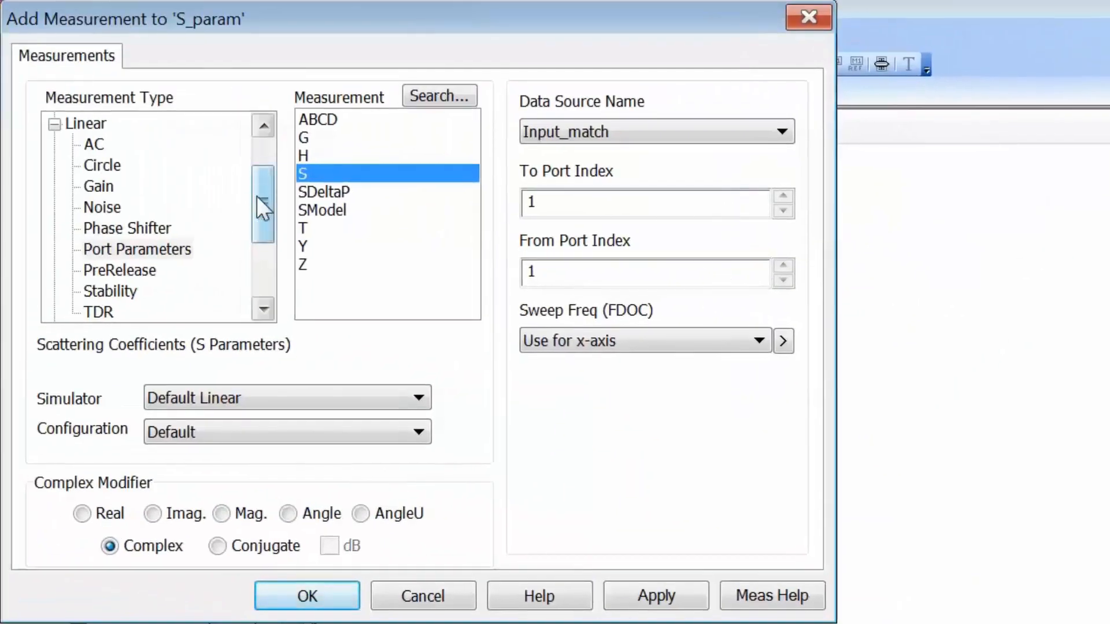
drag(185, 179, 185, 174)
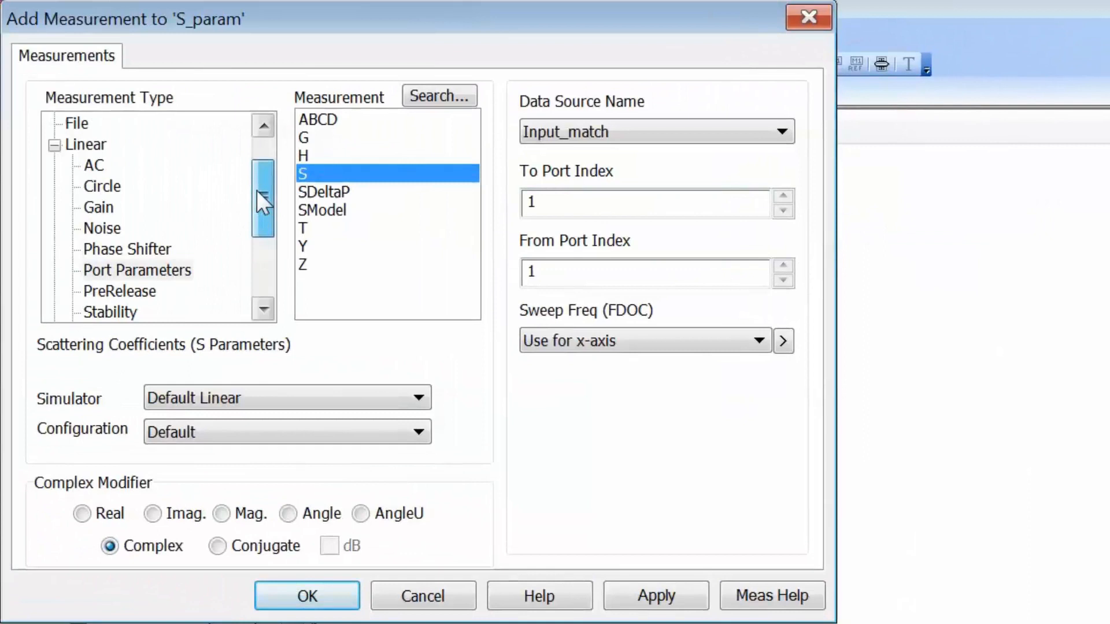
click(82, 147)
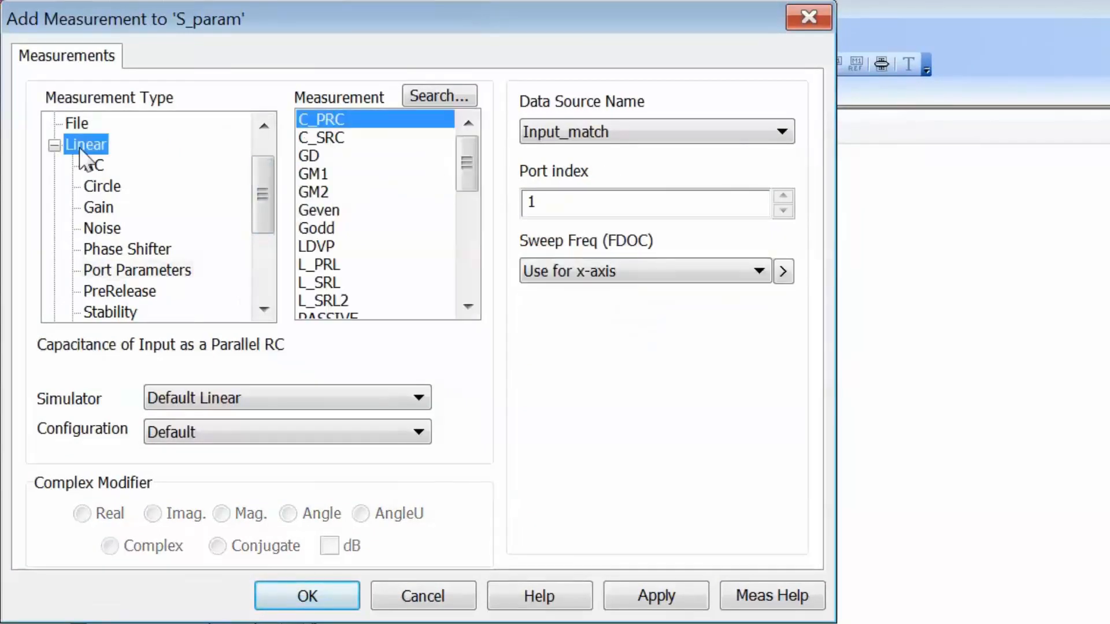
drag(472, 155, 474, 254)
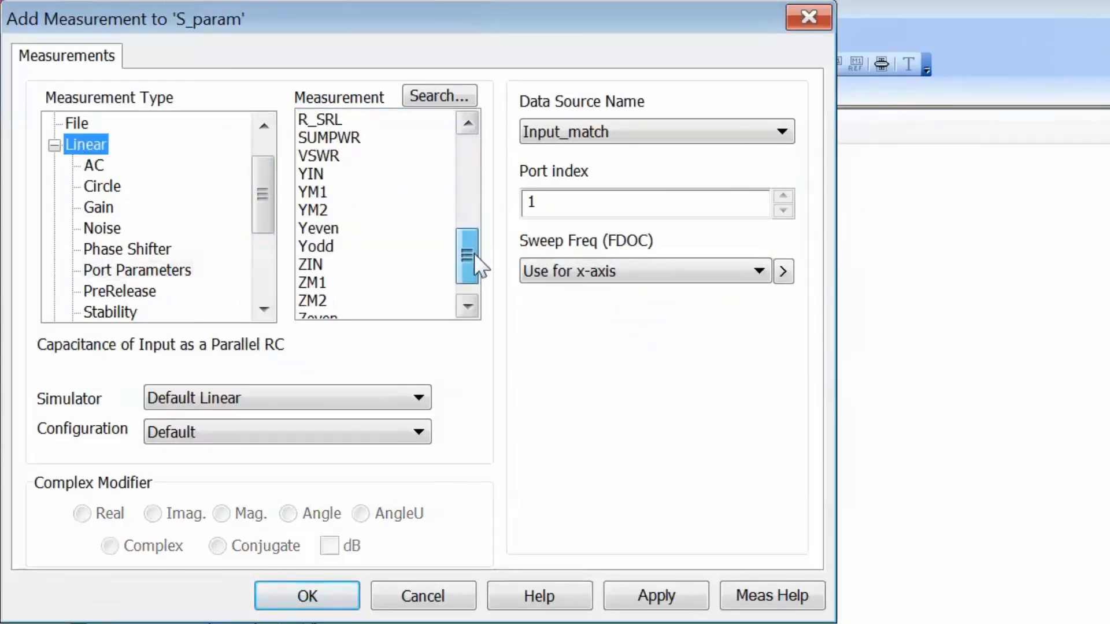
click(327, 156)
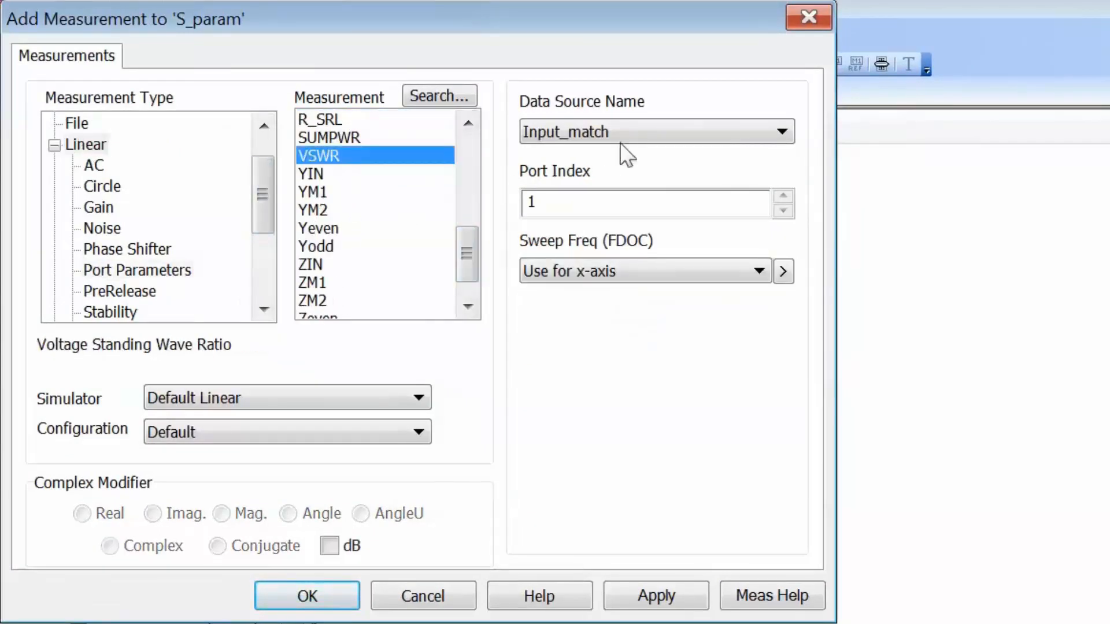
click(759, 131)
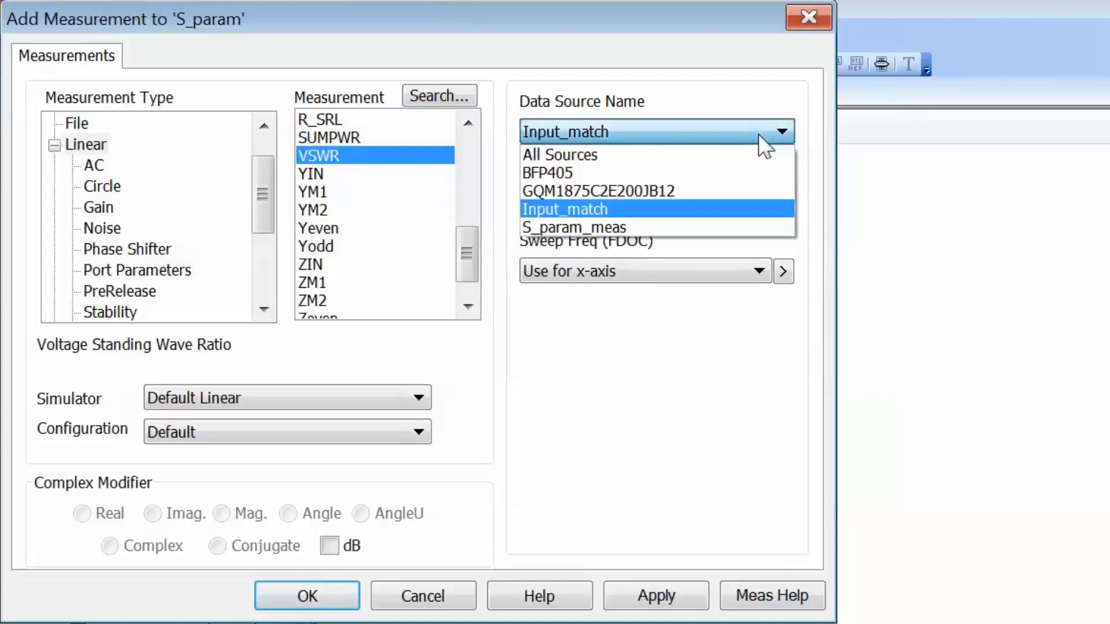
click(726, 227)
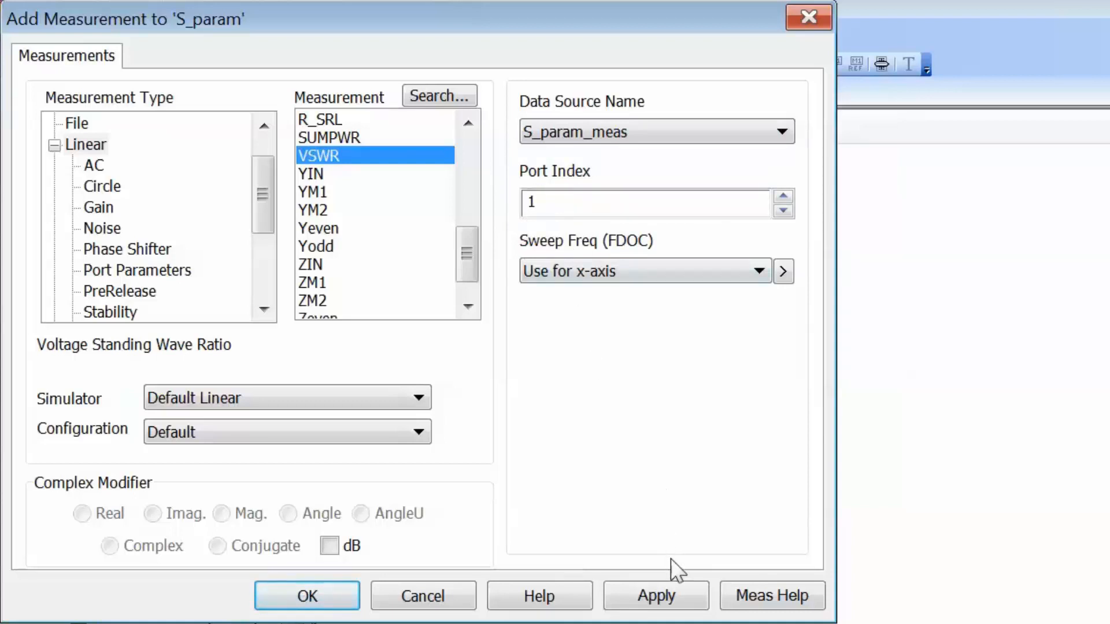
click(656, 601)
click(265, 598)
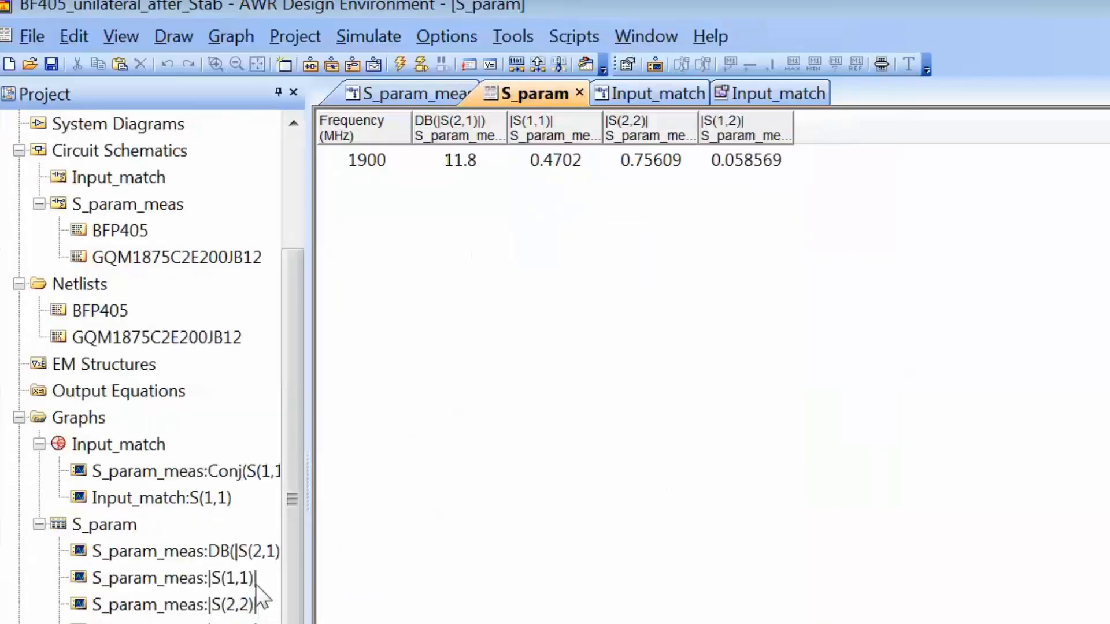
click(399, 65)
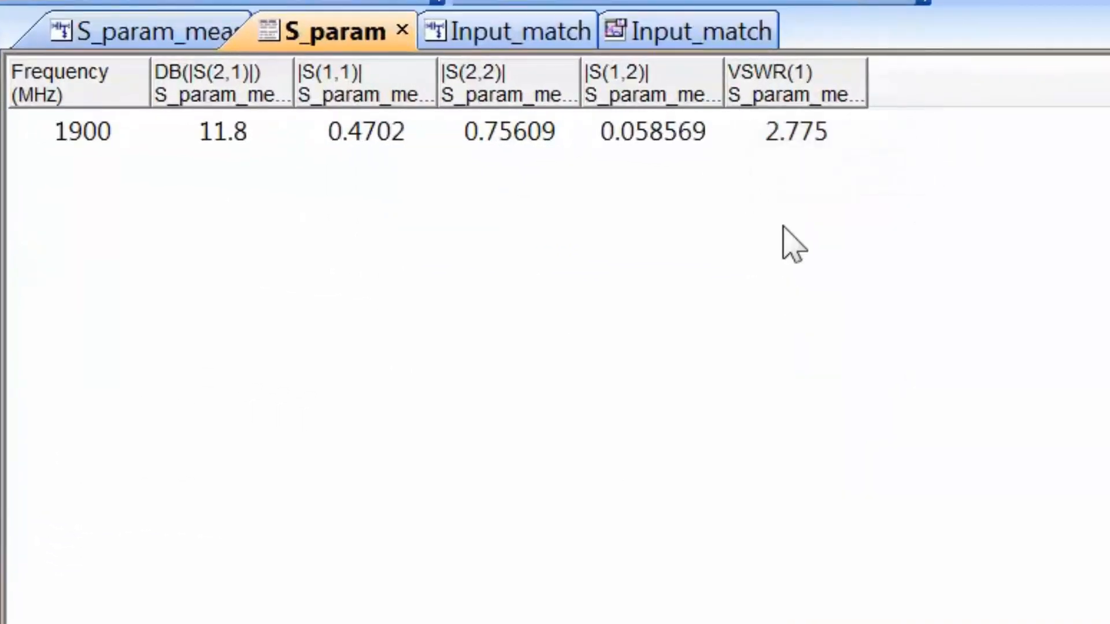
Step: Add a constant VSWR circle (VSWR_CIR) of 2.76 for S_param_meas to the Input_match Smith chart and run the simulation
click(688, 31)
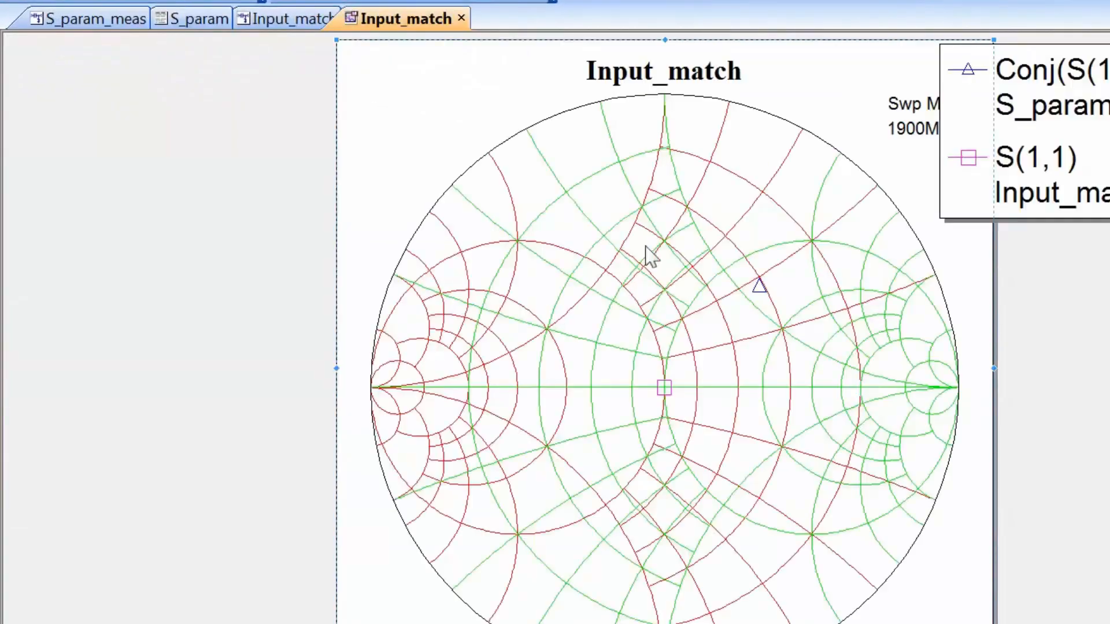
right_click(651, 217)
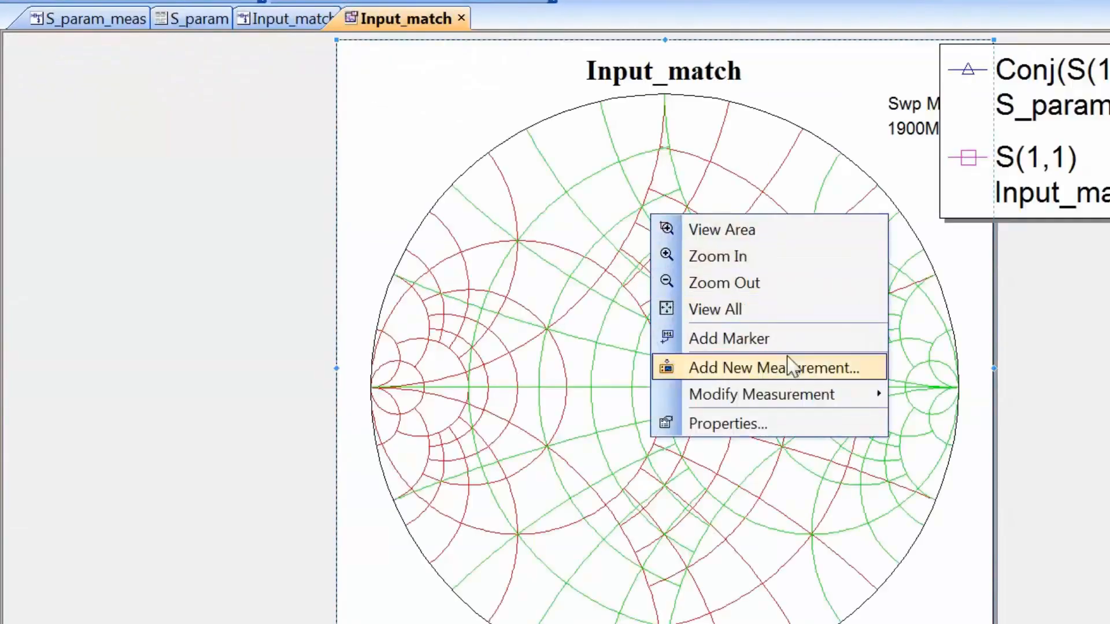
click(780, 374)
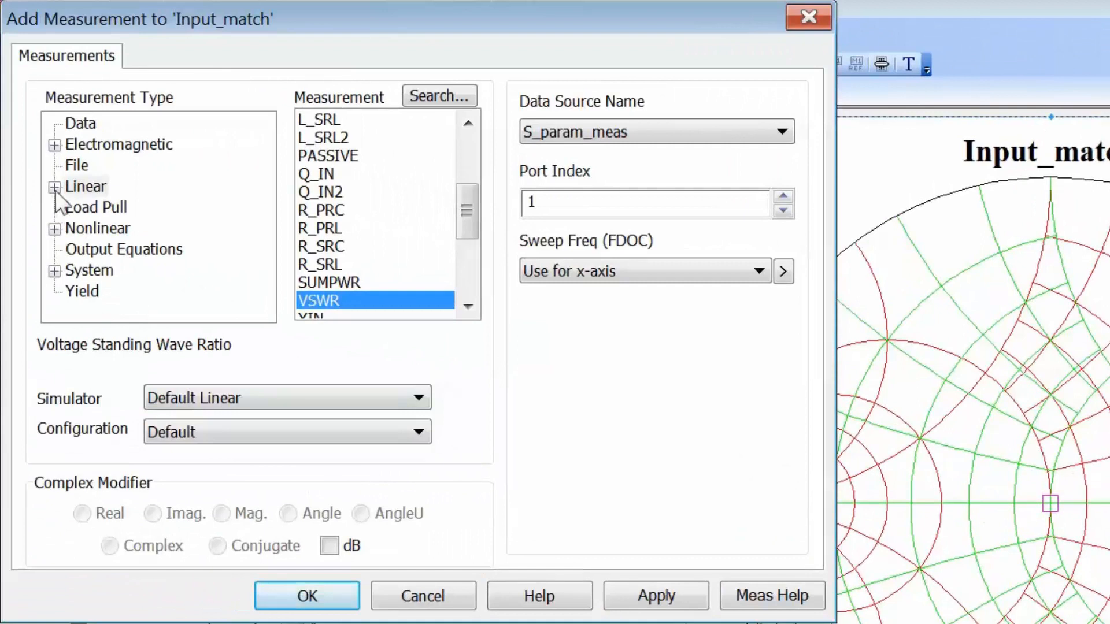
click(55, 189)
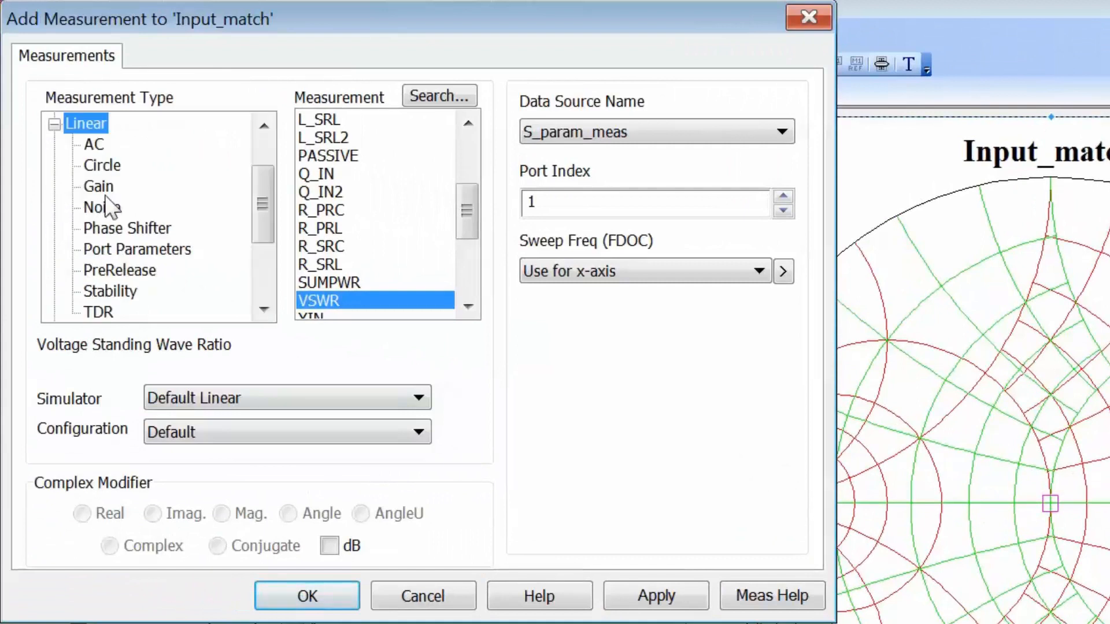
click(103, 165)
drag(462, 217, 459, 269)
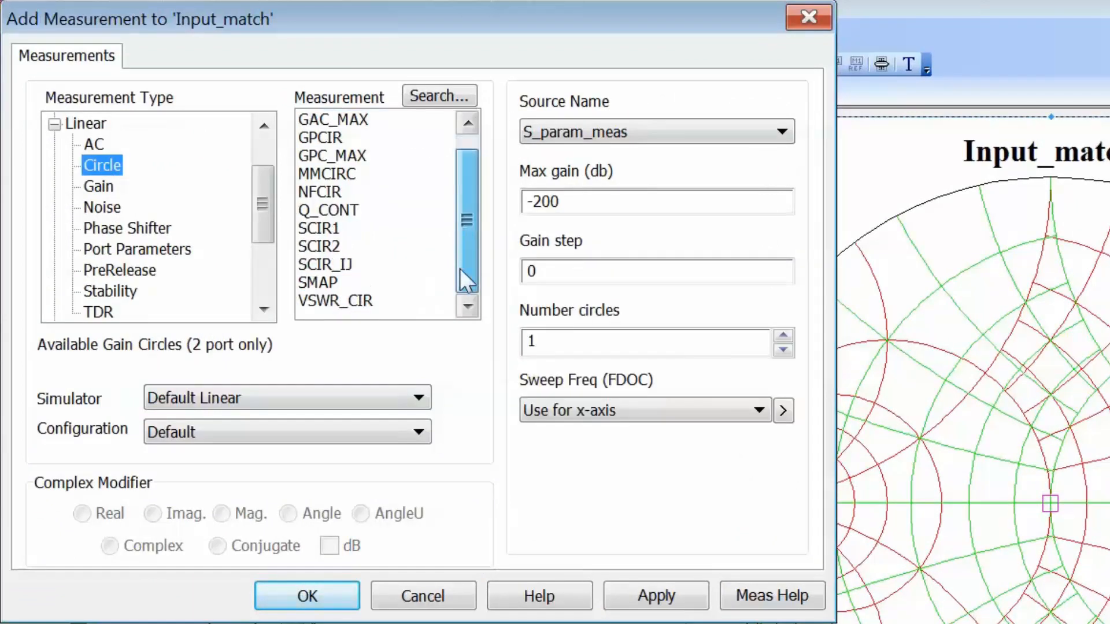
click(362, 301)
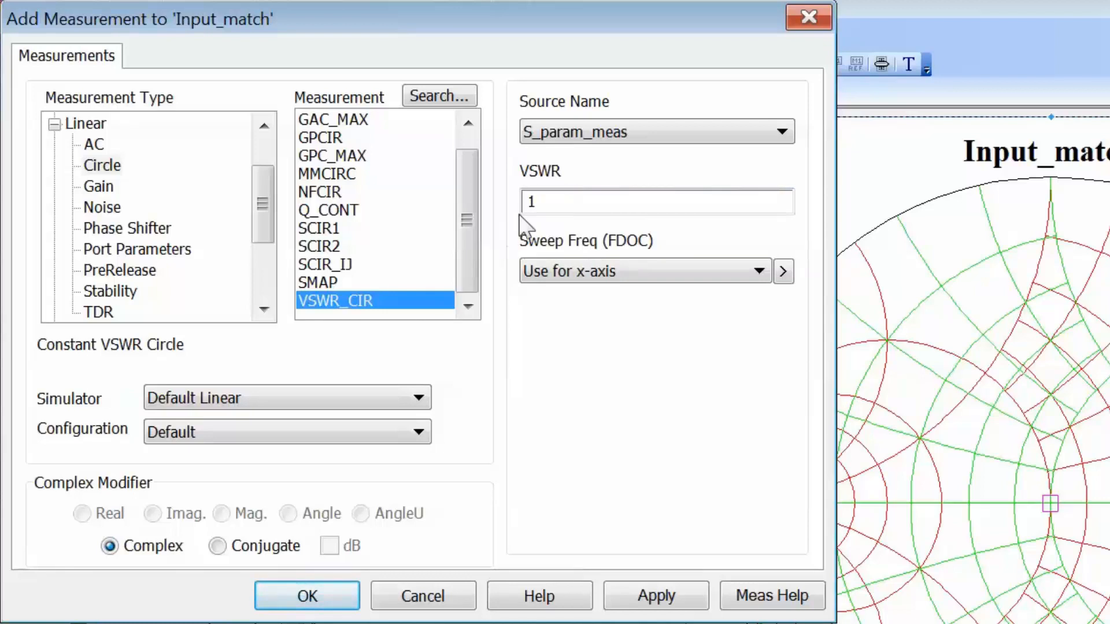
drag(595, 197, 515, 208)
click(556, 203)
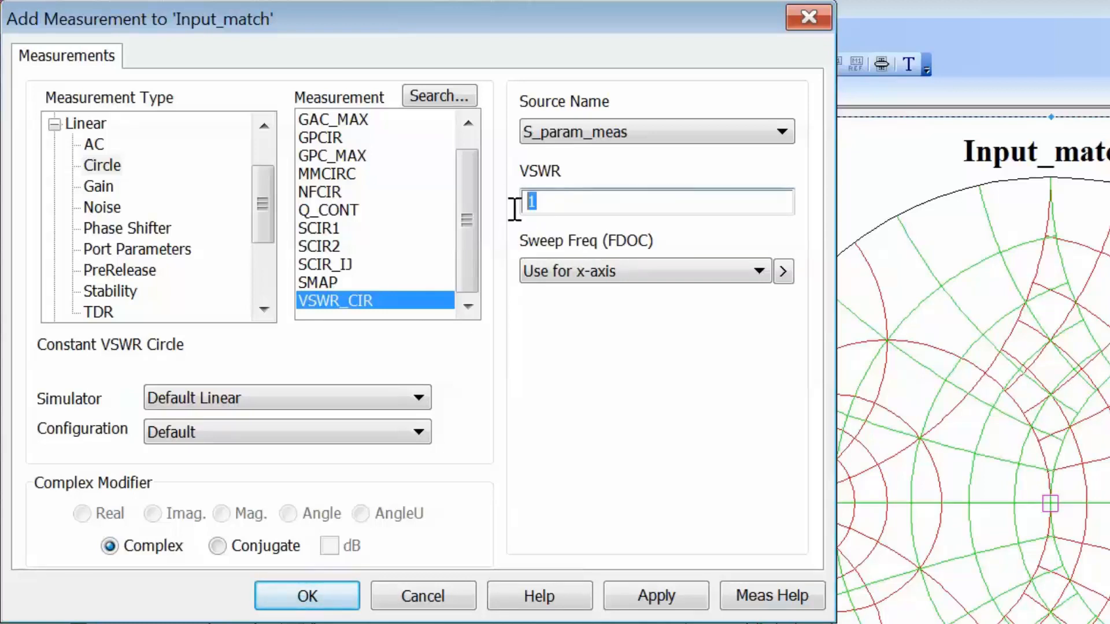
text(2.)
key(Return)
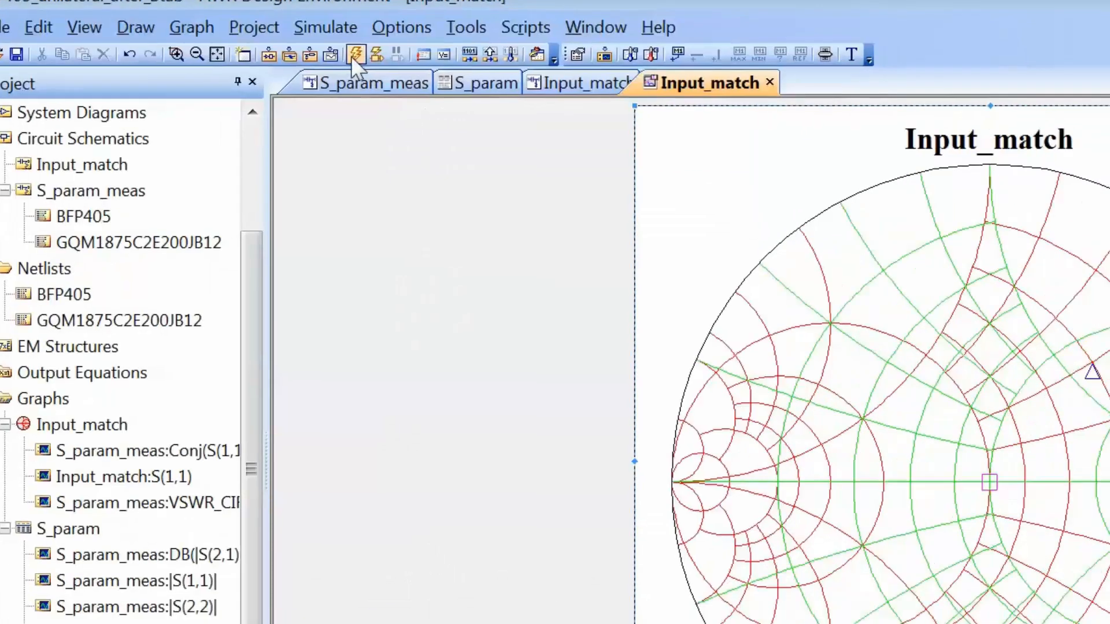
click(354, 55)
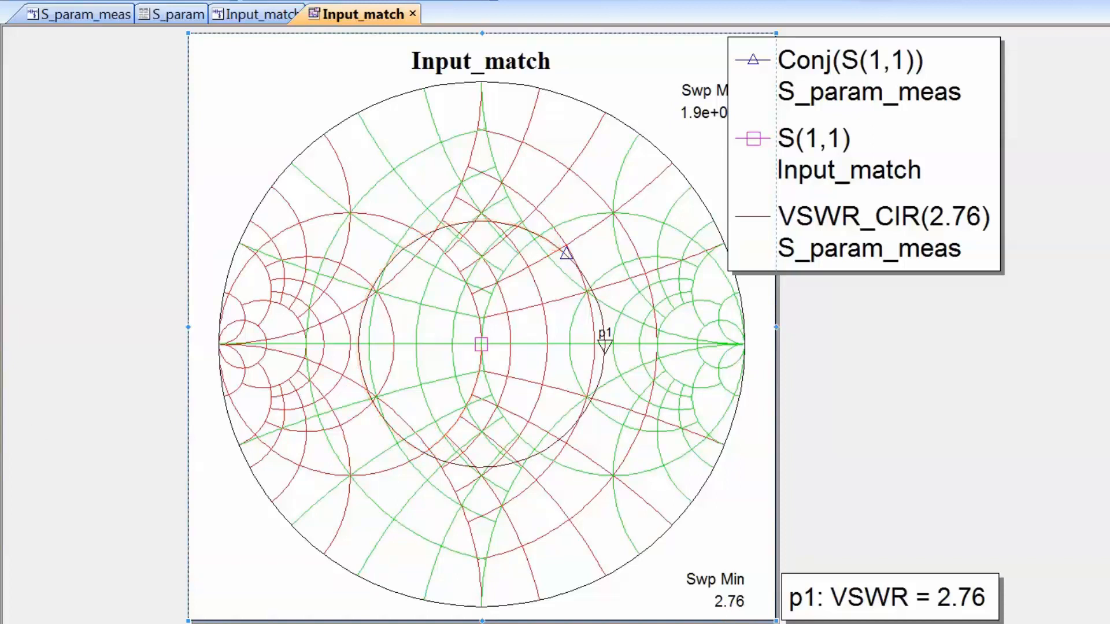
Step: Place a TLOC open stub in the Input_match schematic, rotated to hang down from the wire between the port and the resistor
key(ctrl+Tab)
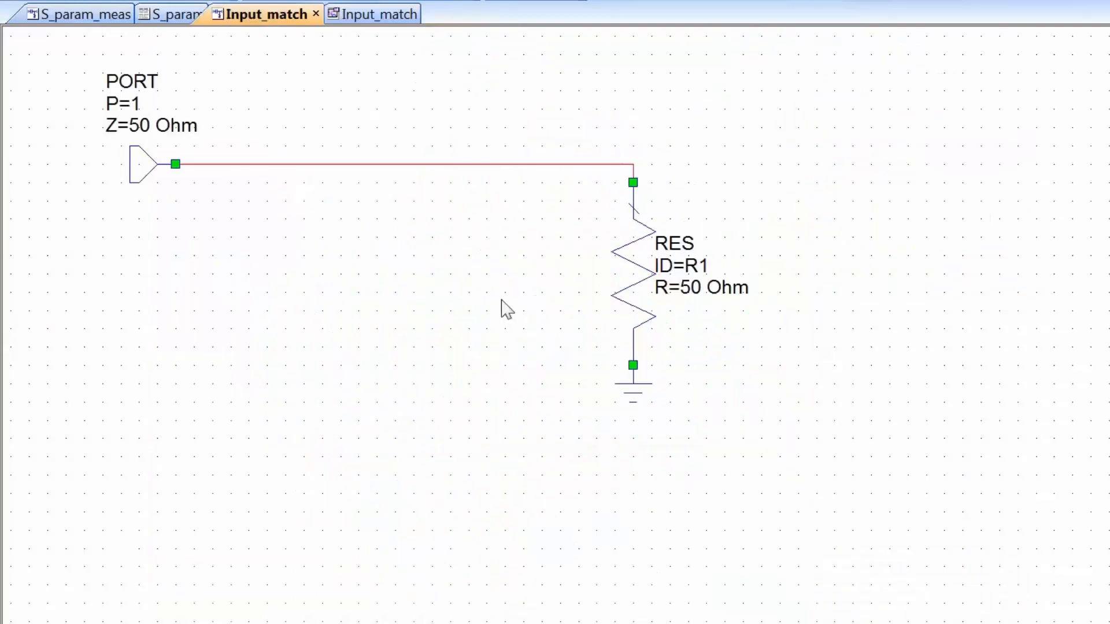
key(ctrl+l)
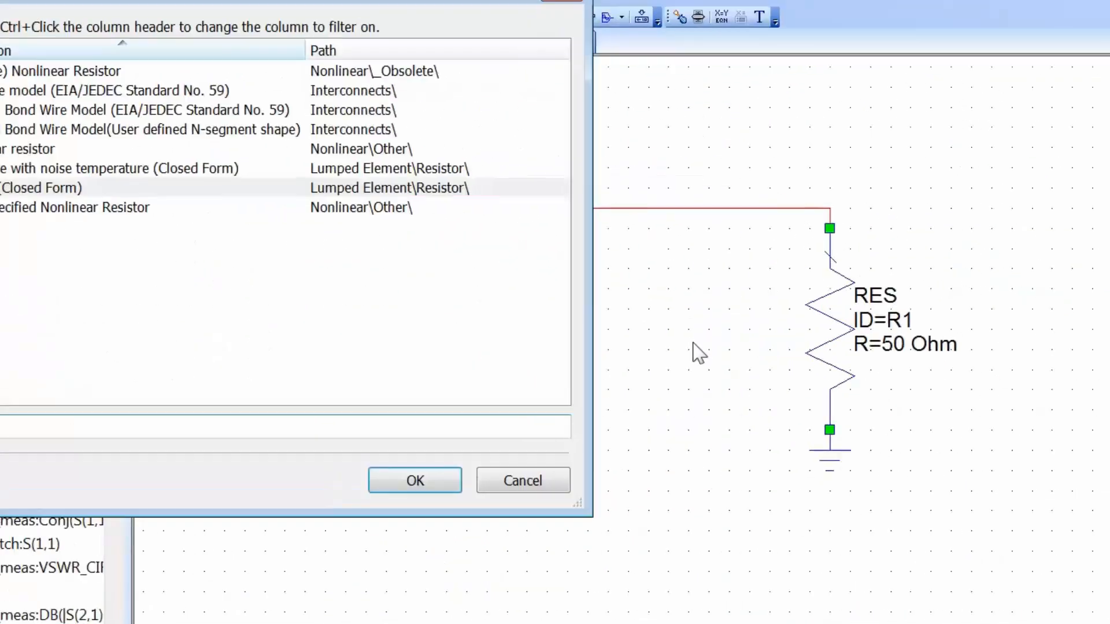
text(tloc)
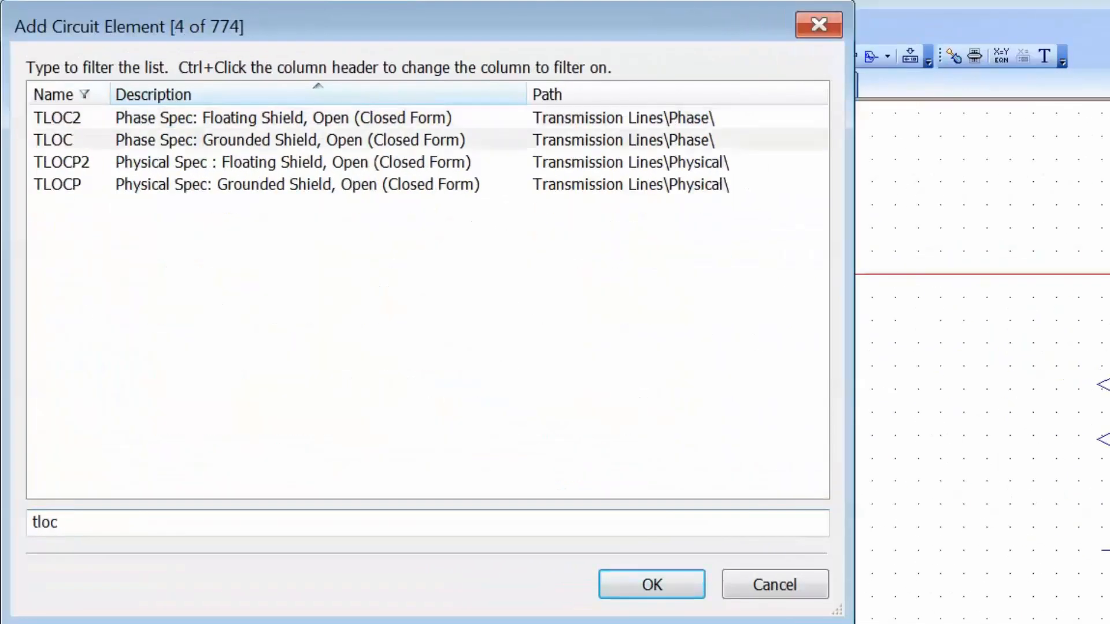
key(Return)
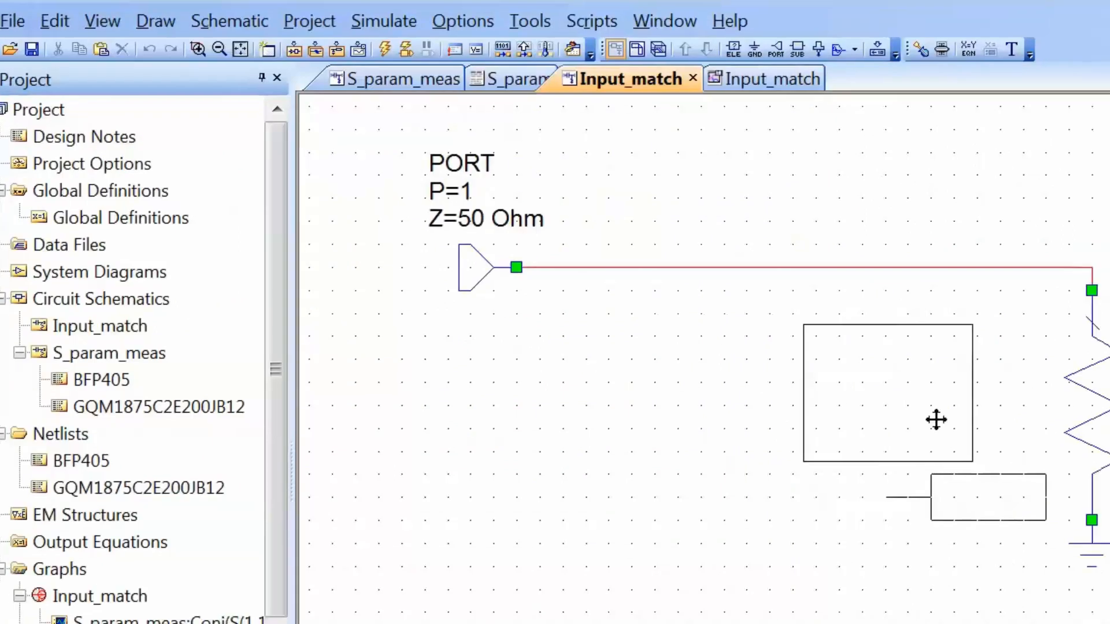
right_click(971, 461)
right_click(972, 461)
right_click(972, 462)
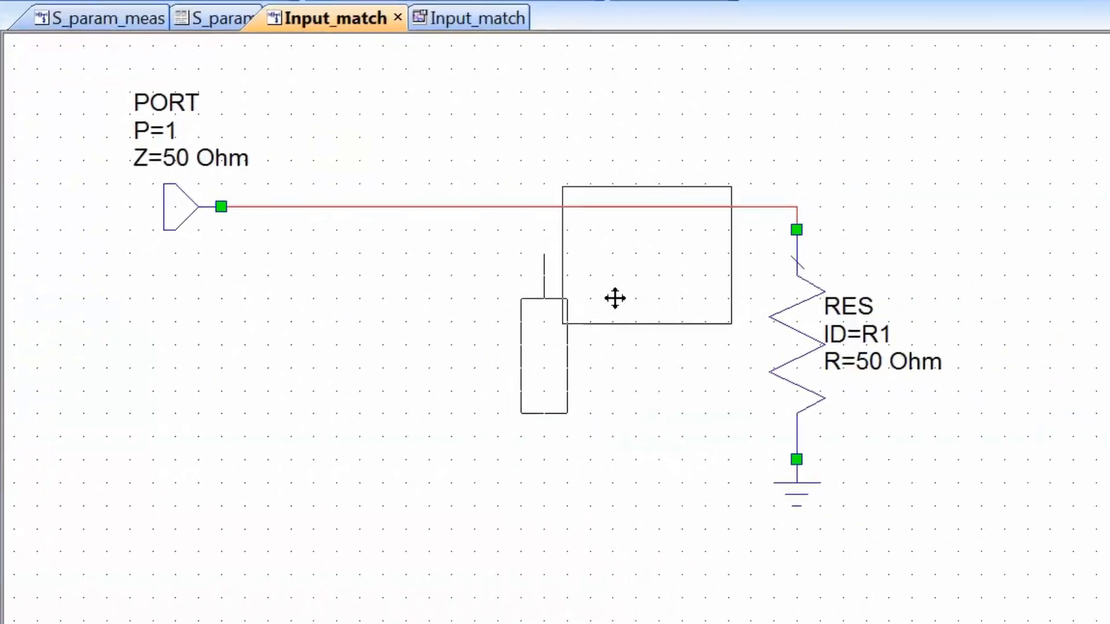
click(637, 253)
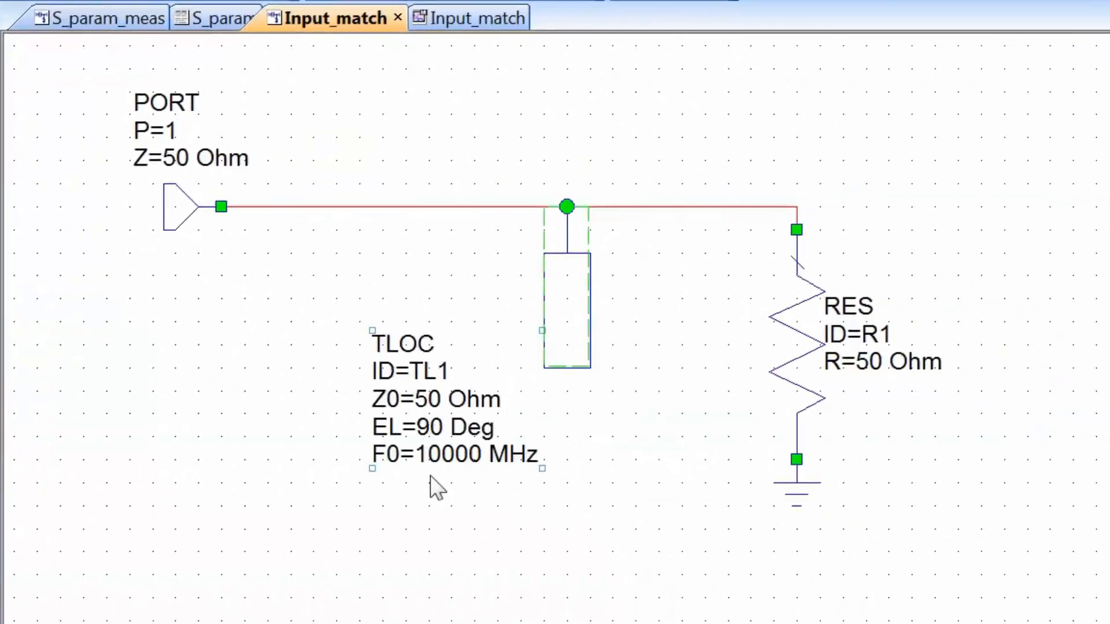
Step: Set the TLOC stub's reference frequency F0 to 1900 MHz and its electrical length EL to 0 degrees
double_click(445, 458)
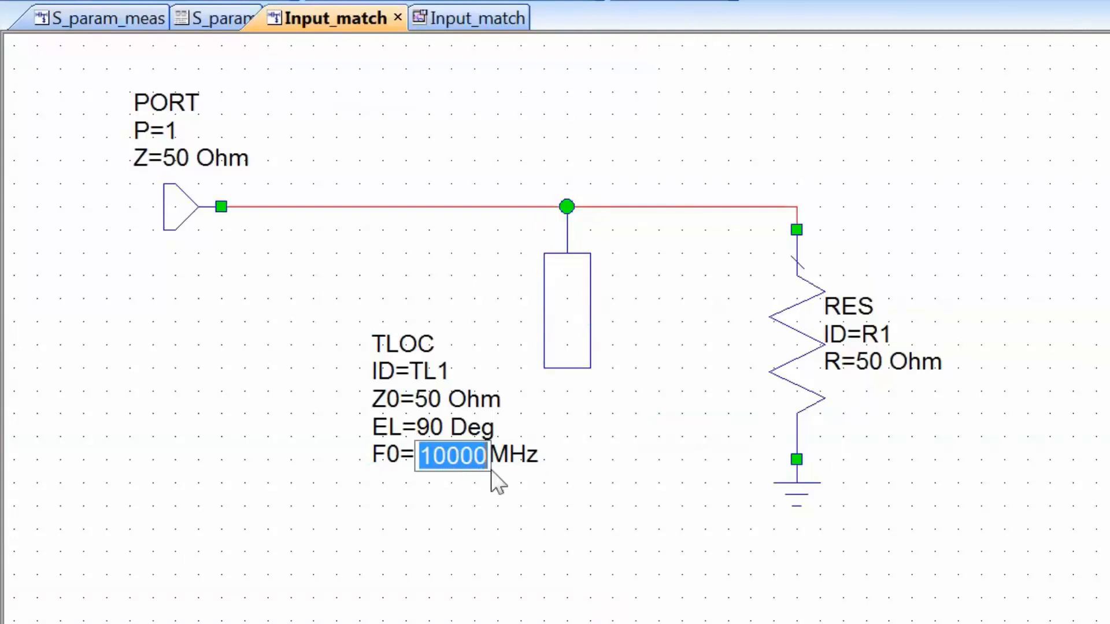
text(1900)
key(Return)
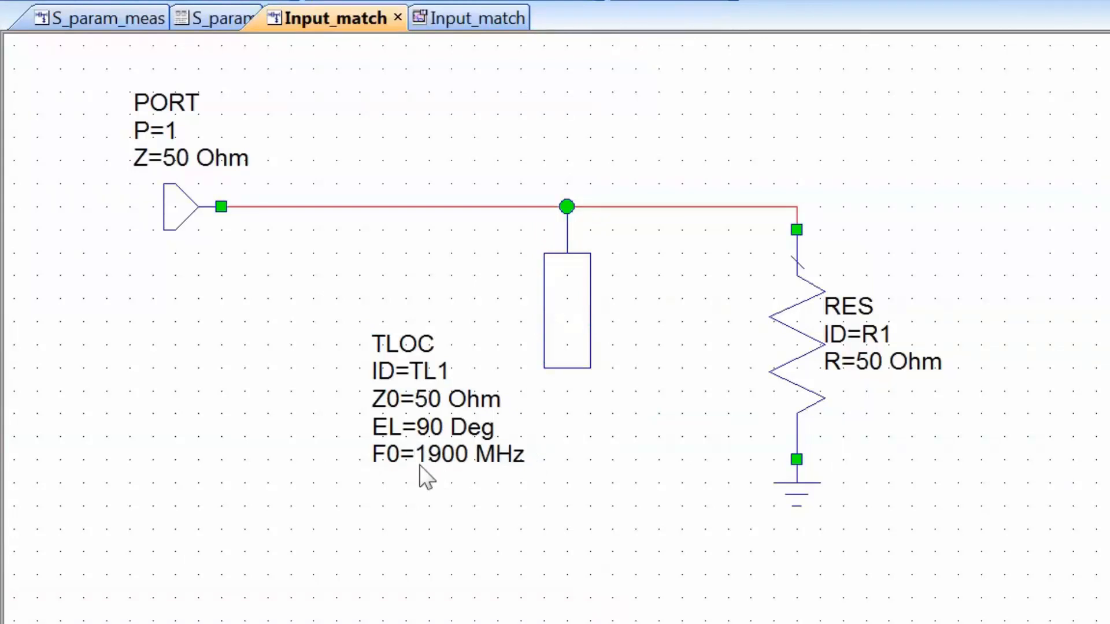
click(427, 427)
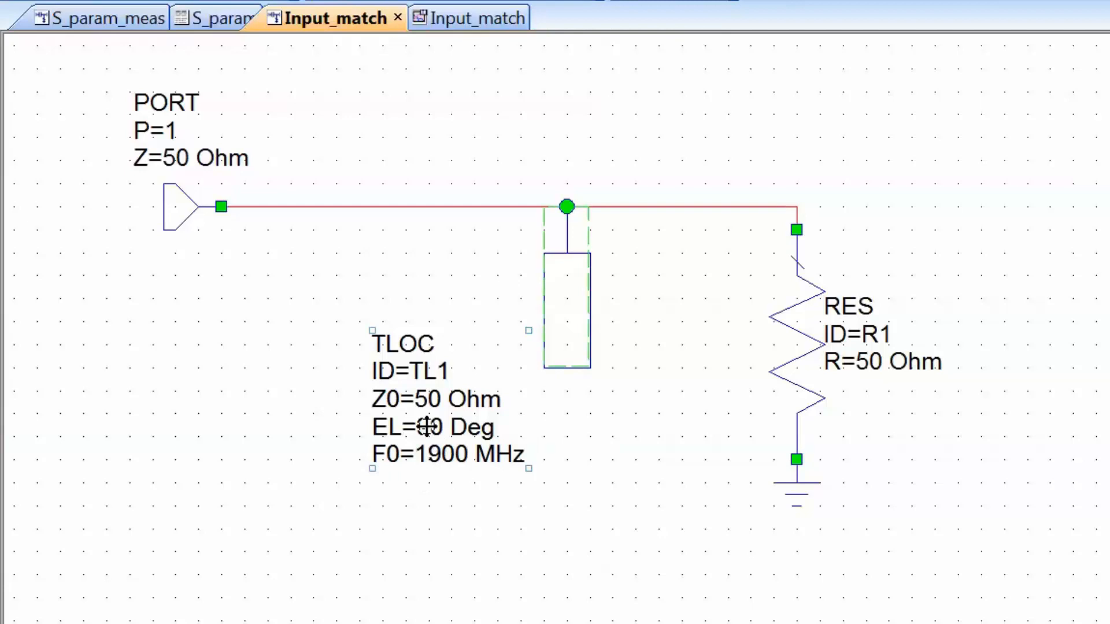
click(428, 427)
text(0)
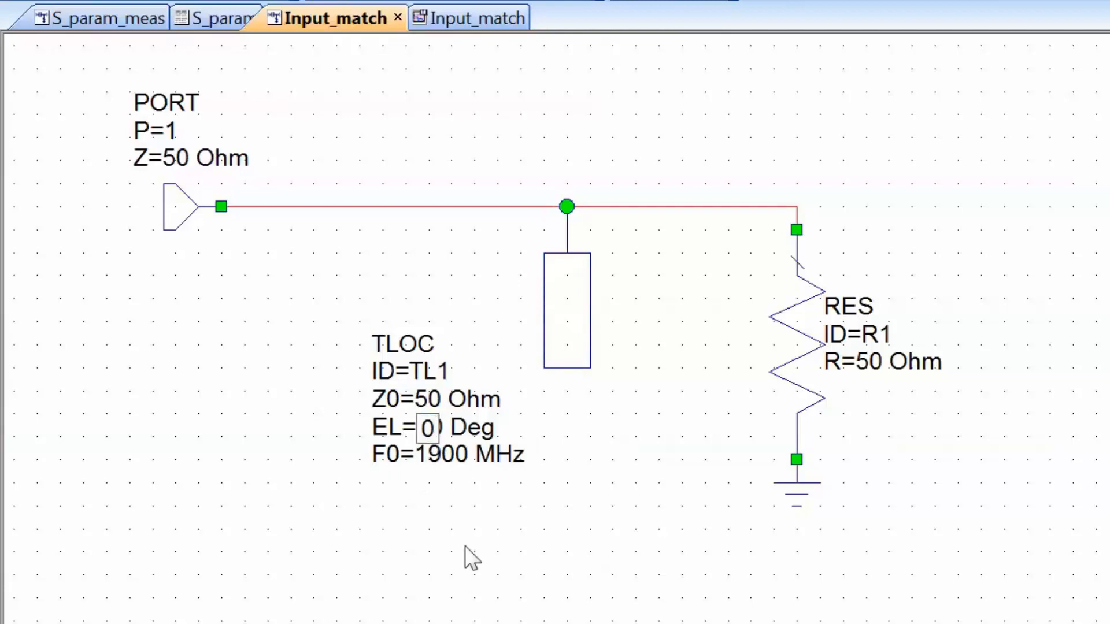
key(Return)
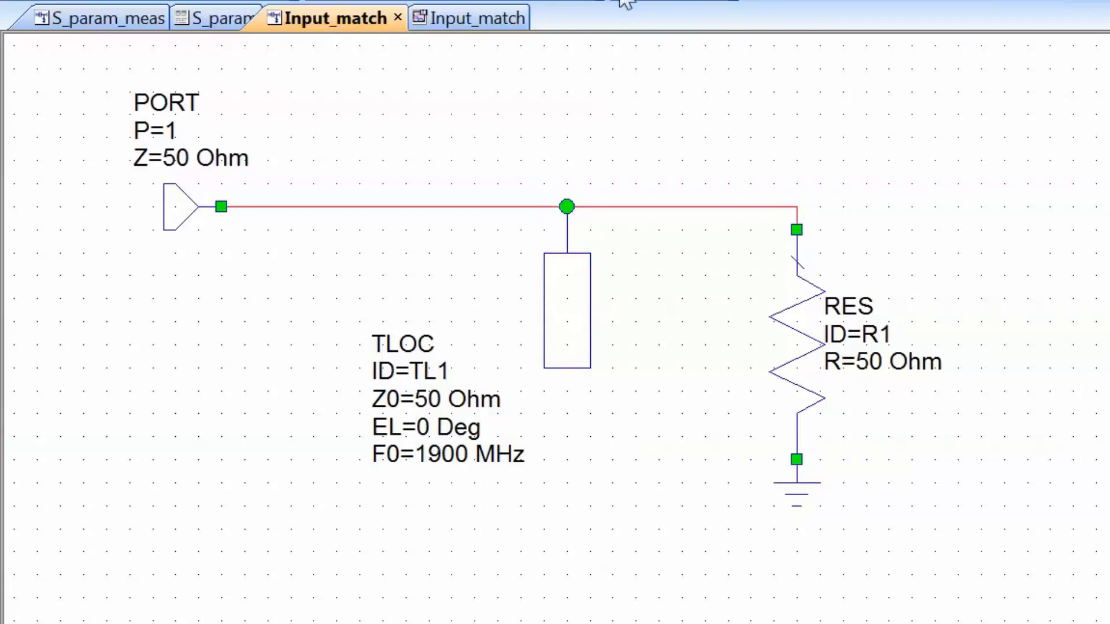
Step: Make the TLOC stub's electrical length tunable and limited, with an upper bound of 180 degrees and a step of 1
click(431, 428)
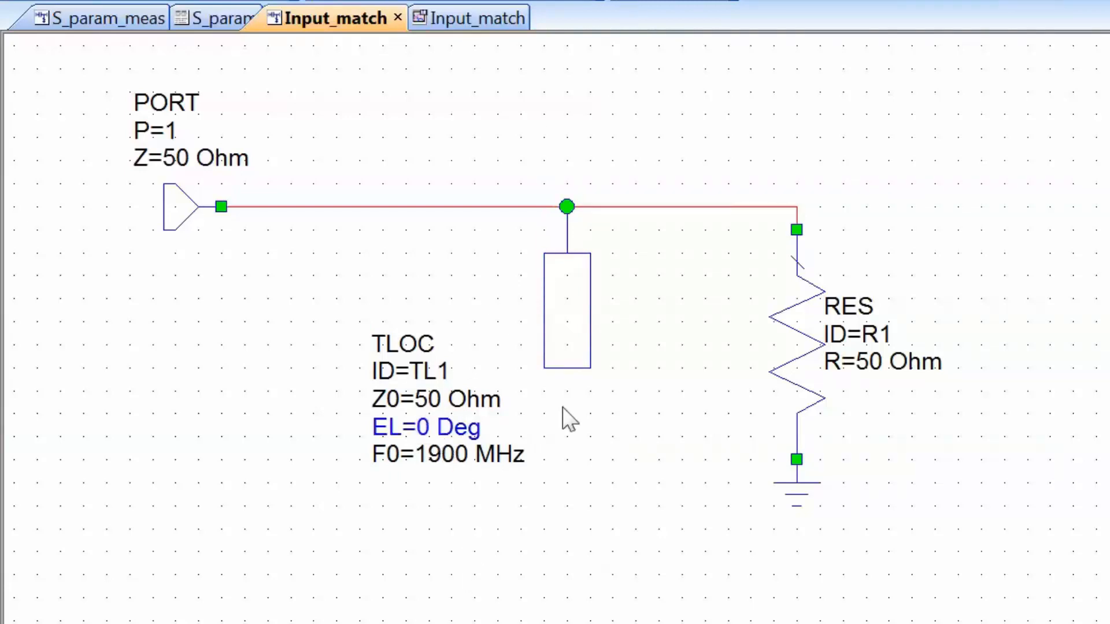
click(572, 344)
double_click(572, 344)
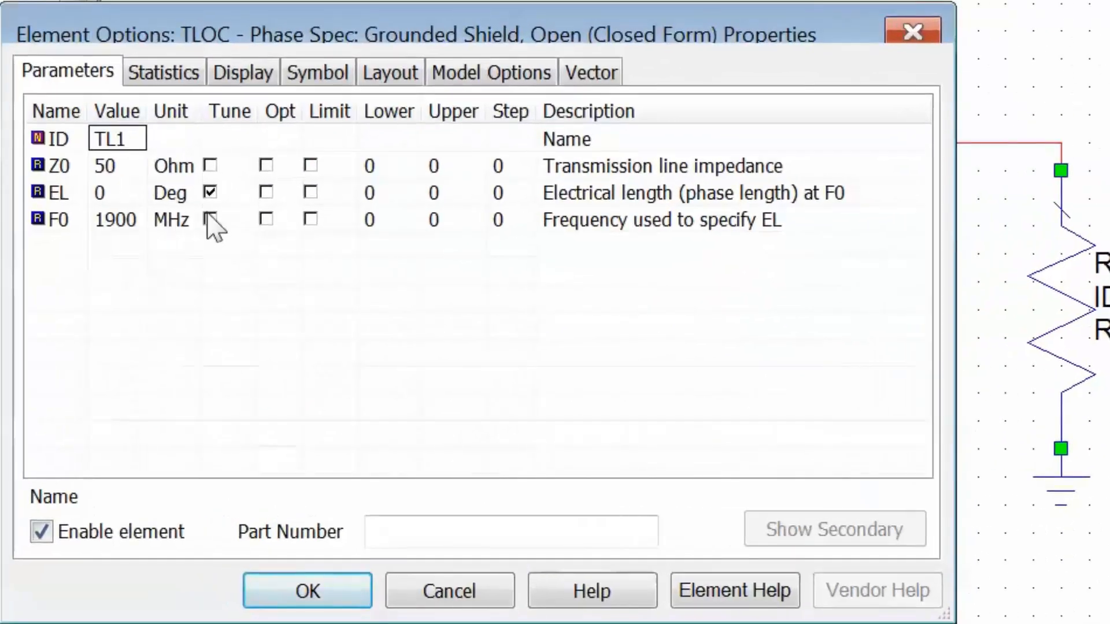
click(386, 193)
click(463, 193)
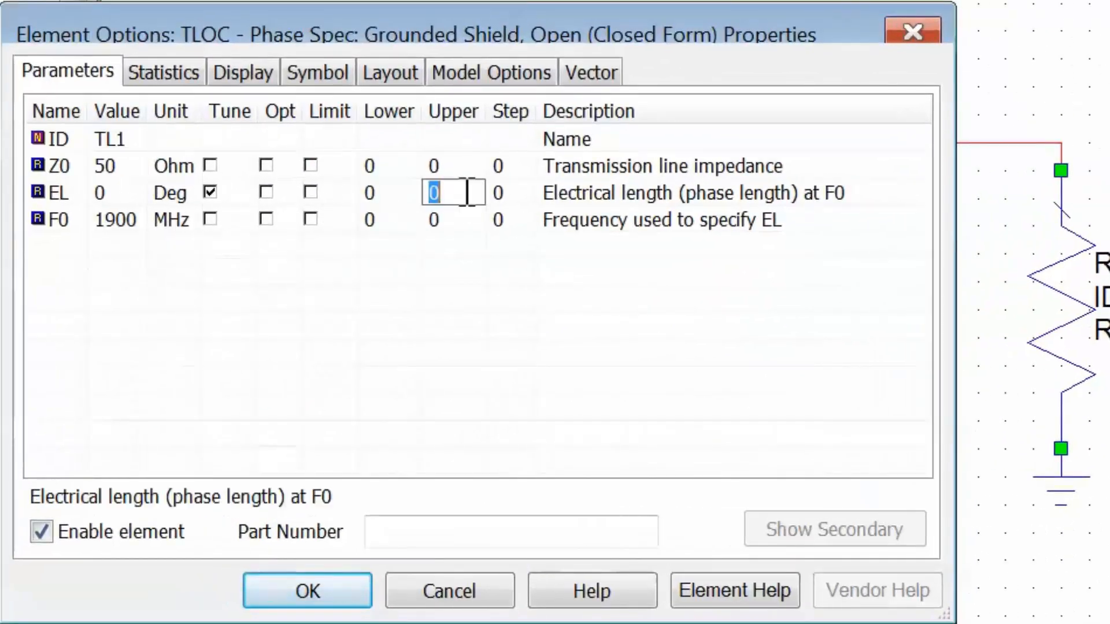
text(180)
click(510, 197)
text(1)
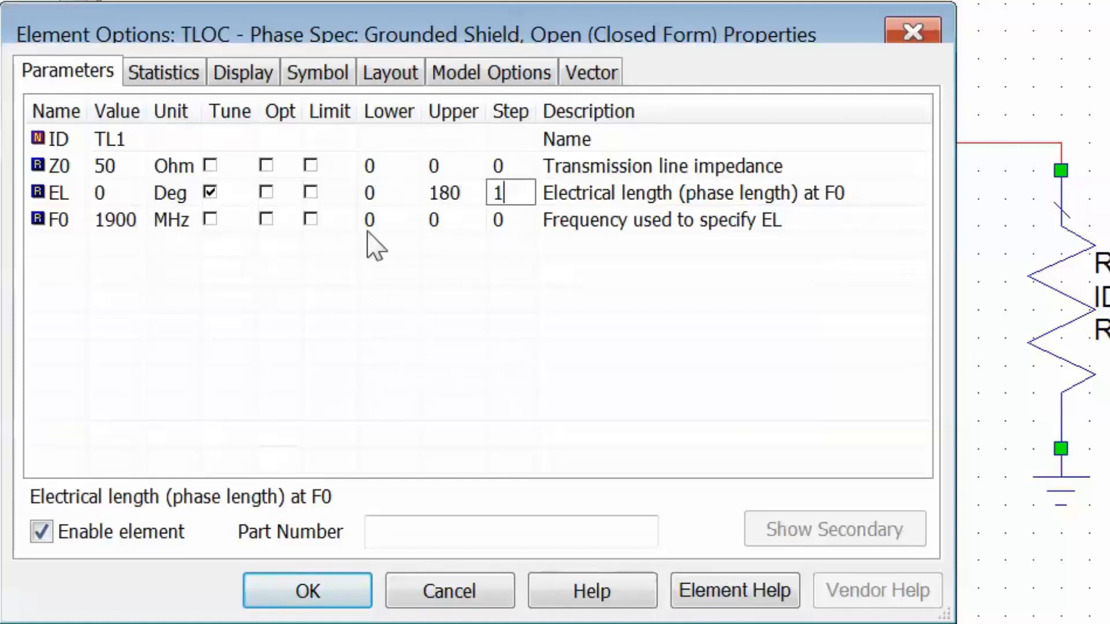
click(311, 193)
click(321, 593)
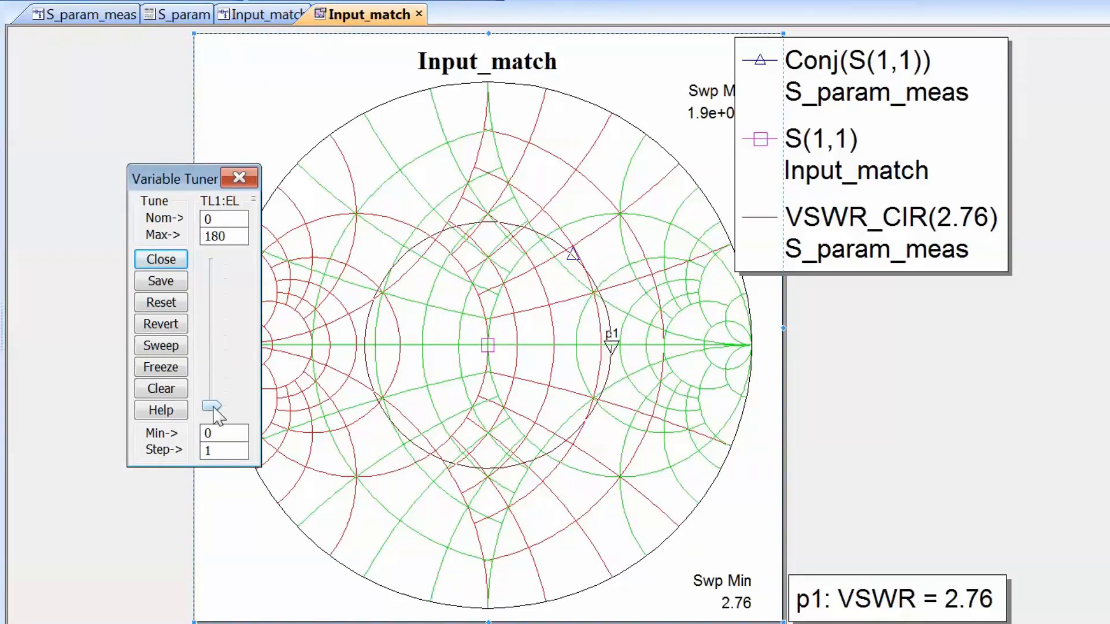
Step: Tune the stub's electrical length to 46 degrees to bring the Input_match S(1,1) onto the VSWR circle, and return to the schematic
drag(213, 405, 214, 369)
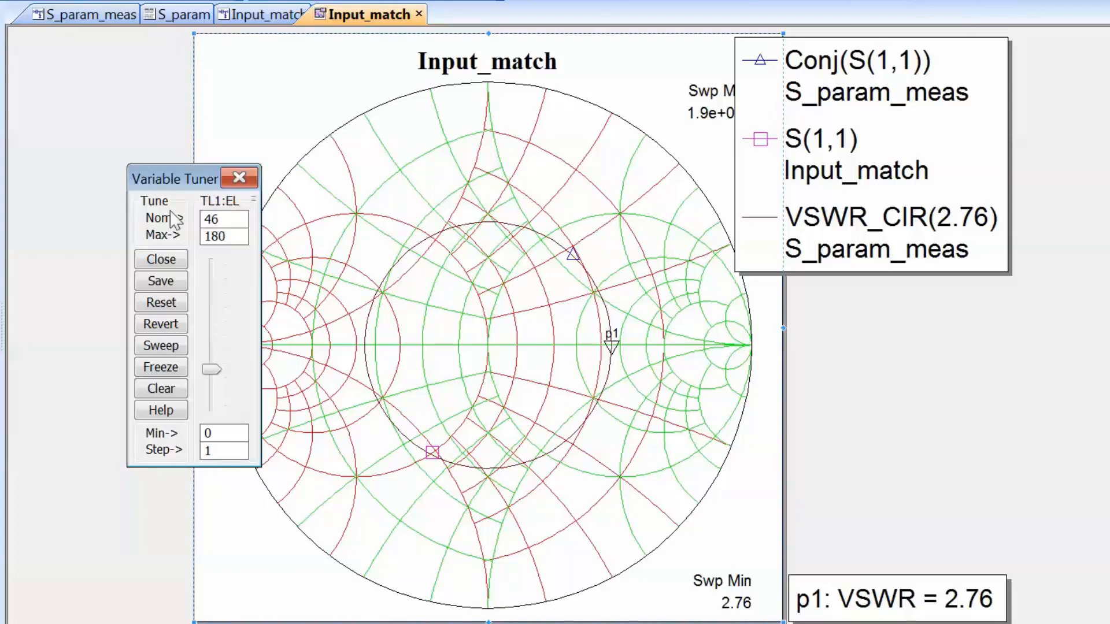
click(239, 178)
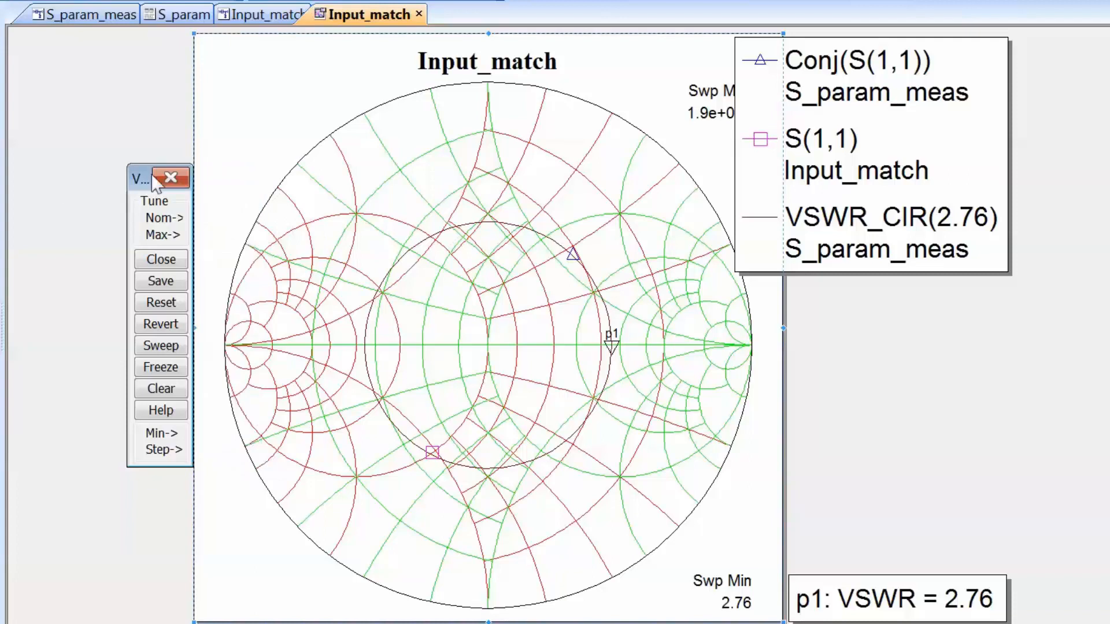
click(267, 15)
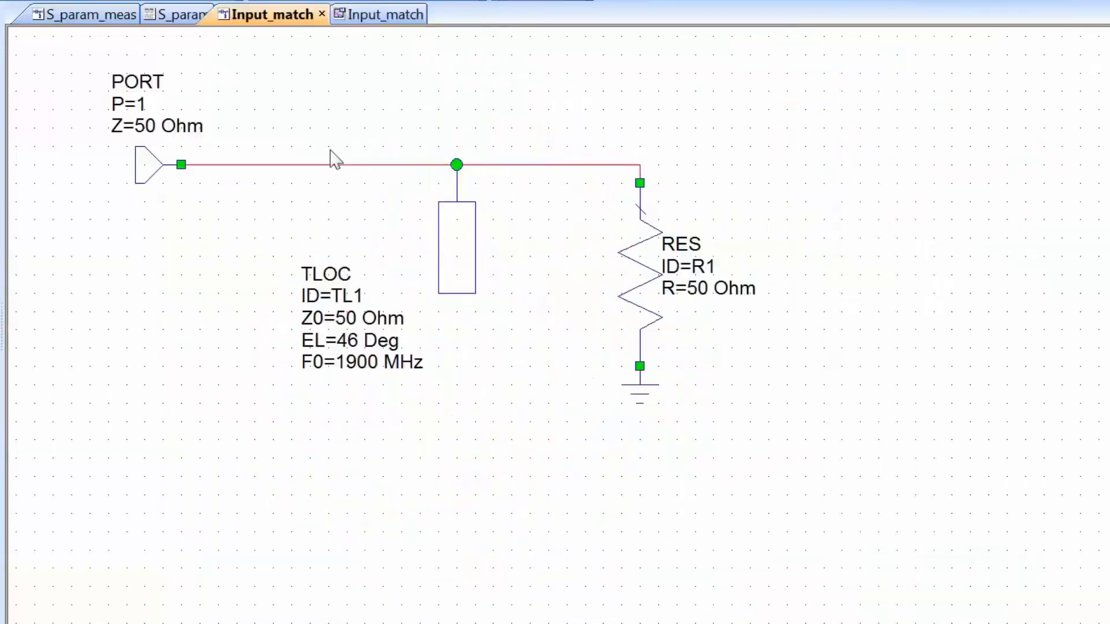
Step: Replace the wire between the port and the stub with a grounded-shield TLIN phase line joined to the stub's node
click(330, 165)
key(Delete)
key(ctrl+l)
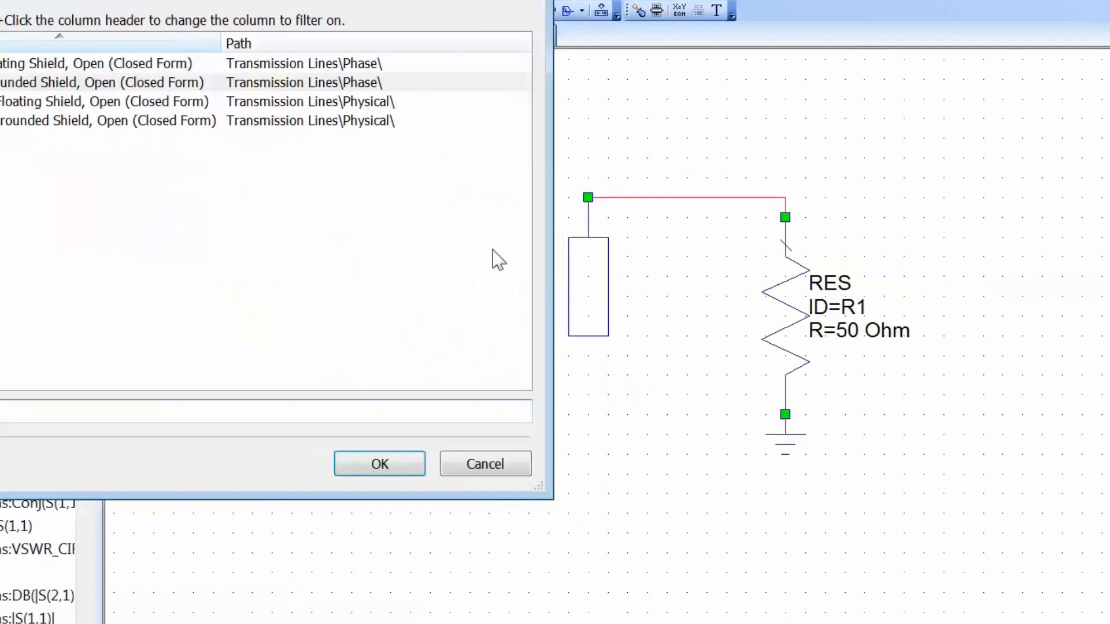
text(tli)
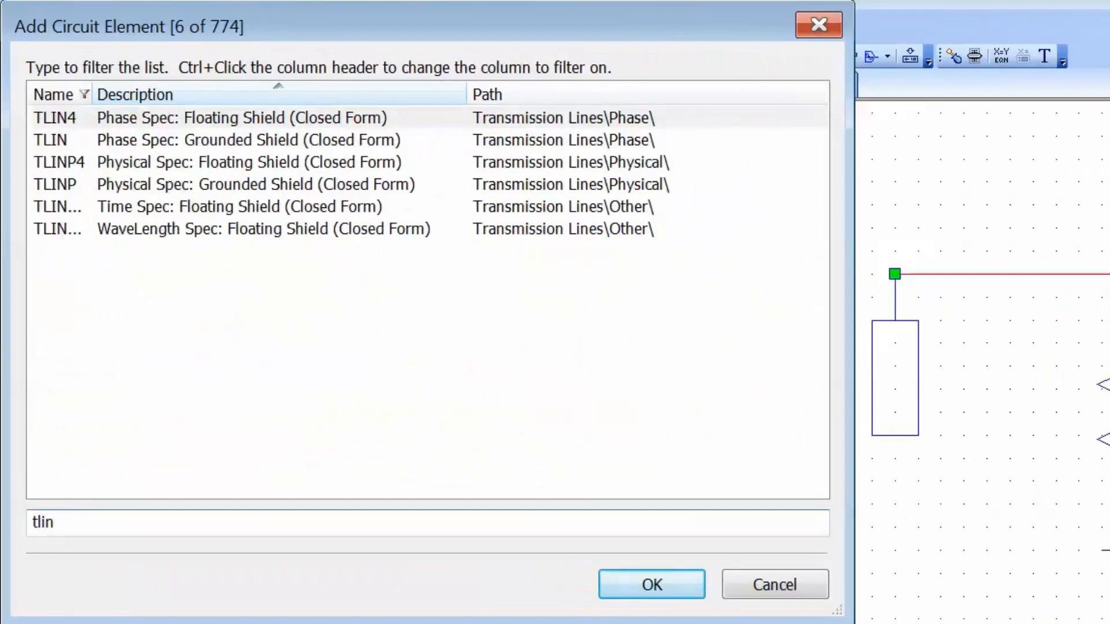
text(n)
key(Down)
key(Return)
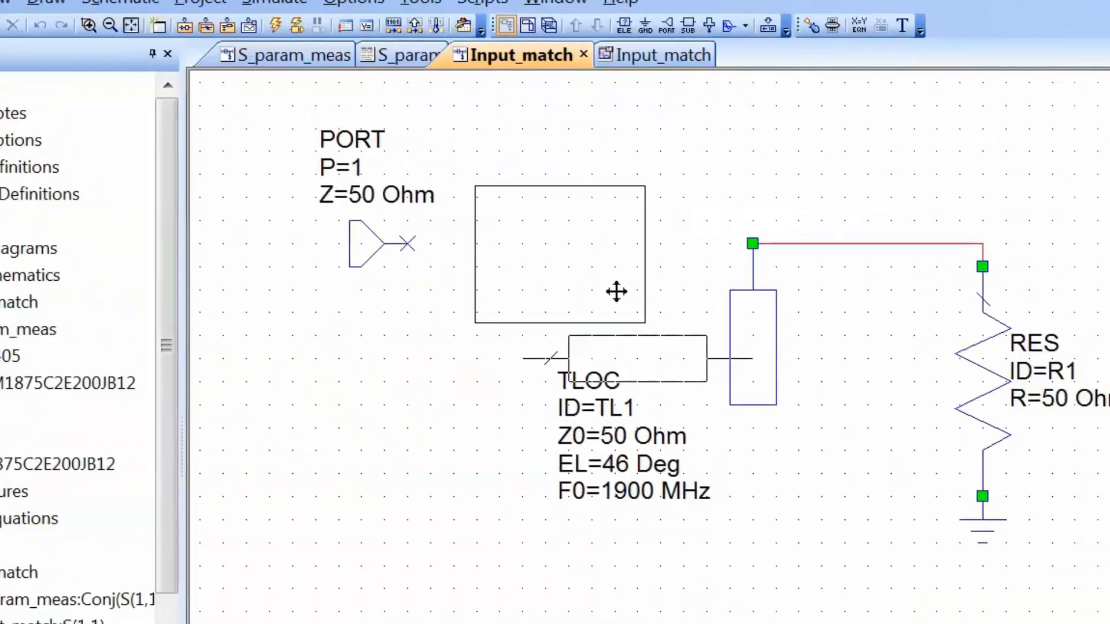
click(761, 196)
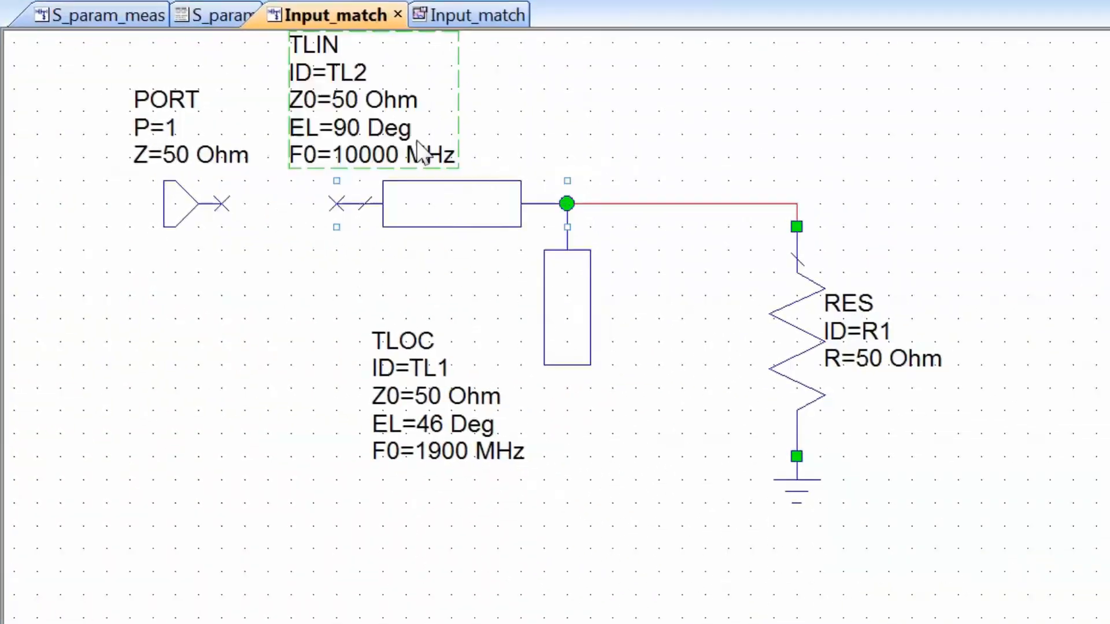
Step: Wire the port to the free end of the TLIN line and set the line's F0 to 1900 MHz
click(222, 203)
click(337, 204)
drag(355, 162, 396, 220)
text(1900)
key(Return)
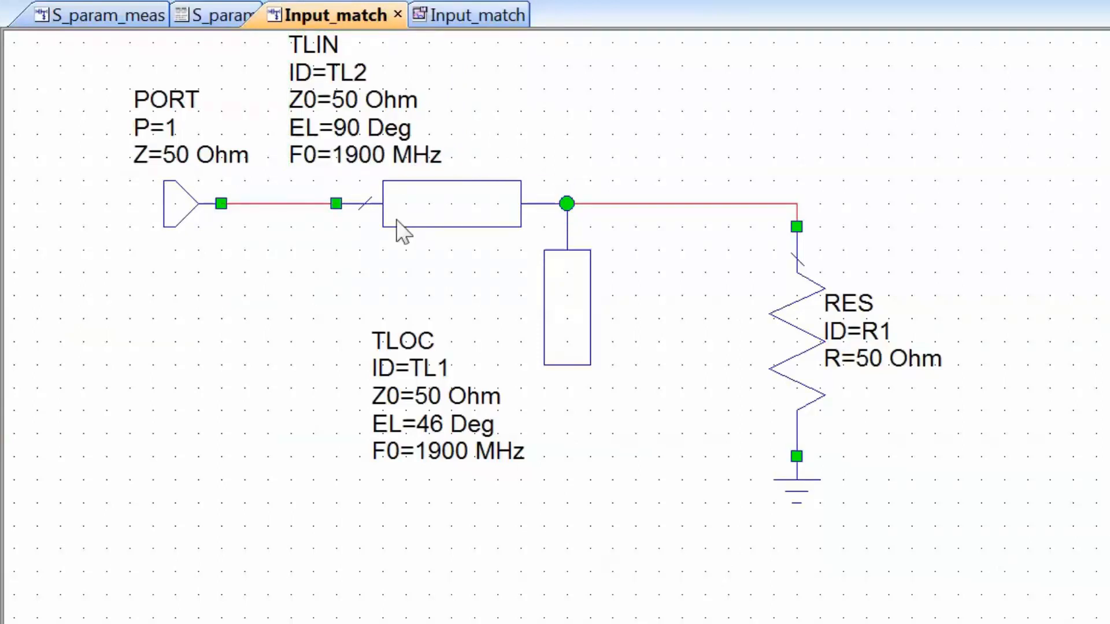
Step: Set the TLIN line's electrical length to 0 degrees, tunable and limited with an upper bound of 180 and a step of 1
double_click(451, 206)
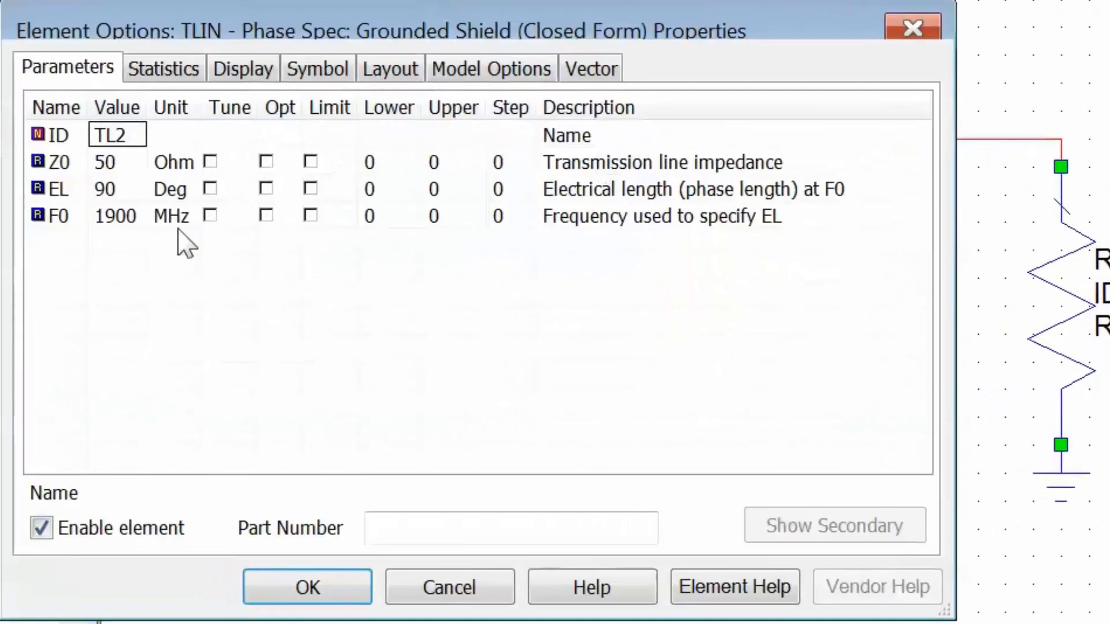
click(25, 245)
text(0)
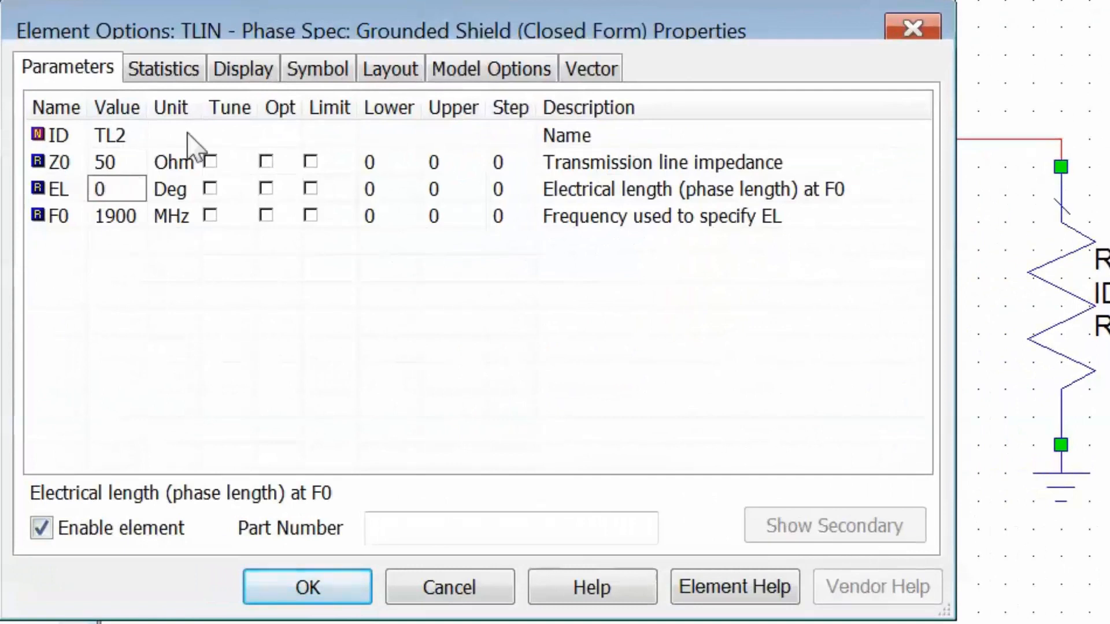
click(209, 188)
click(310, 188)
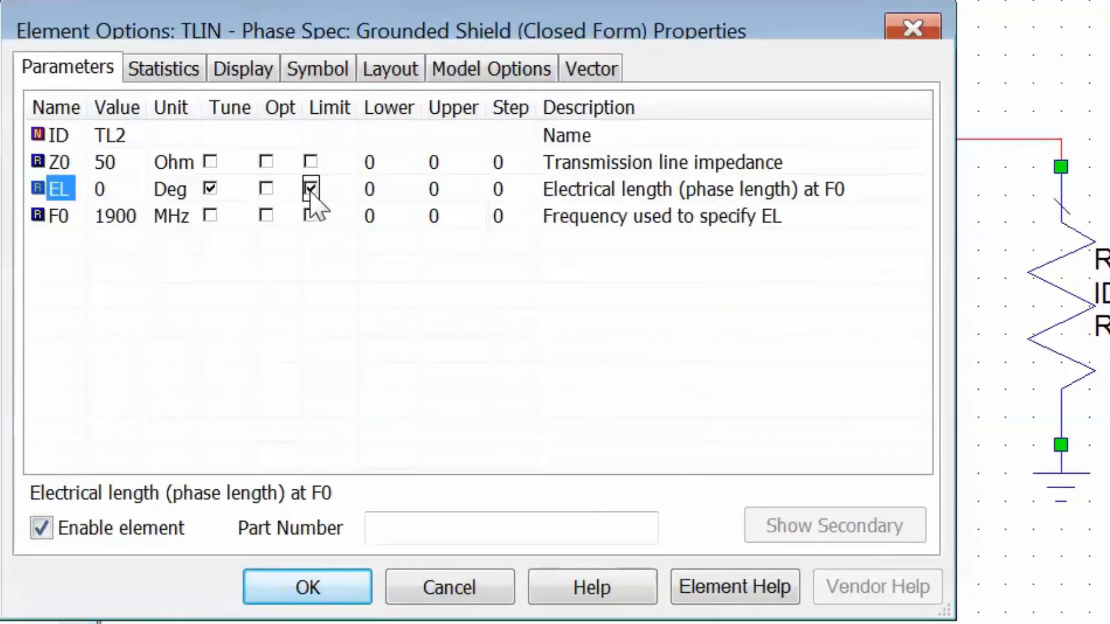
click(453, 189)
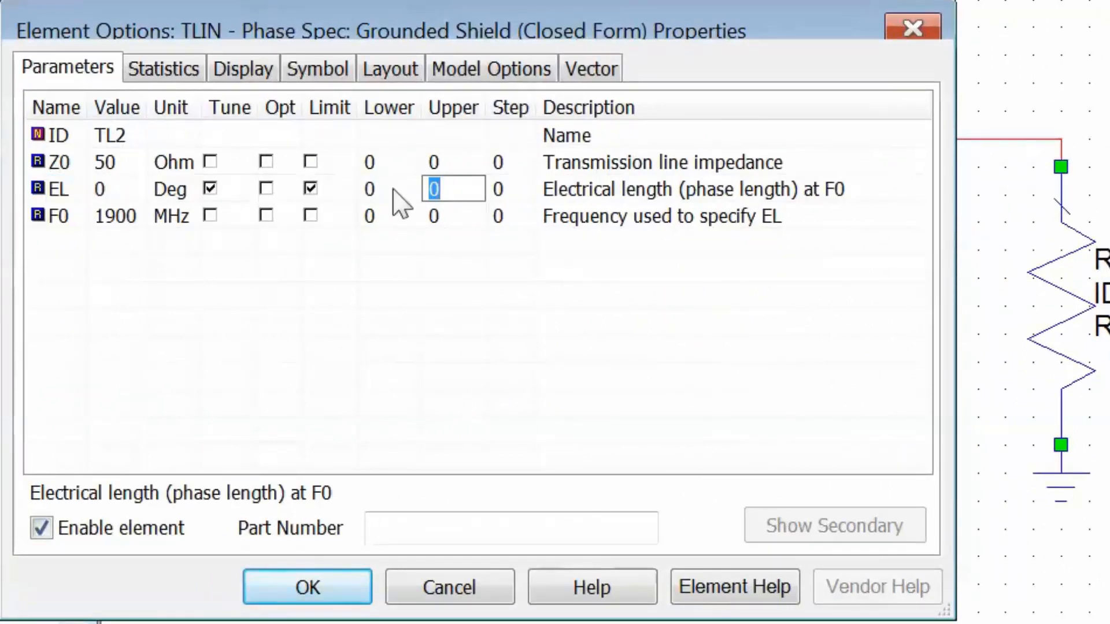
text(180)
click(516, 195)
text(1)
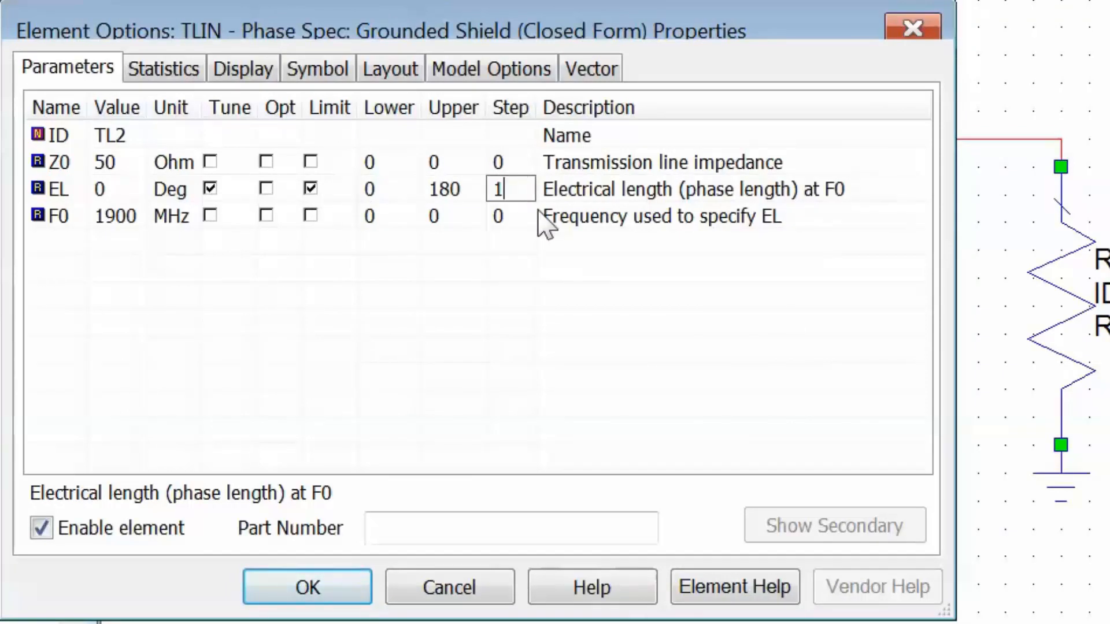
click(322, 595)
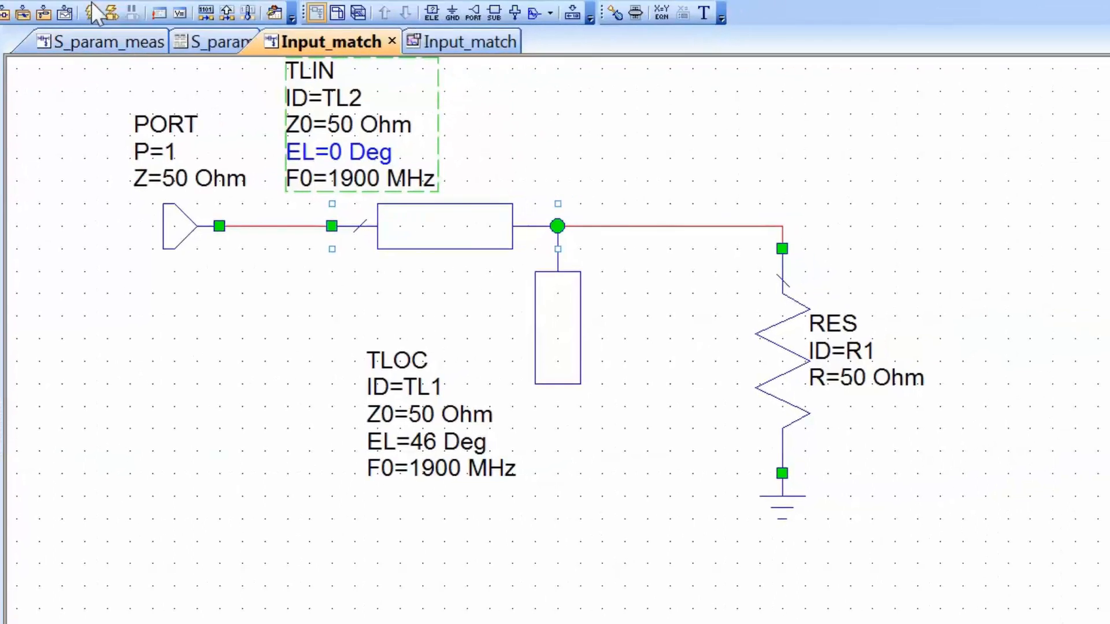
Step: Simulate and tune the TLIN line's electrical length to 98 degrees to match S(1,1) to the conjugate S(1,1) target on the Smith chart
click(94, 13)
click(470, 42)
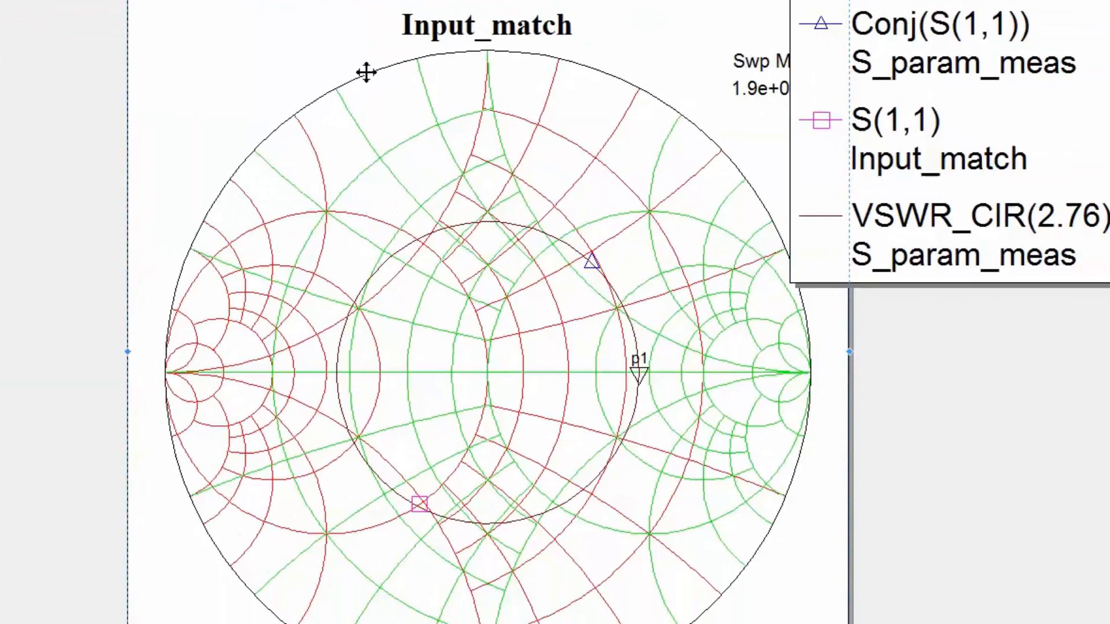
key(F9)
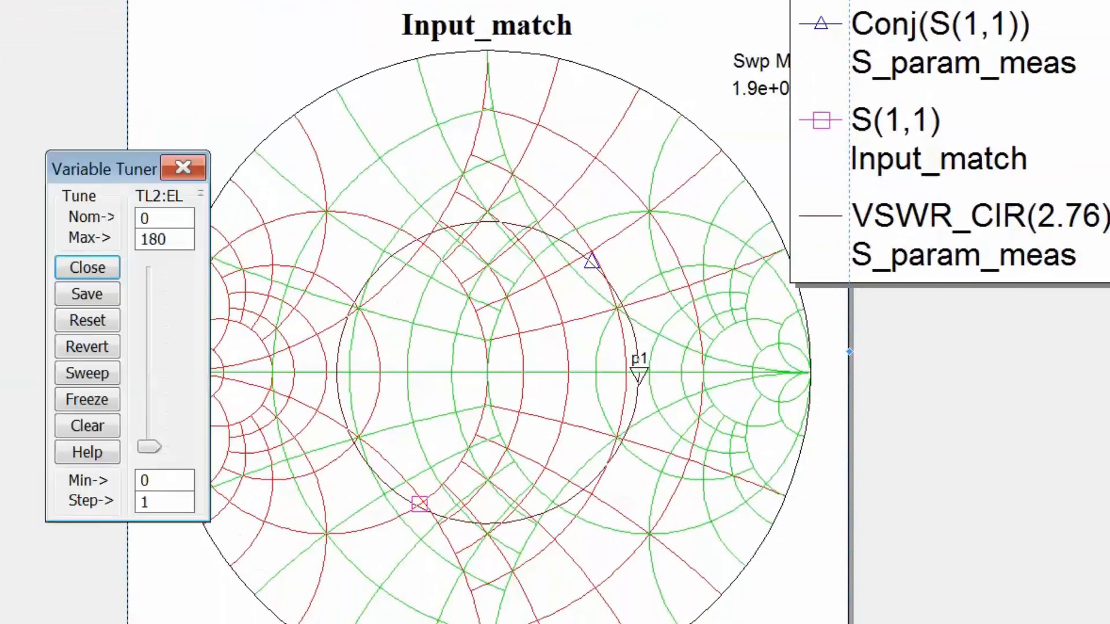
drag(149, 446, 157, 351)
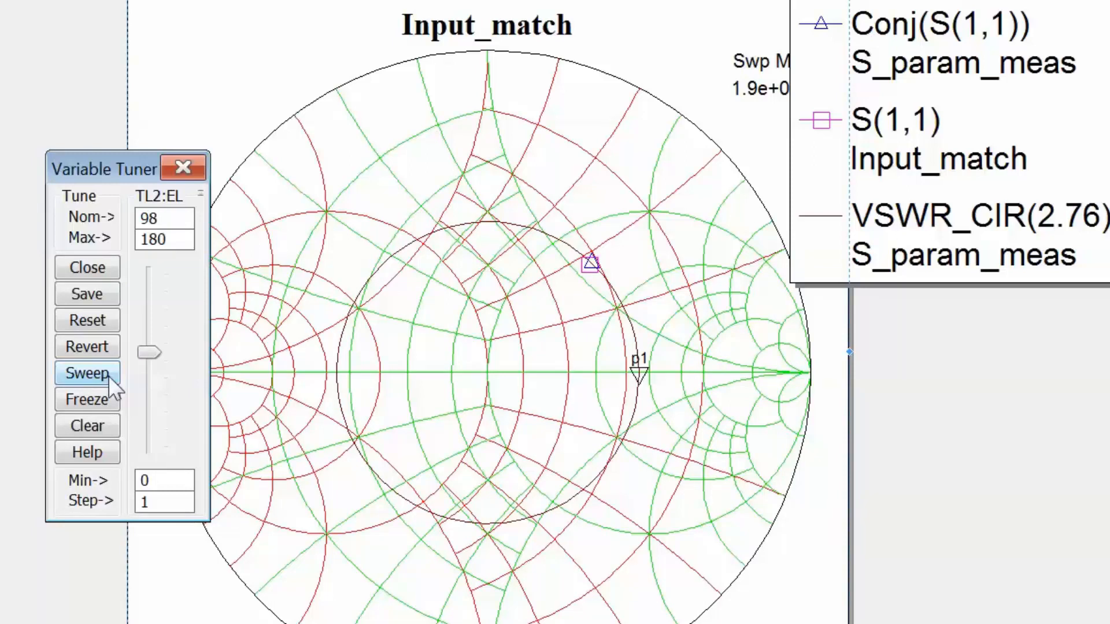
click(184, 168)
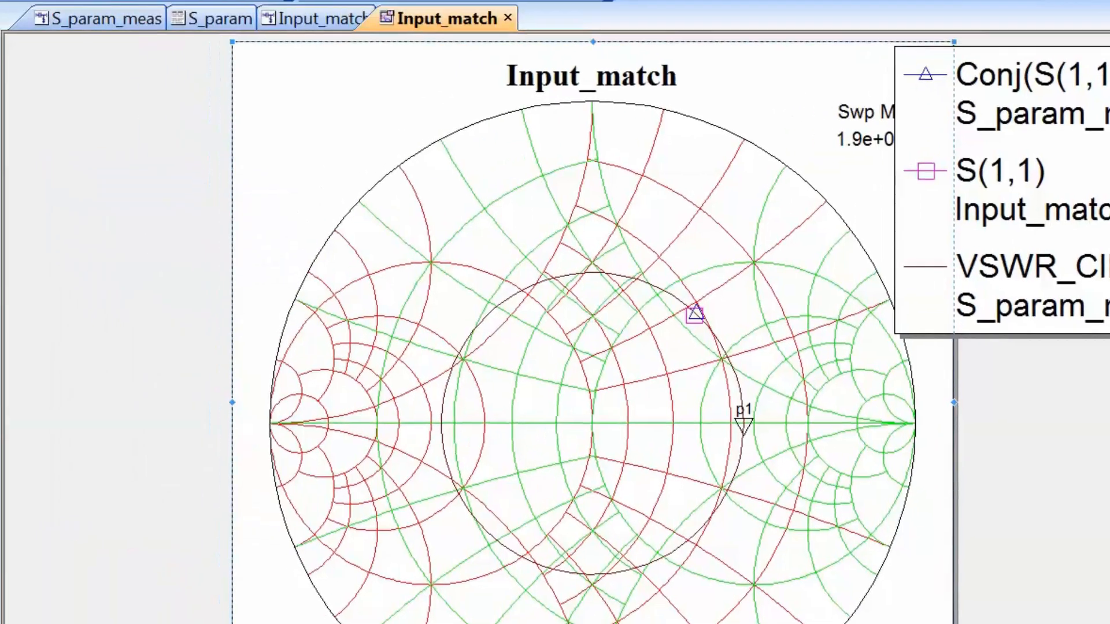
Step: Flip the entire Input_match schematic horizontally, with the resistor at the left end and the port at the right end
key(ctrl+Tab)
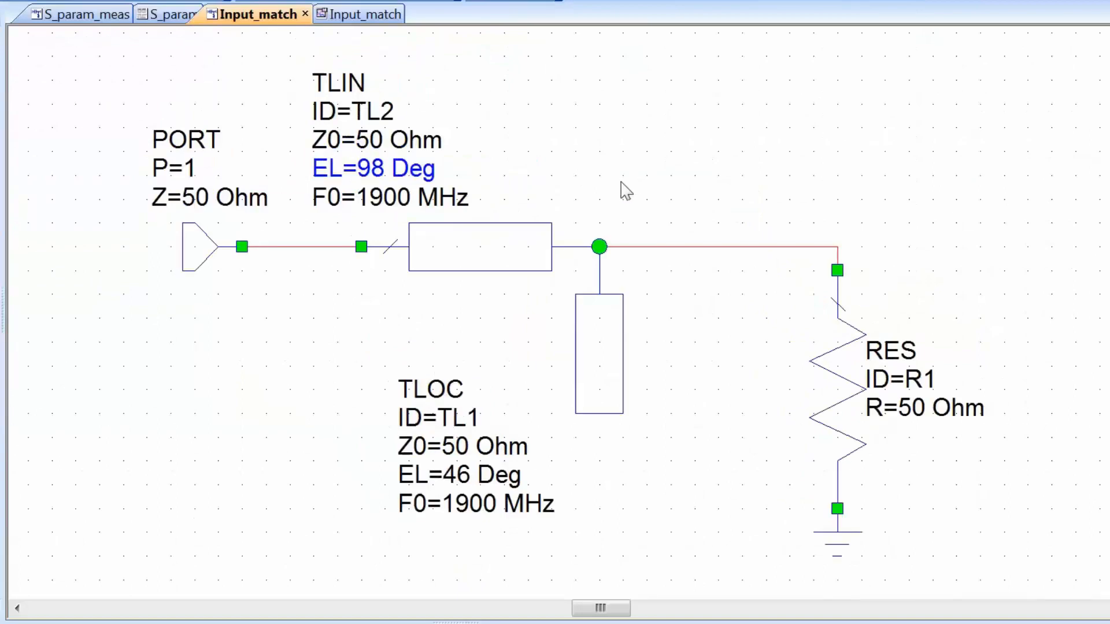
key(ctrl+a)
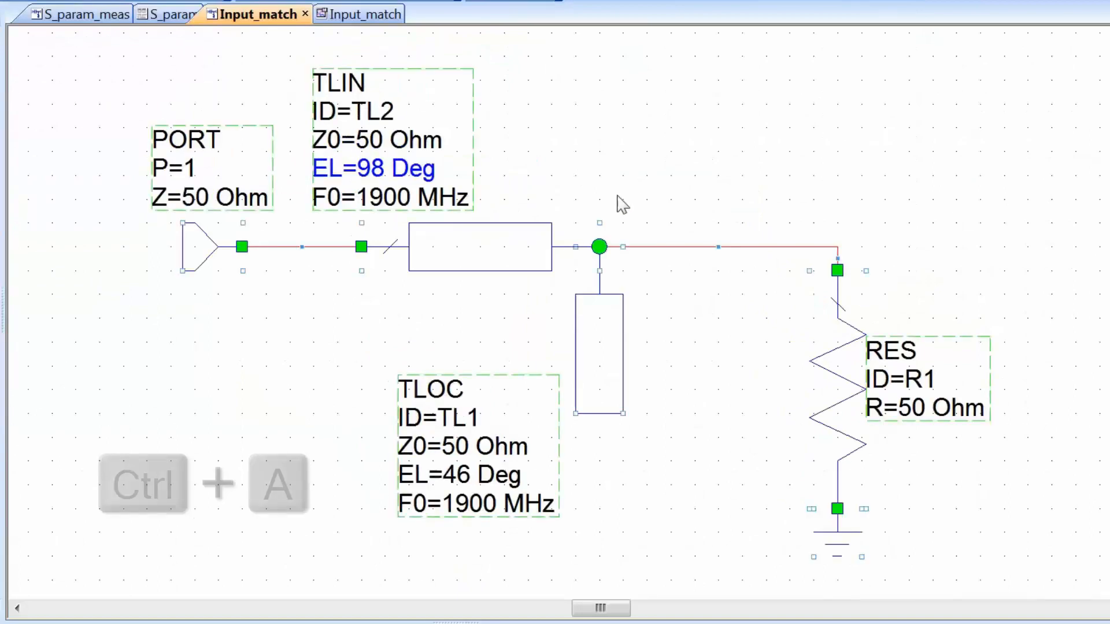
right_click(509, 247)
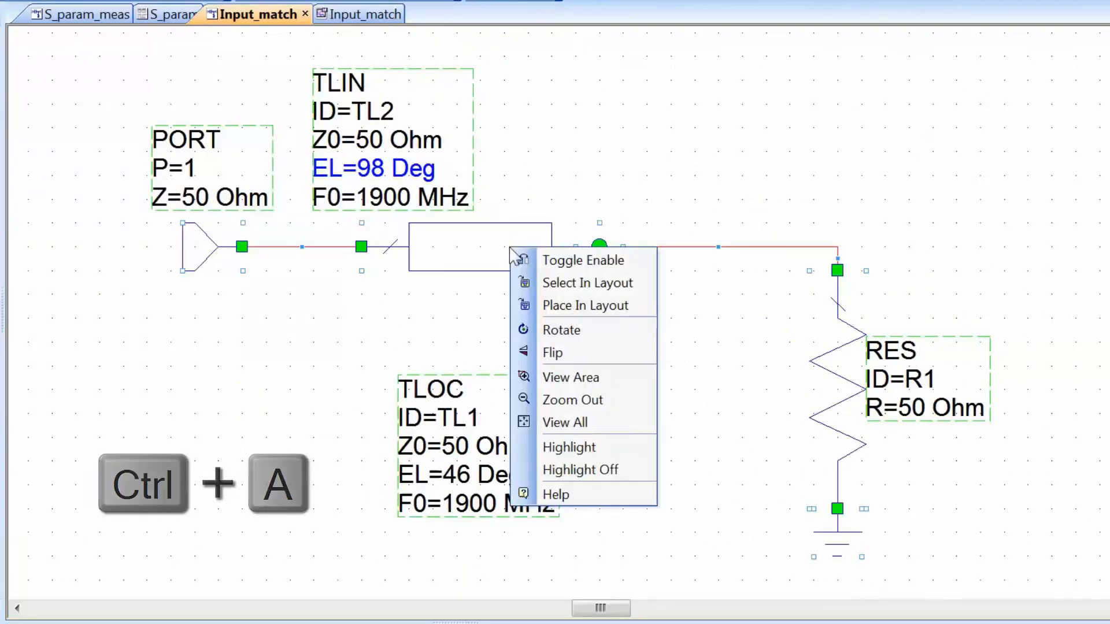
click(555, 354)
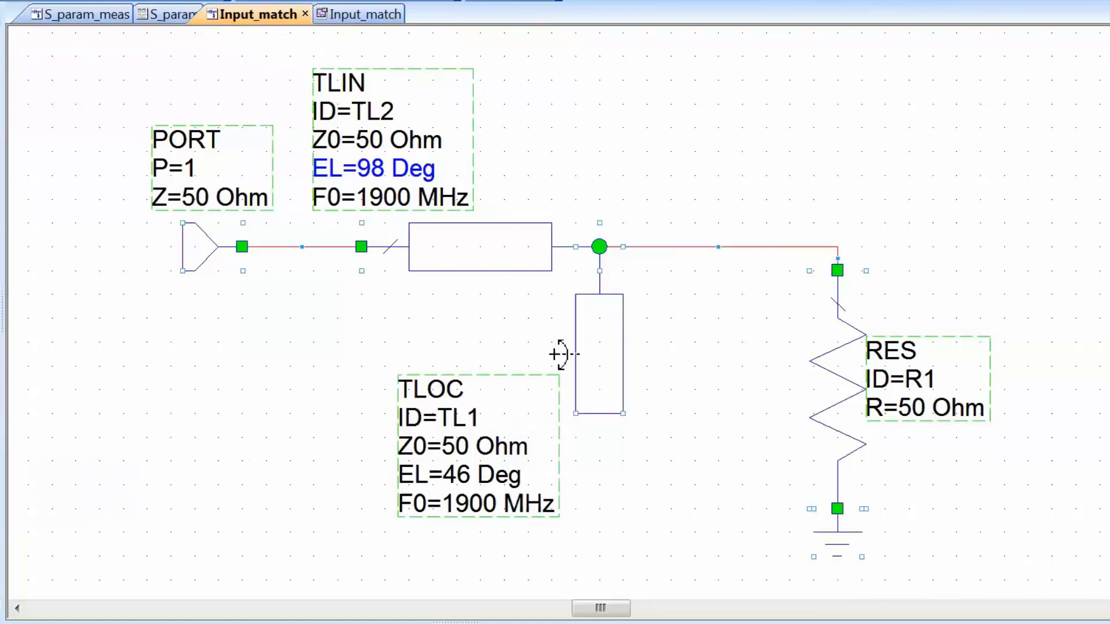
drag(505, 57, 507, 418)
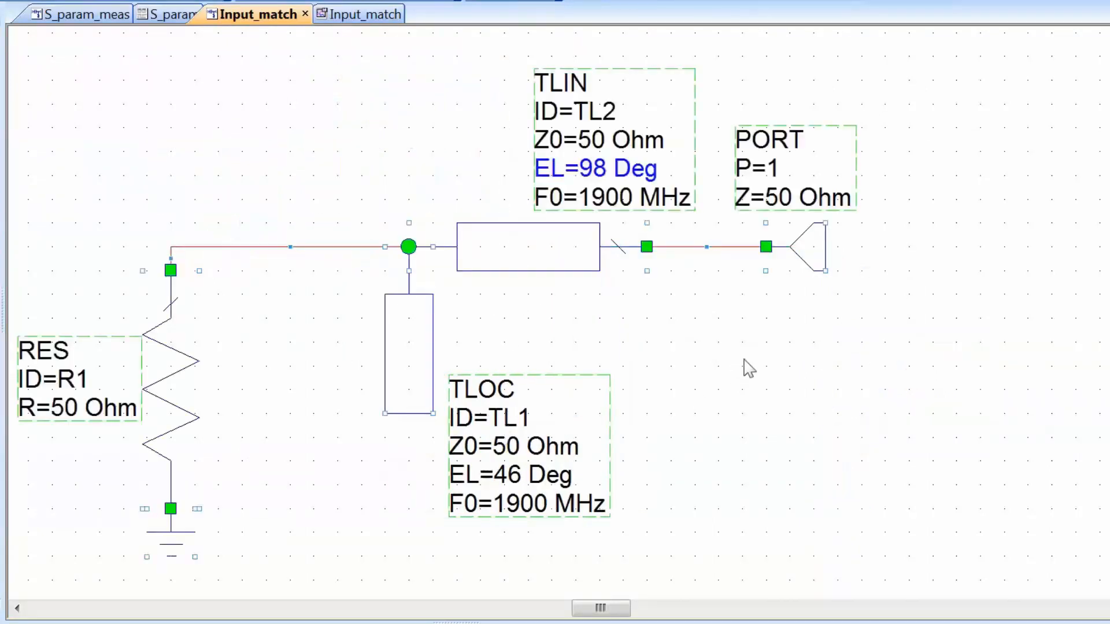
Step: Fit the Input_match schematic in view and duplicate the S_param_meas schematic in the project
key(Home)
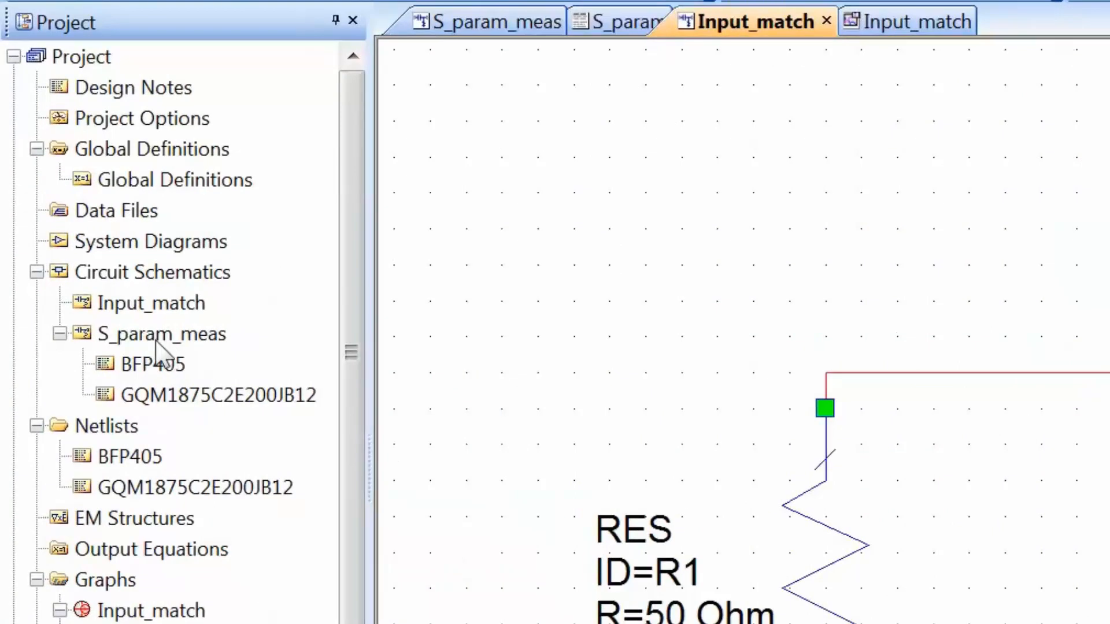
click(156, 341)
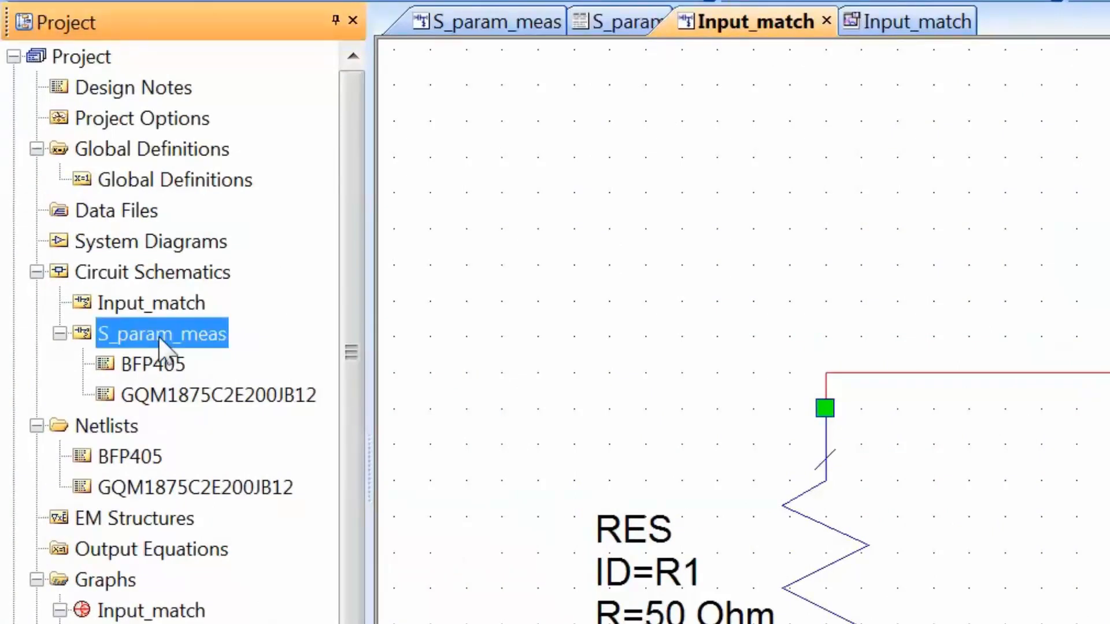
right_click(149, 338)
click(283, 466)
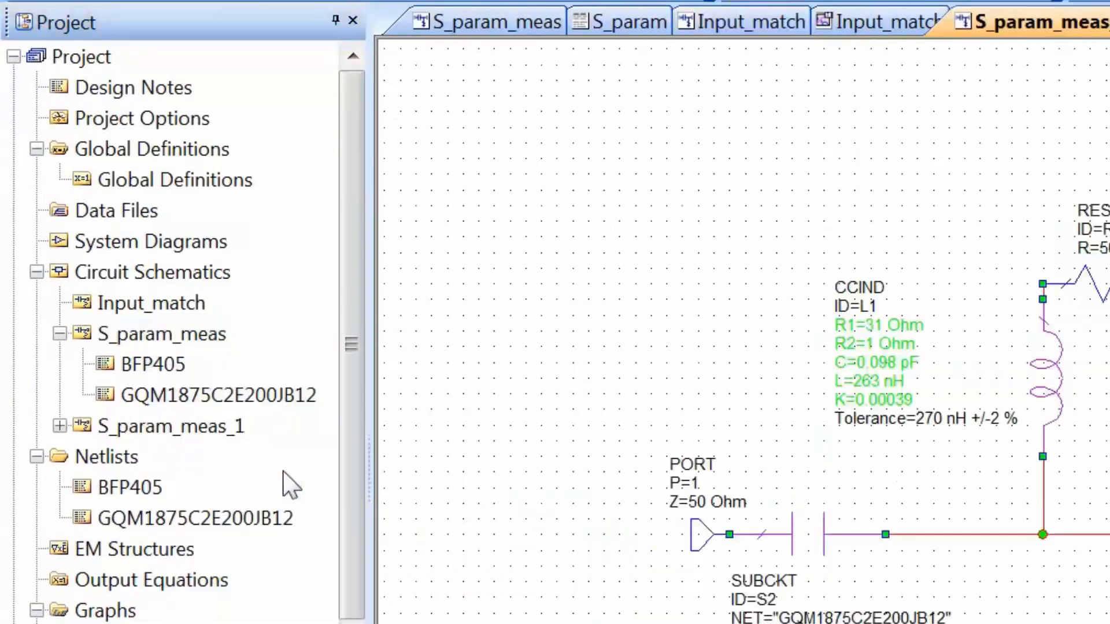
Step: Rename the duplicated schematic S_param_meas_1 as S_param_matched
click(199, 432)
right_click(198, 434)
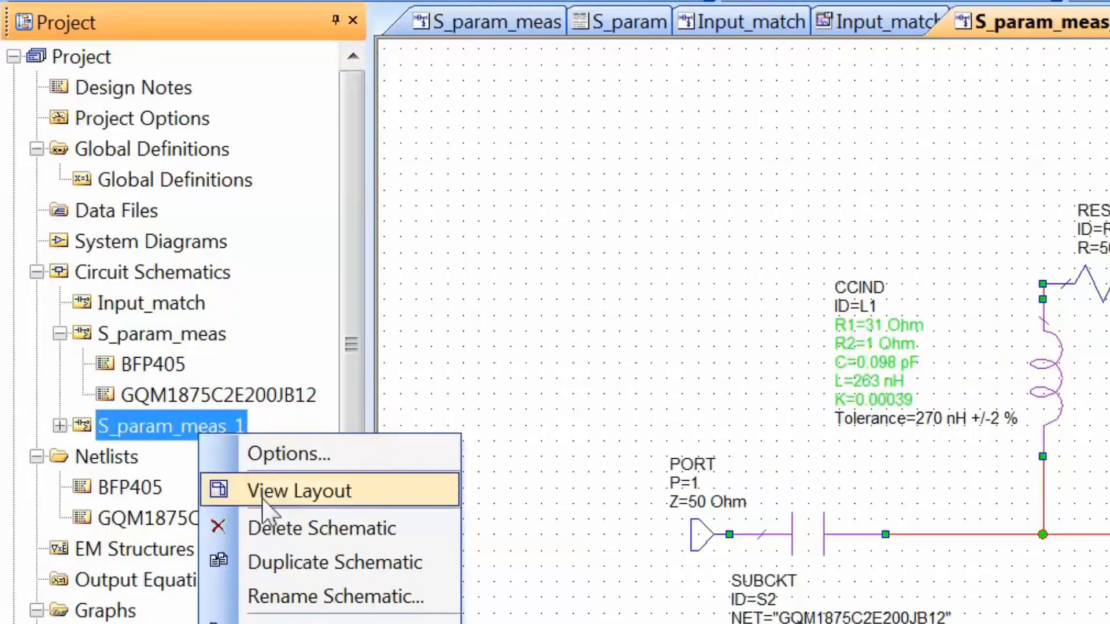
click(287, 601)
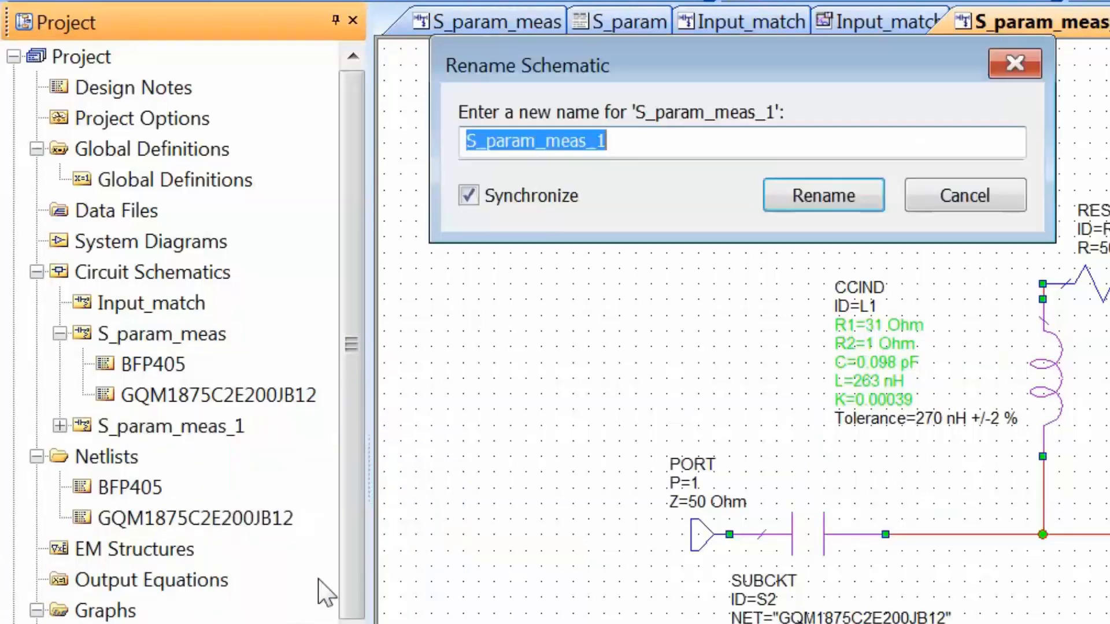
click(620, 144)
drag(621, 144, 548, 144)
text(ma)
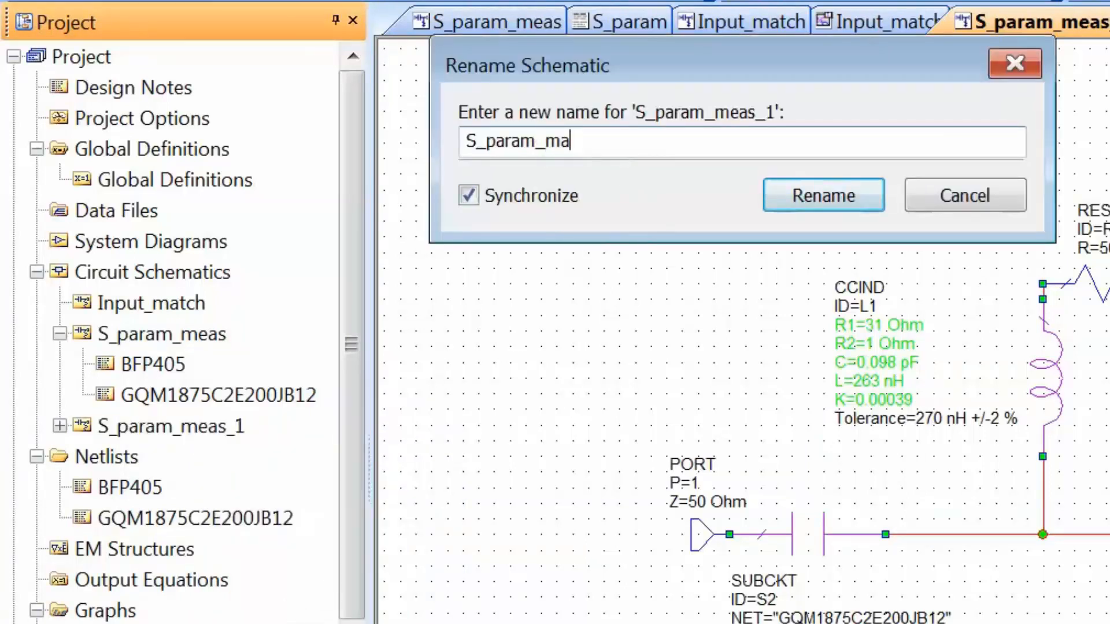
text(tched)
key(Return)
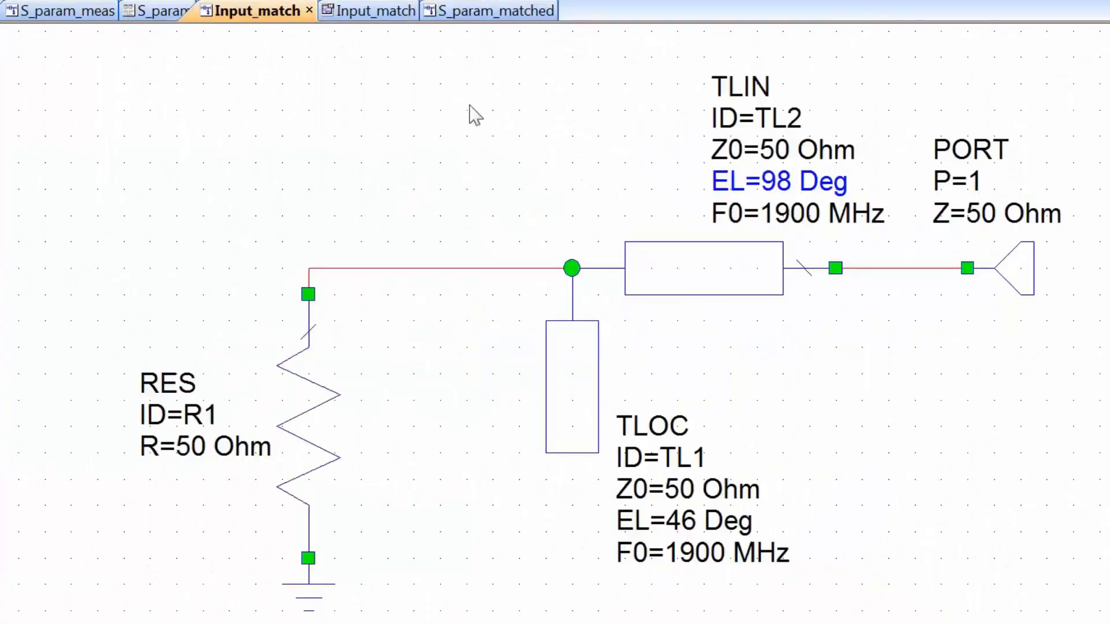
Step: Copy the TLIN line and TLOC stub from the Input_match schematic and switch to the S_param_matched schematic
drag(470, 105, 867, 613)
key(ctrl+c)
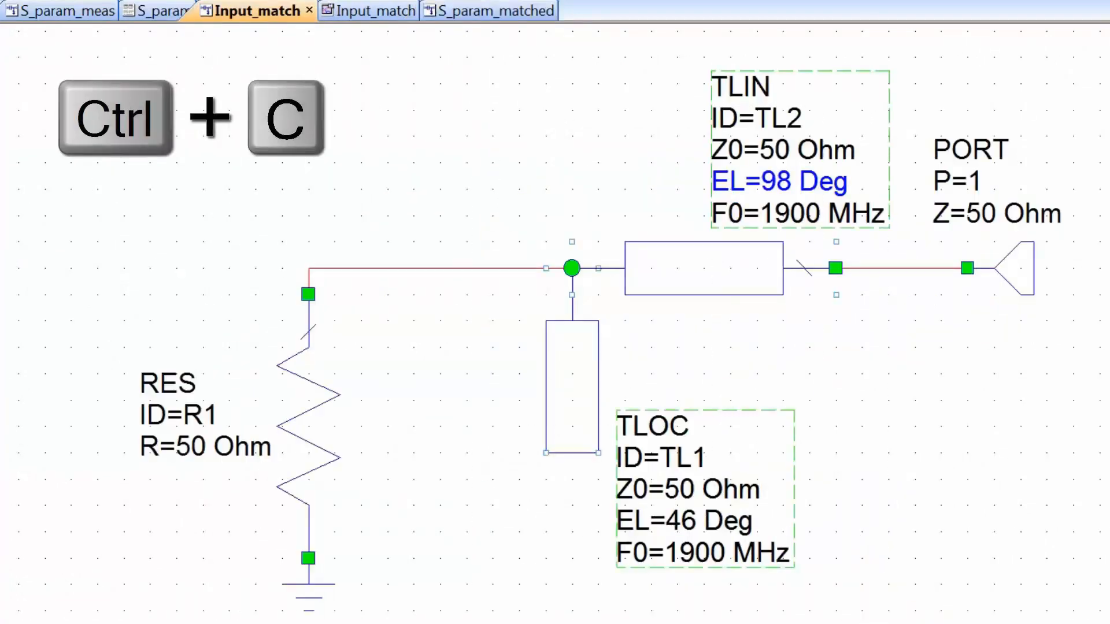
key(ctrl+Tab)
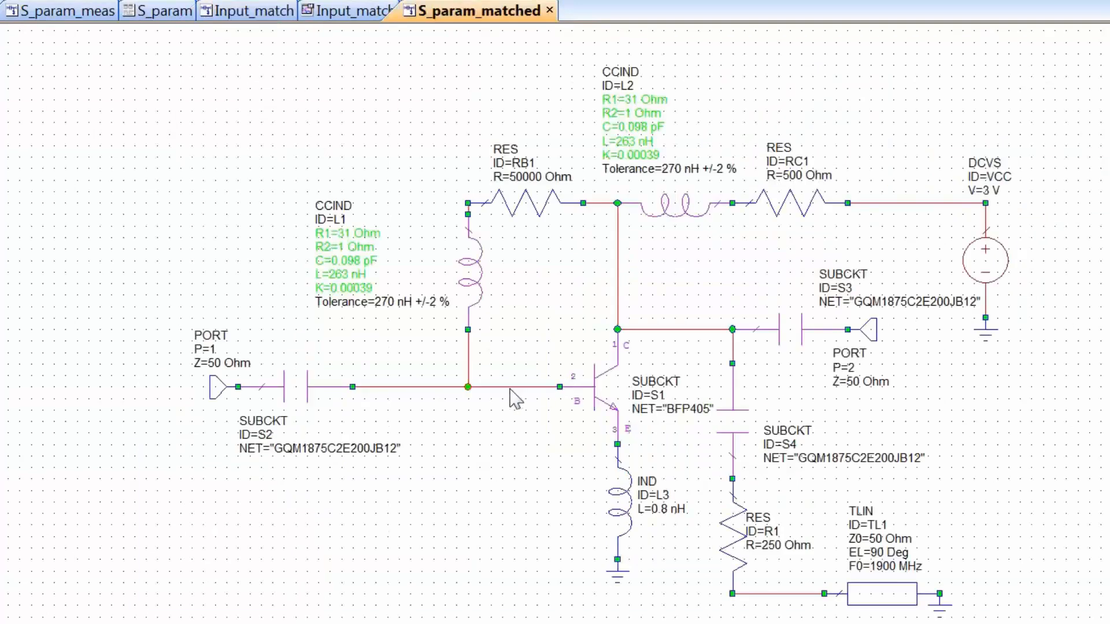
Step: Replace the wires joining input capacitor S2, inductor L1 and the BFP405 base with the copied TLIN line and TLOC stub
click(493, 387)
key(Delete)
click(466, 366)
key(Delete)
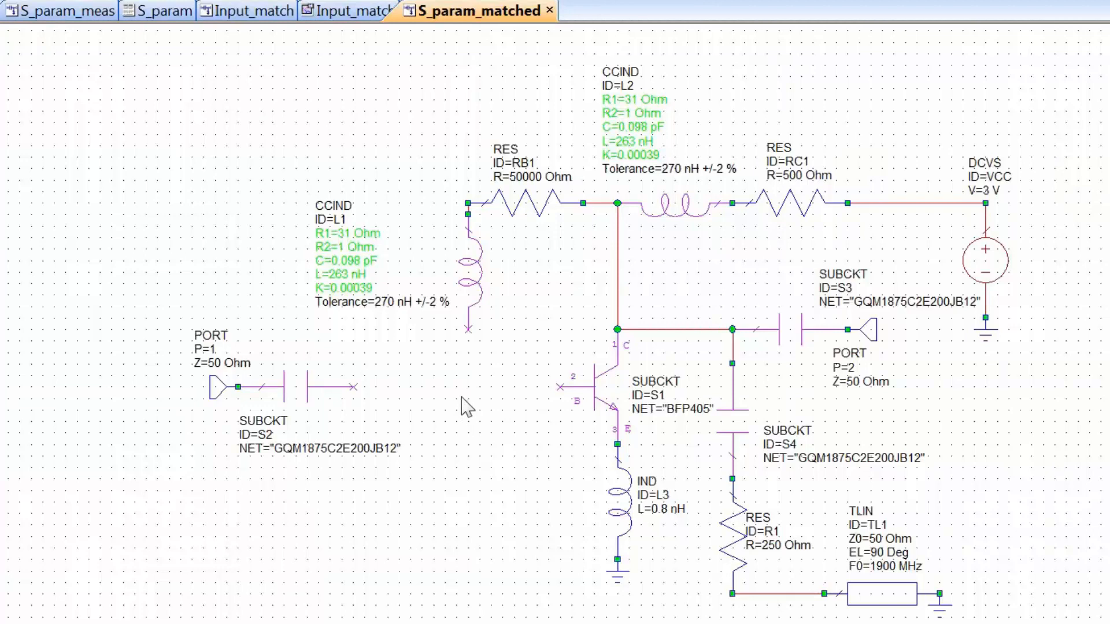
key(ctrl+v)
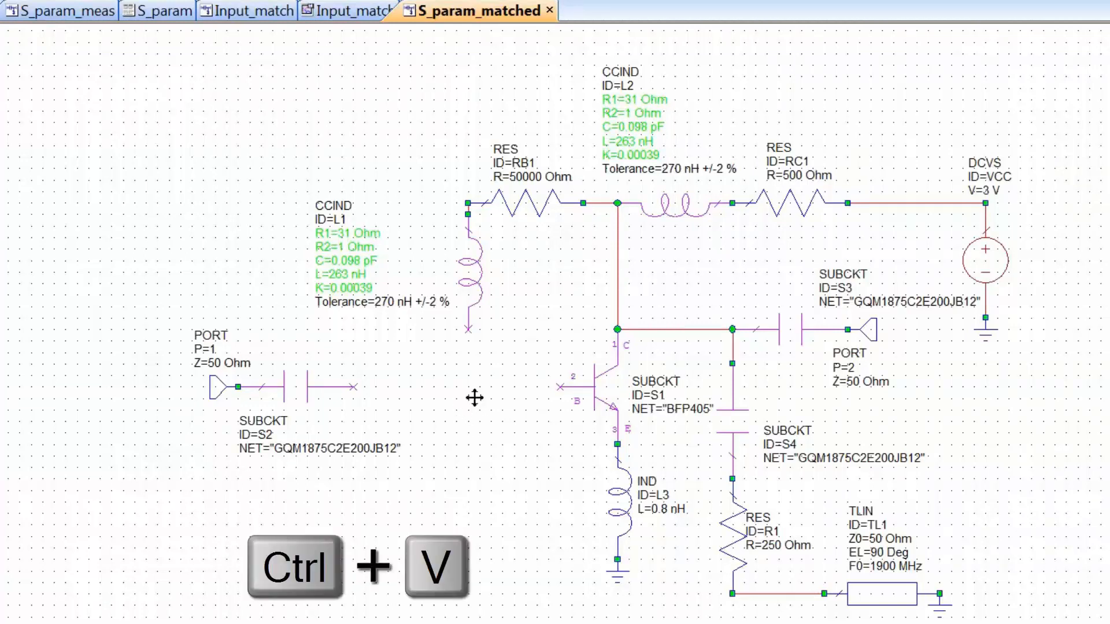
click(501, 412)
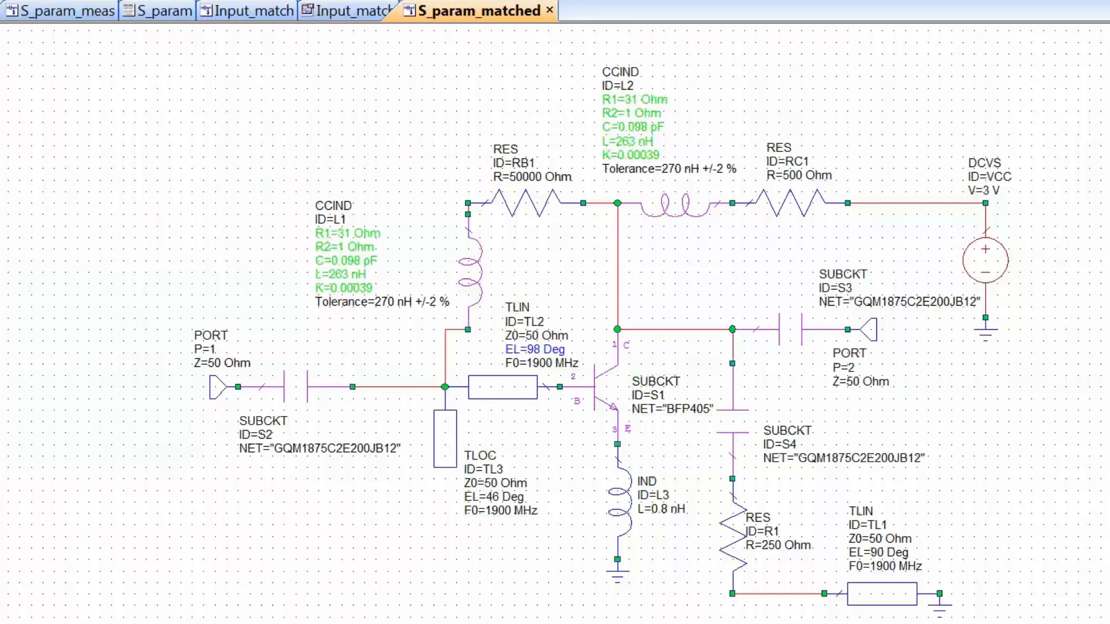
Step: Create a new tabular graph named S_param_matched
right_click(109, 350)
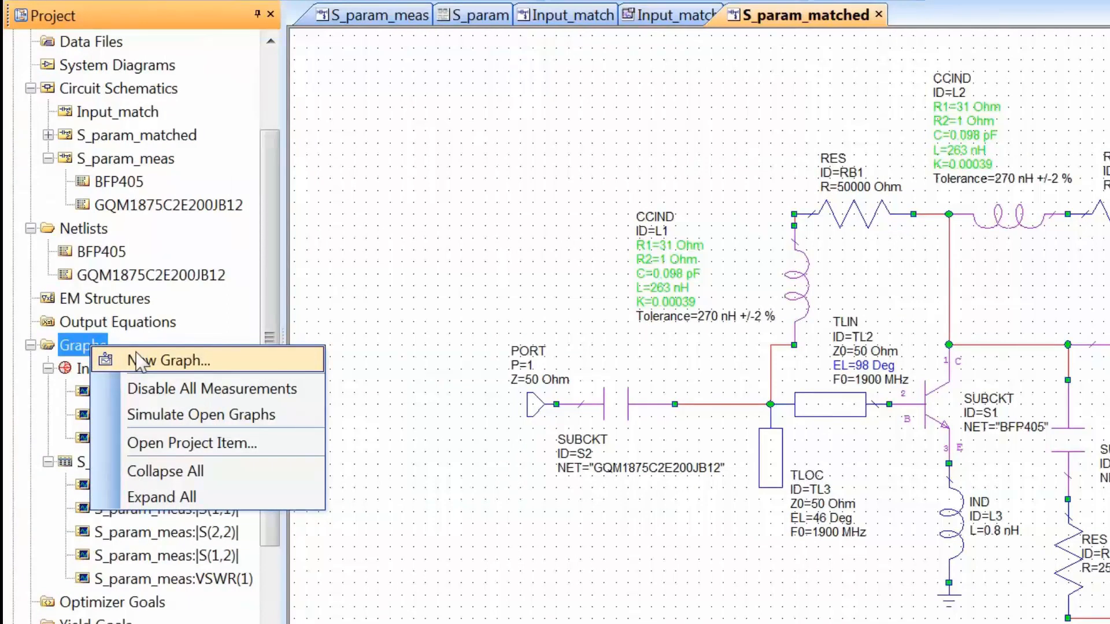
click(139, 361)
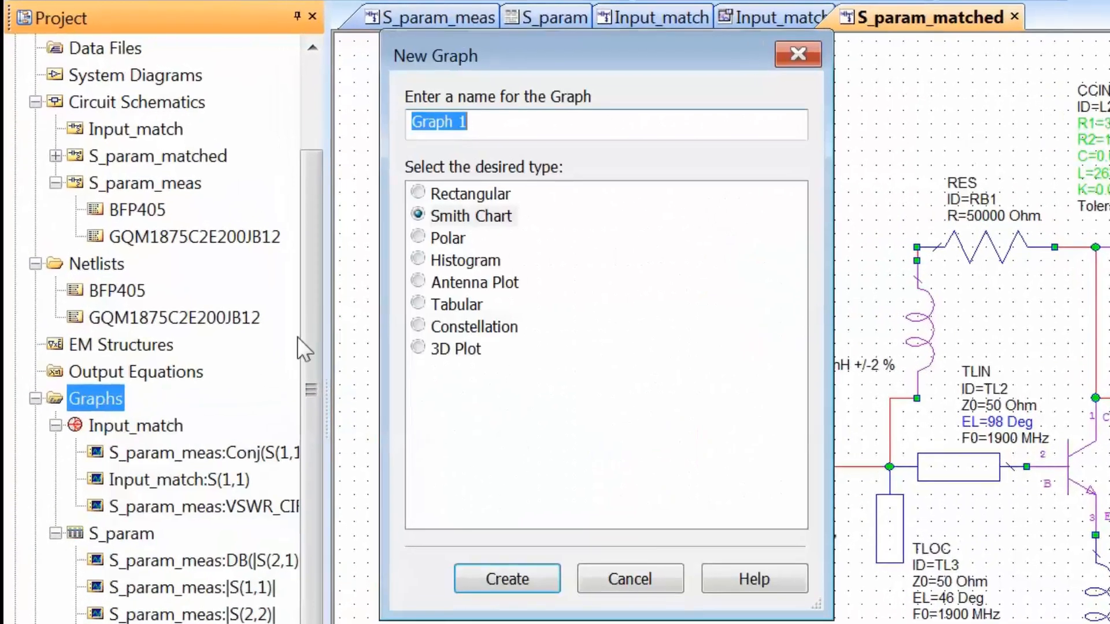
click(418, 302)
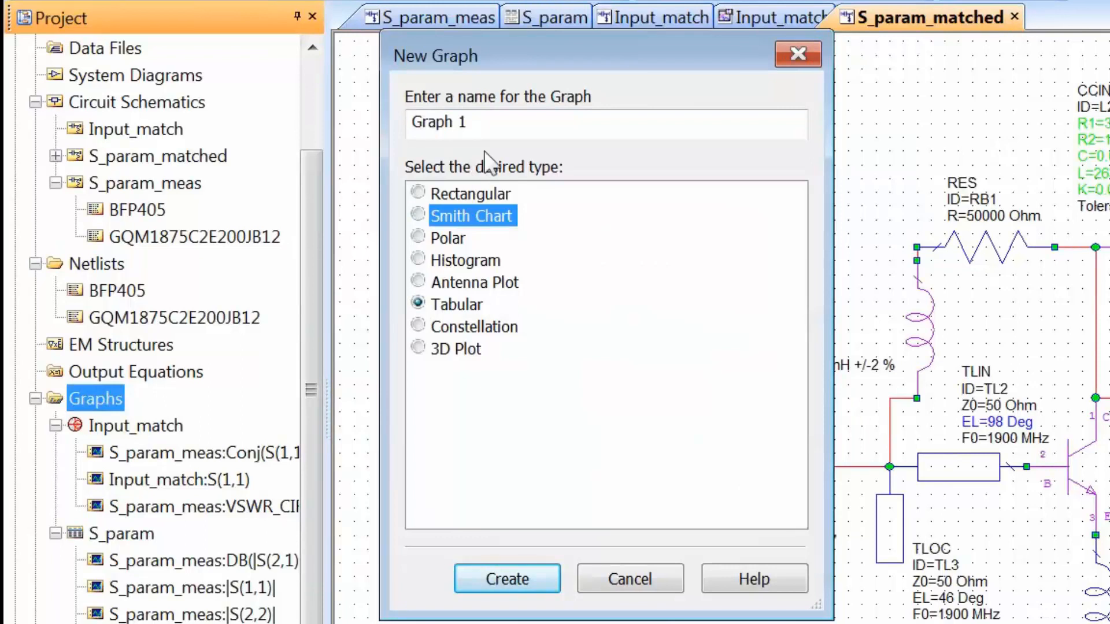
click(493, 121)
drag(493, 122, 332, 158)
text(S_p)
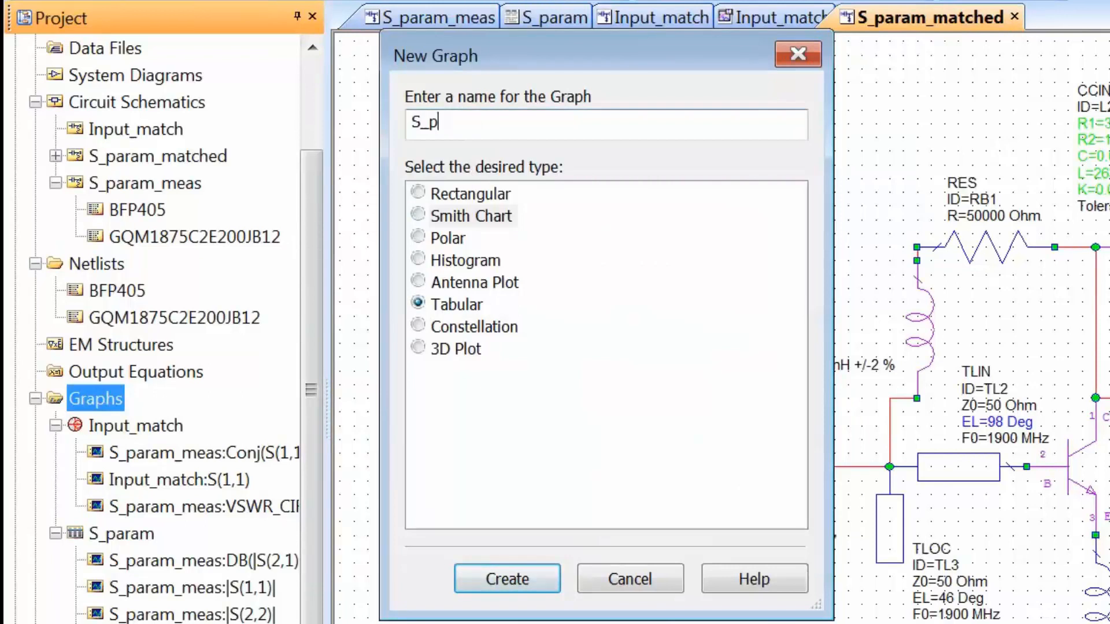
text(aram_mat)
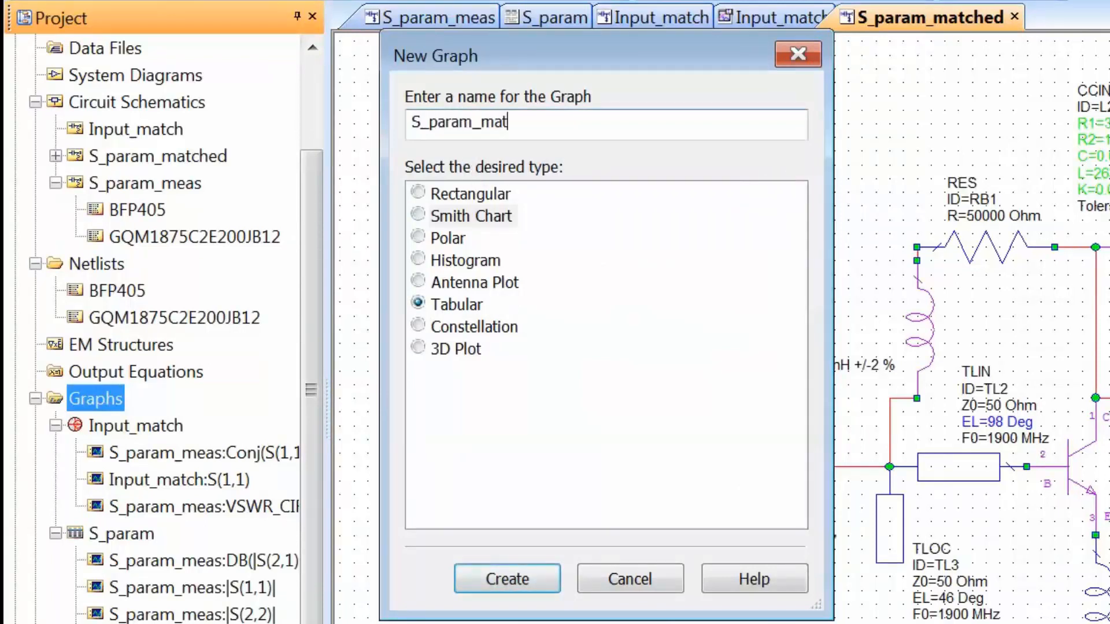
text(ched)
key(Return)
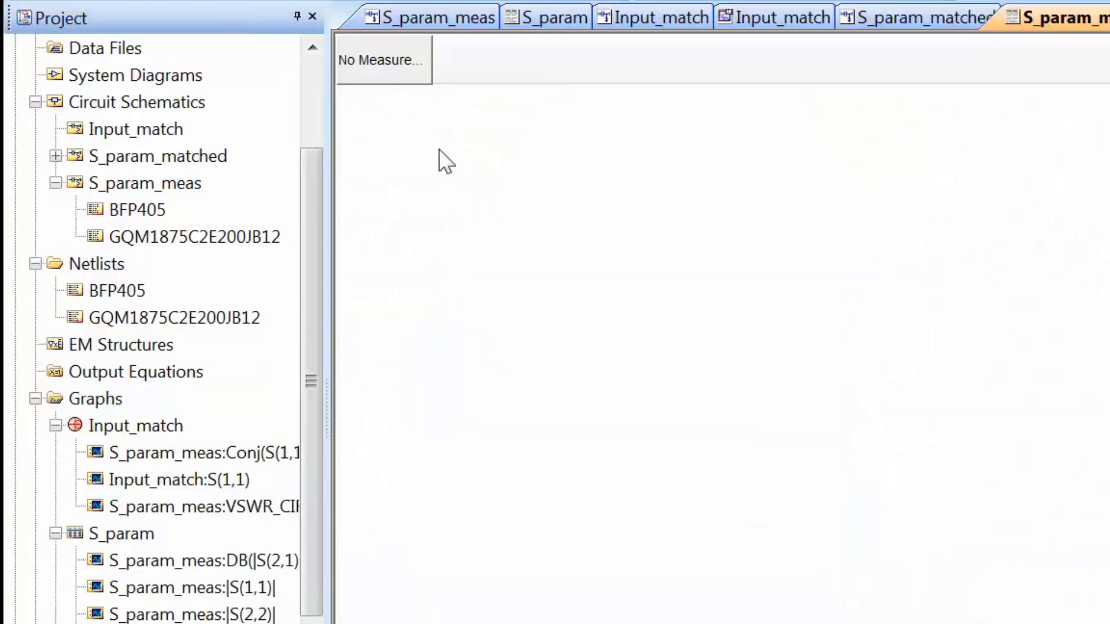
Step: Add the S(2,1) magnitude in dB, with S_param_matched as data source, to the S_param_matched table
right_click(472, 131)
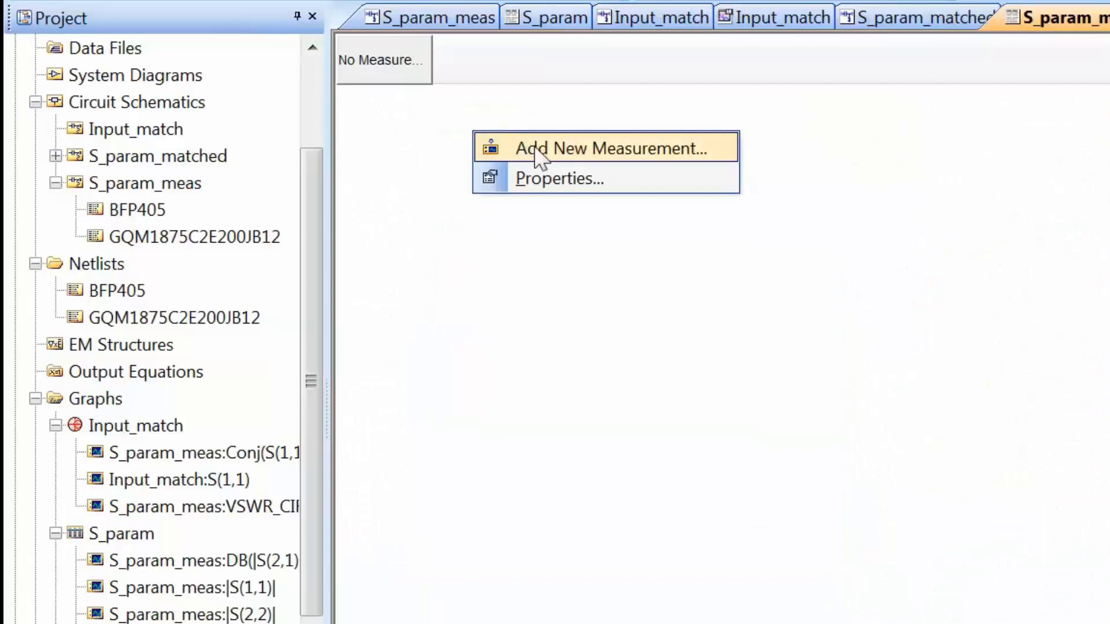
click(536, 148)
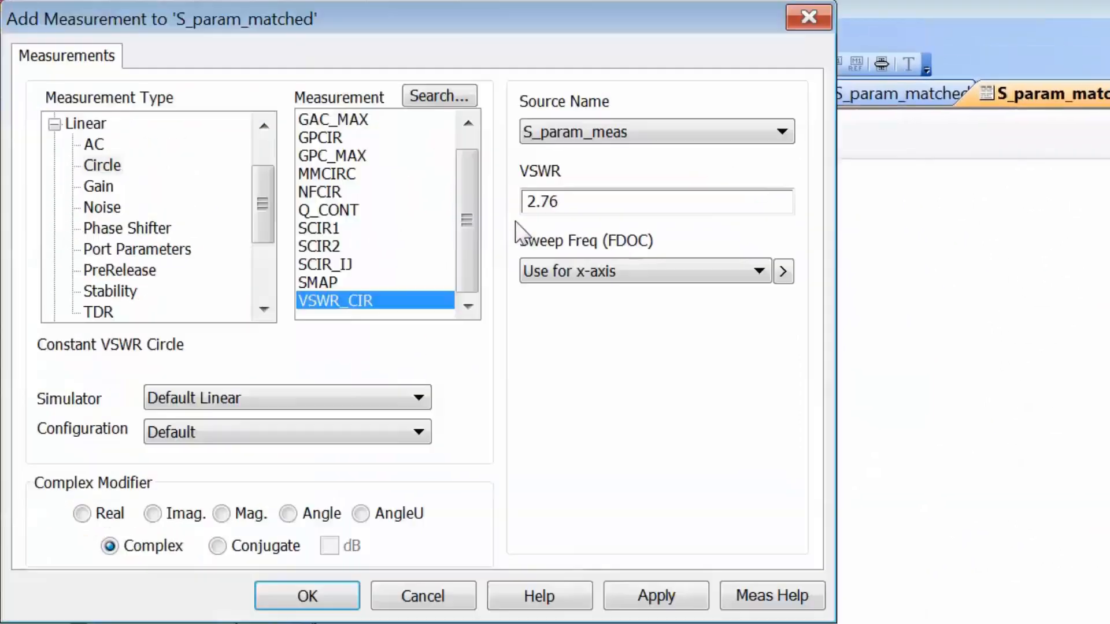
click(681, 132)
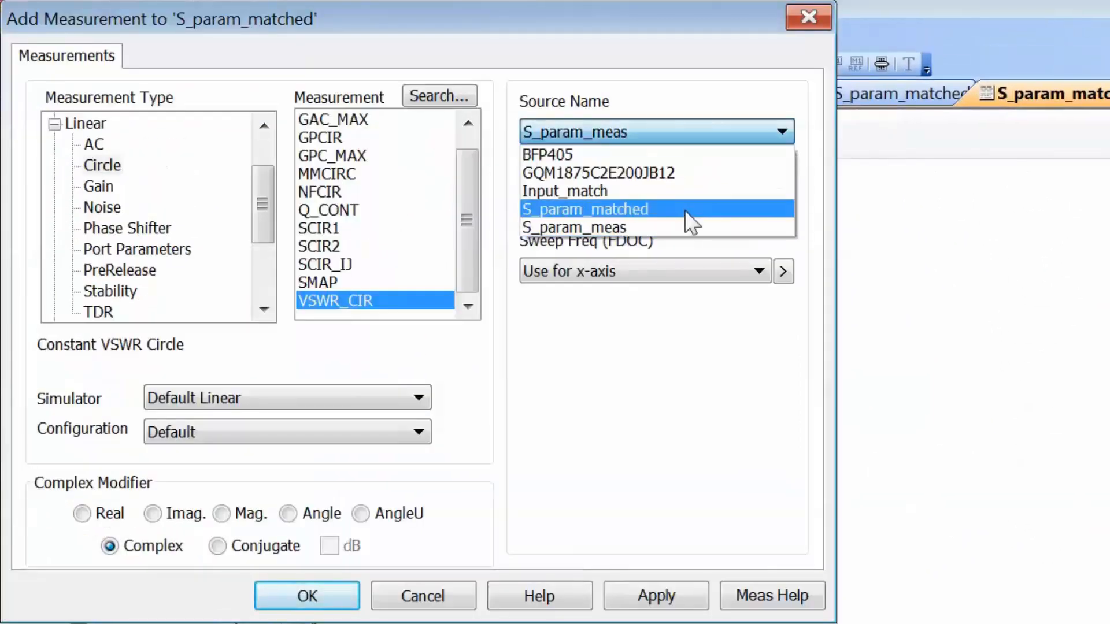
click(684, 212)
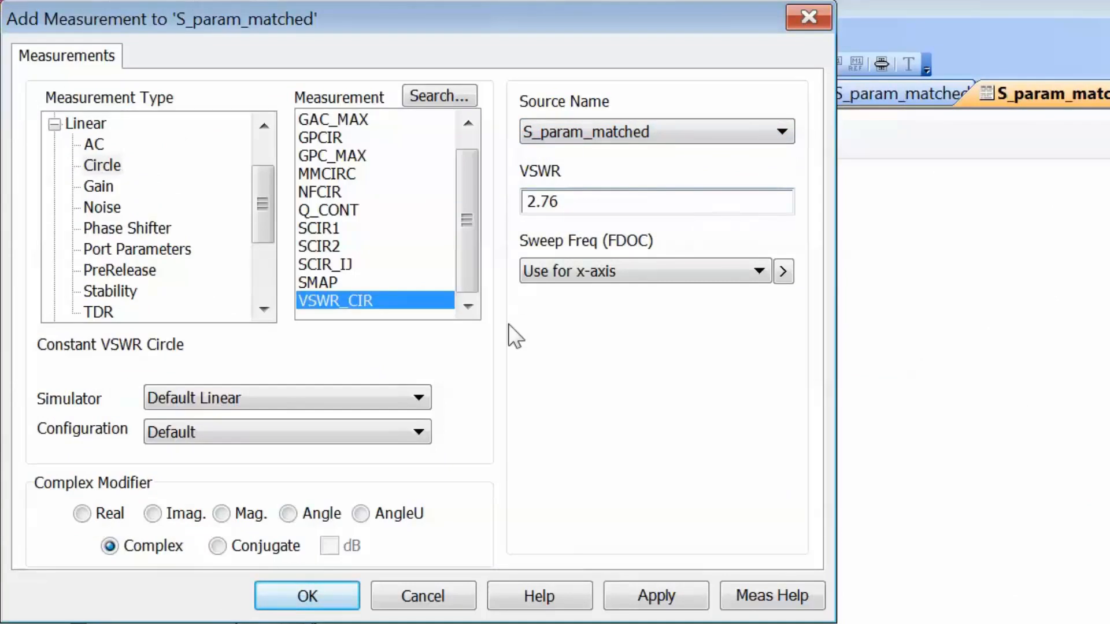
click(136, 253)
click(311, 169)
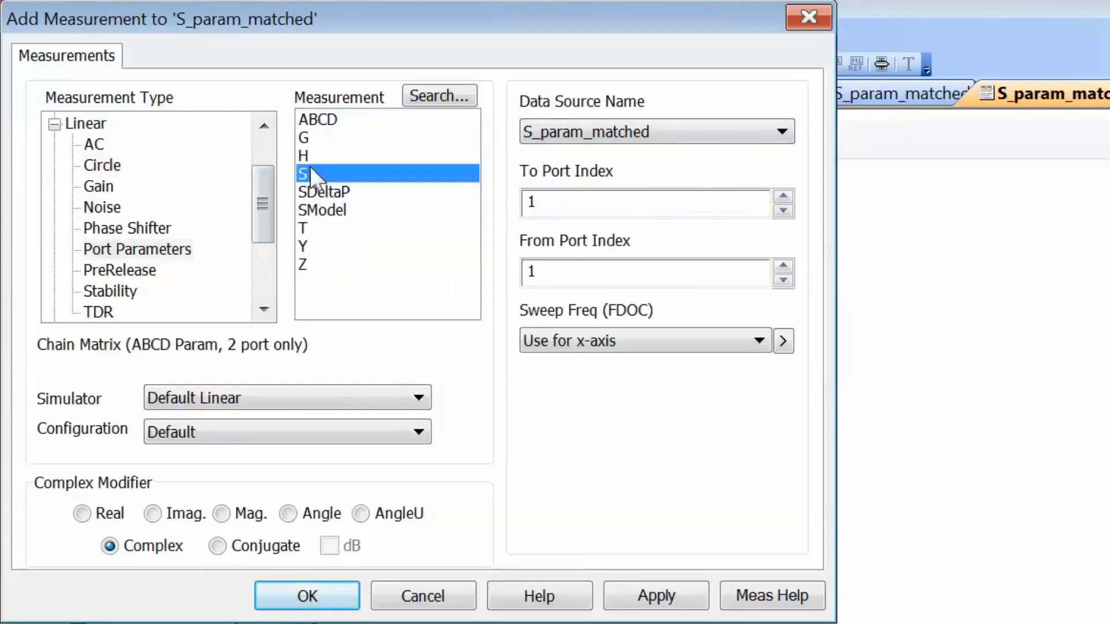
click(782, 196)
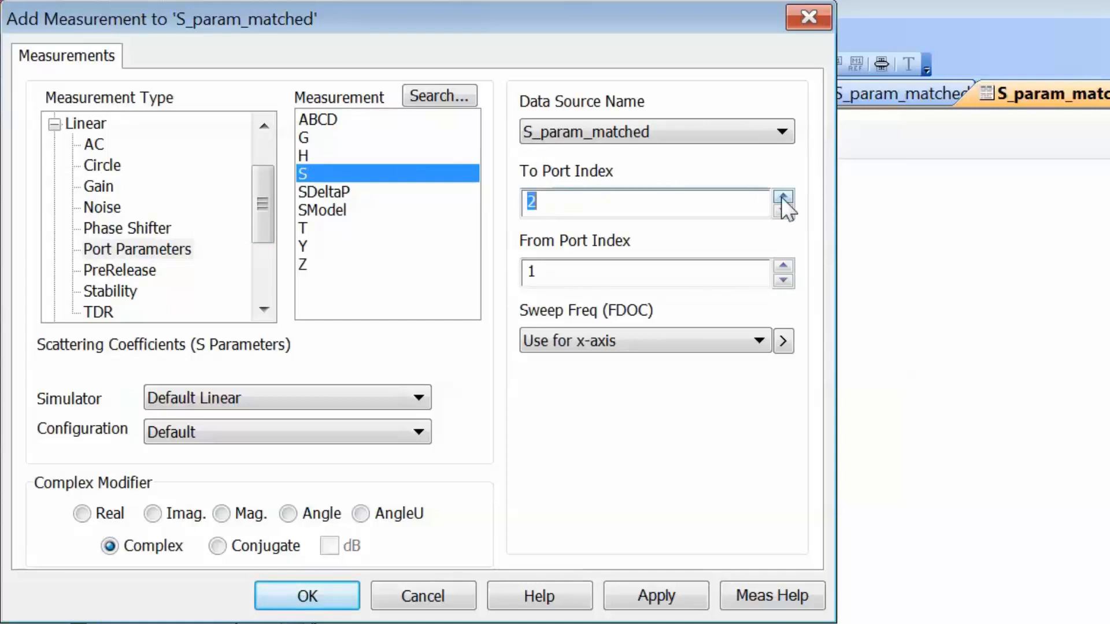
click(221, 514)
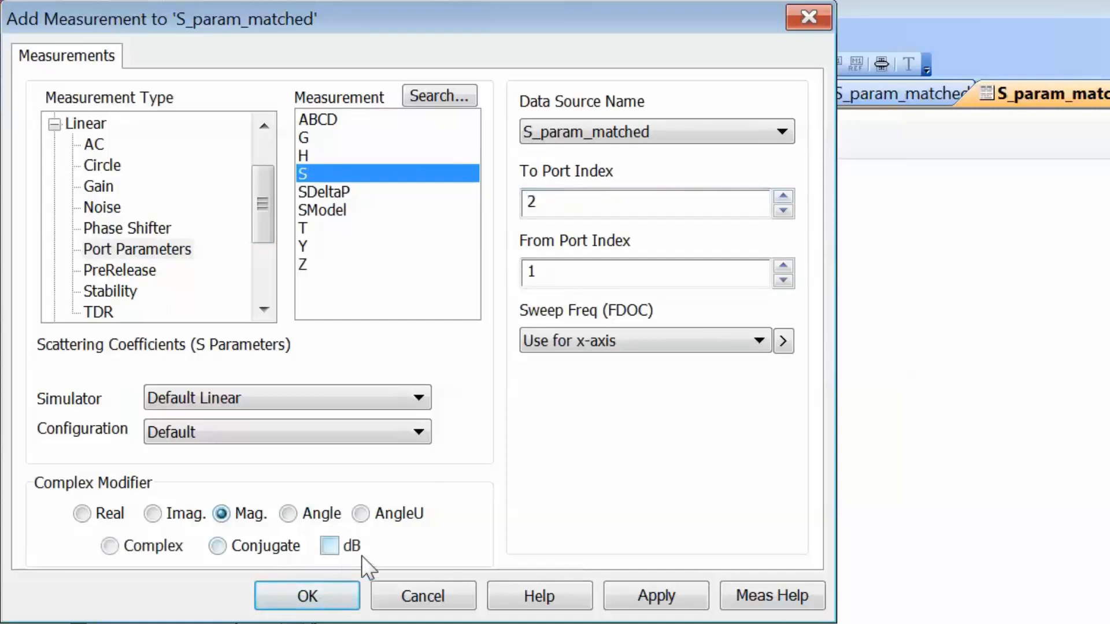
click(330, 545)
click(653, 589)
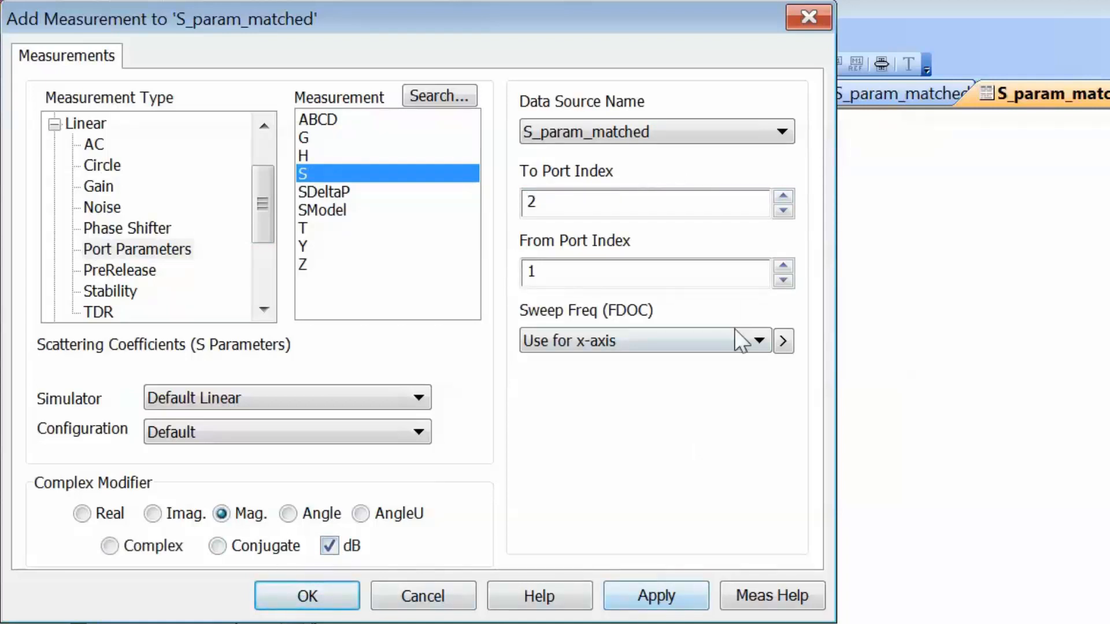
Step: Add the S(1,1), S(2,2) and S(1,2) magnitudes of S_param_matched to the table without dB scaling
click(783, 210)
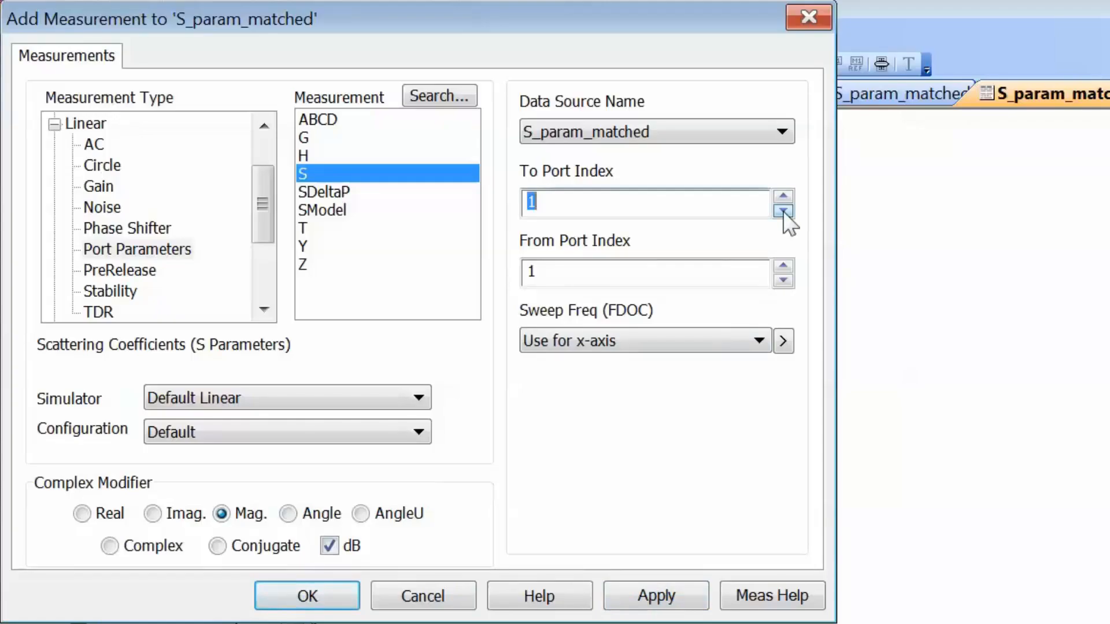
click(331, 547)
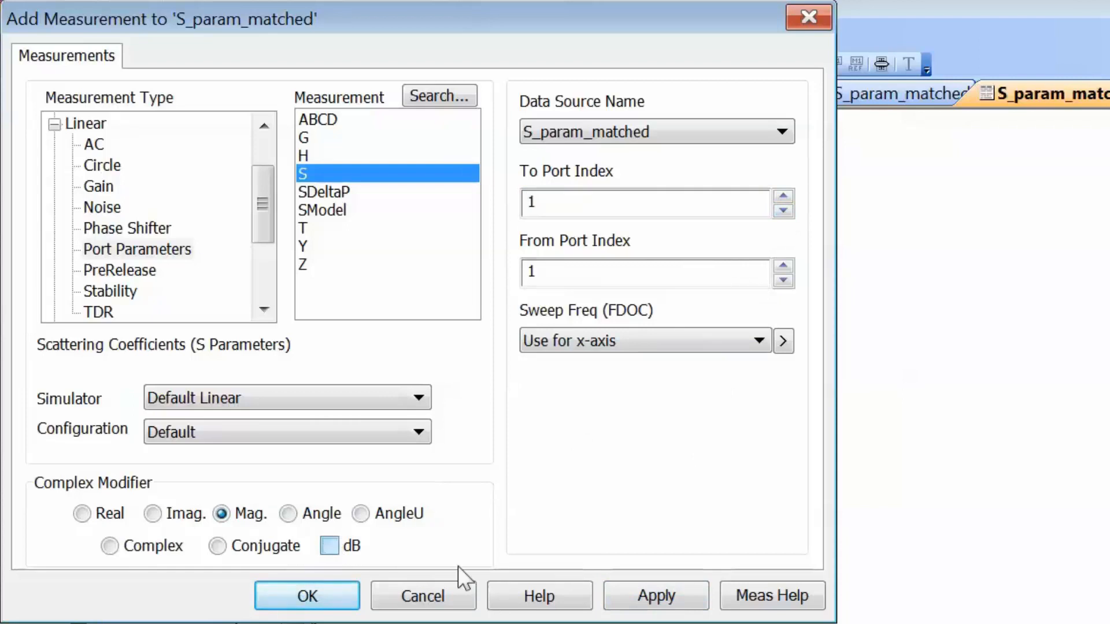
click(783, 197)
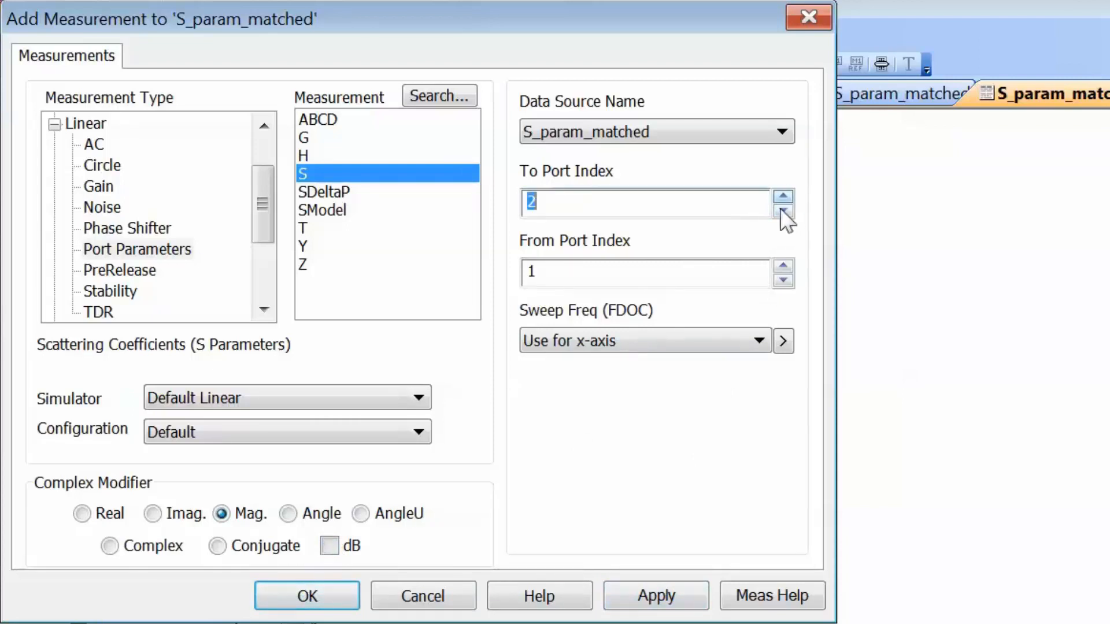
click(782, 266)
click(665, 594)
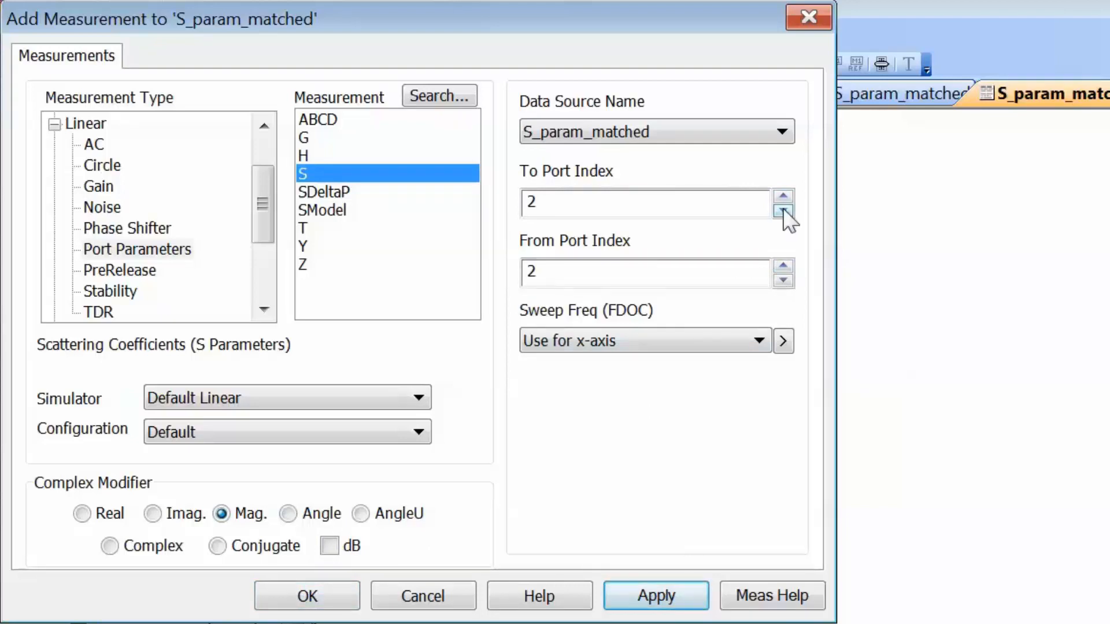
click(783, 210)
click(685, 592)
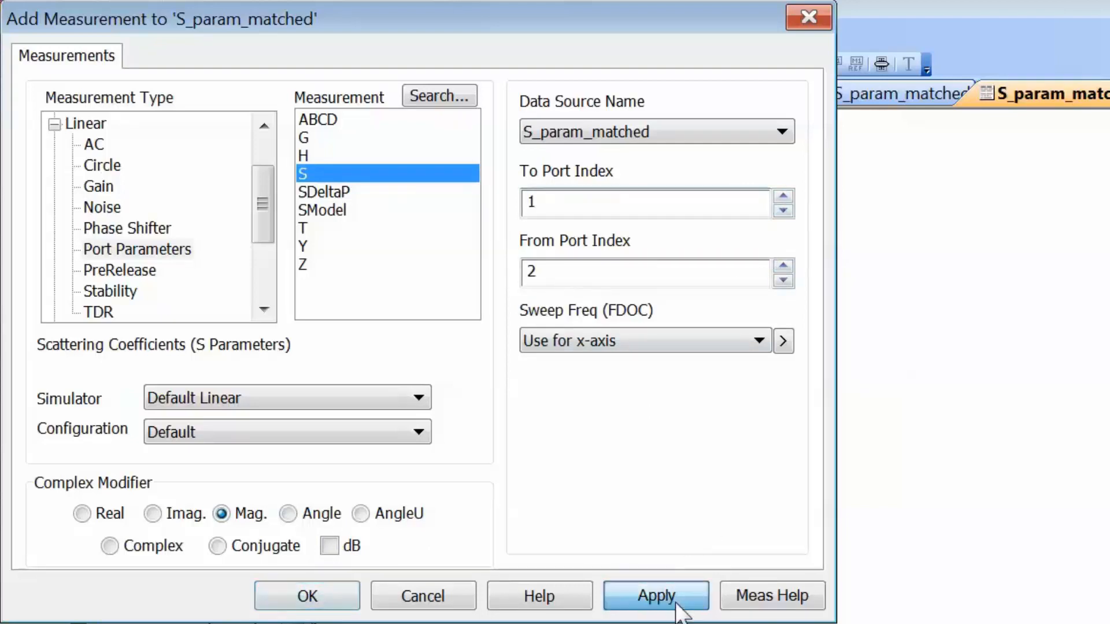
click(315, 598)
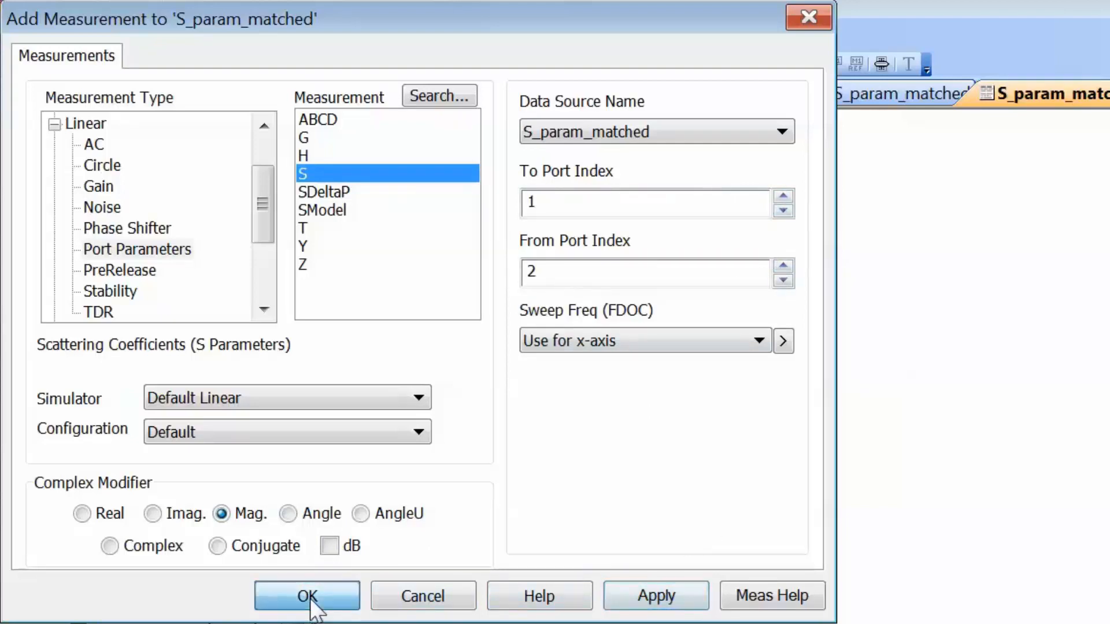
Step: Simulate the project to fill the S_param_matched table and close all open windows
click(399, 65)
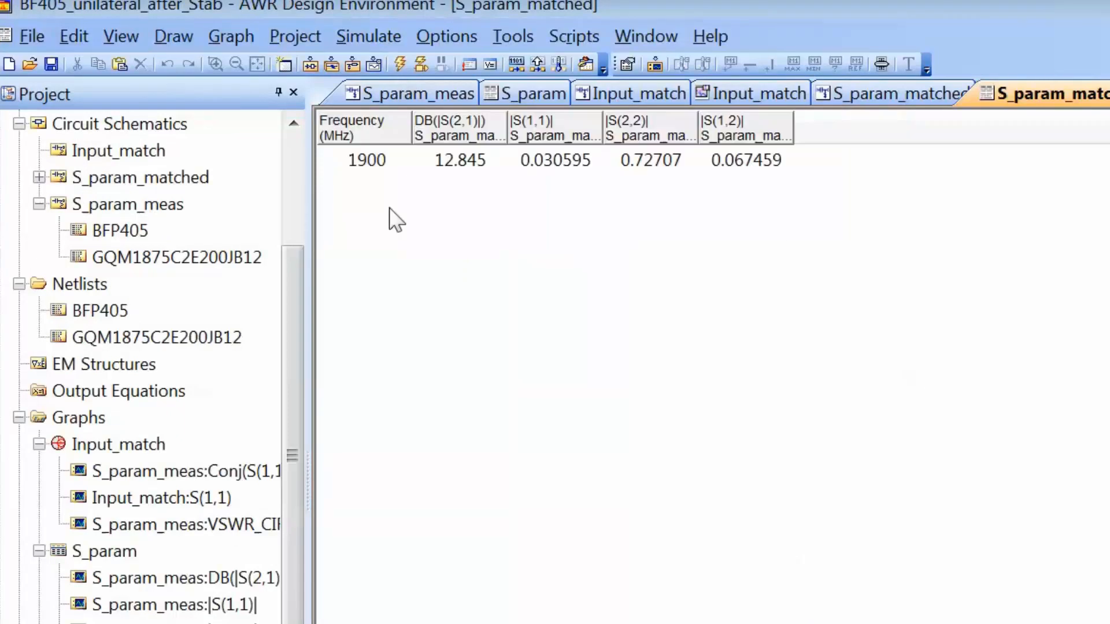
click(608, 27)
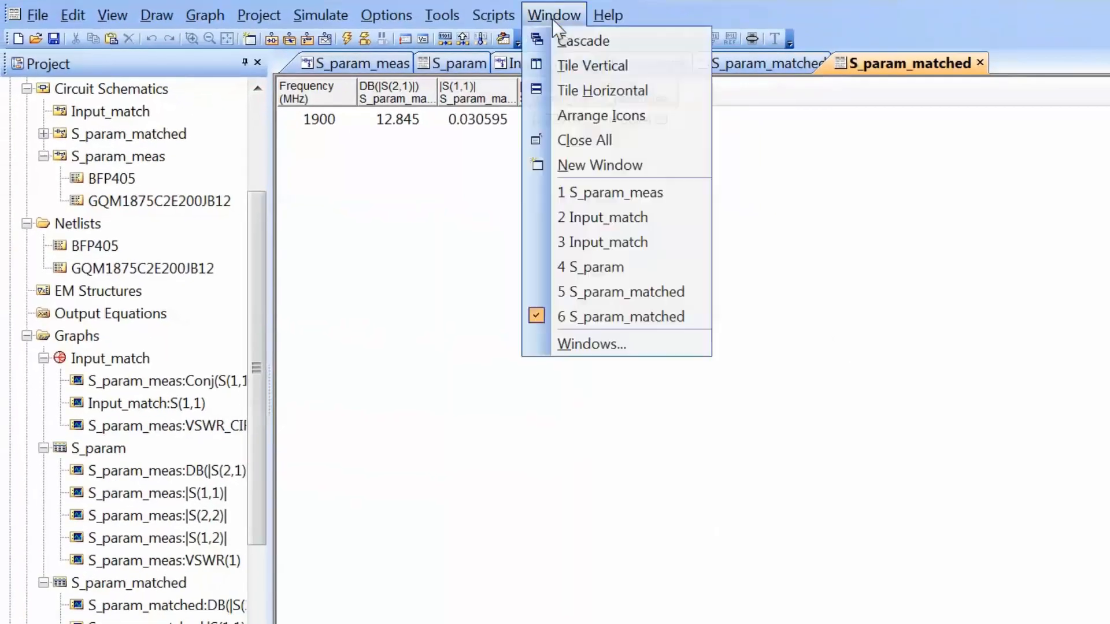
click(590, 144)
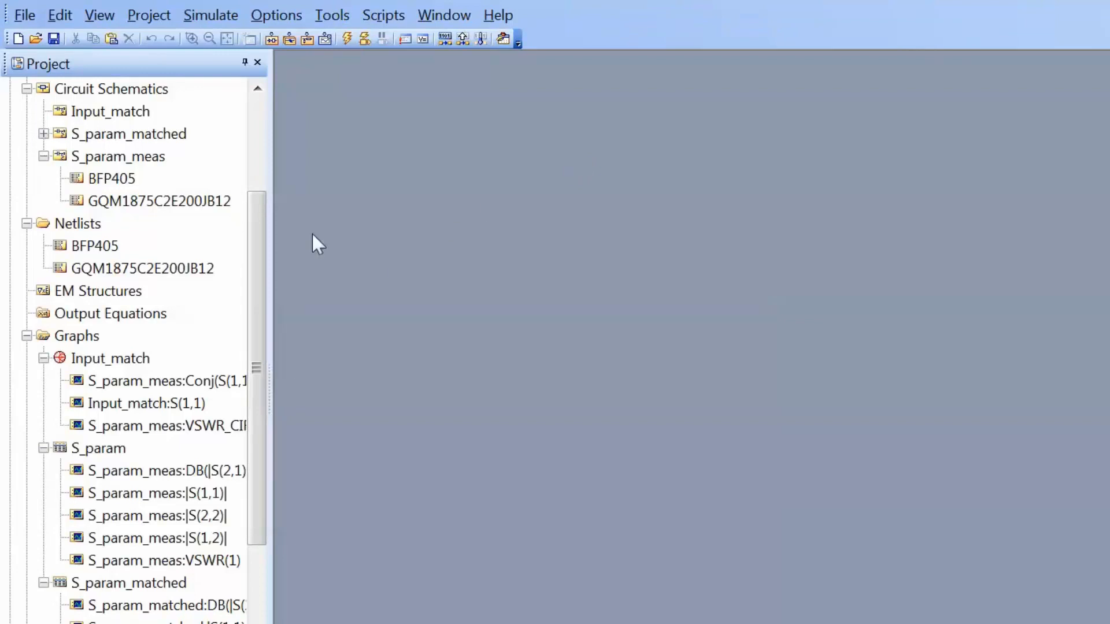
Step: Open the S_param and S_param_matched tables and tile them horizontally, closely stacked, to compare unmatched and matched S-parameters
double_click(107, 451)
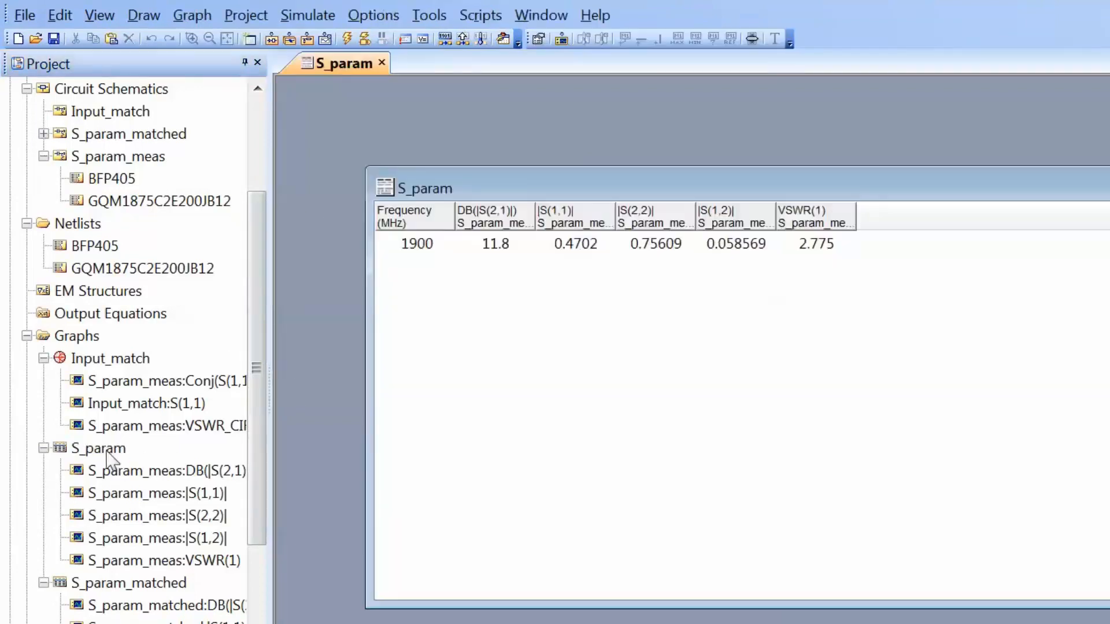
double_click(98, 583)
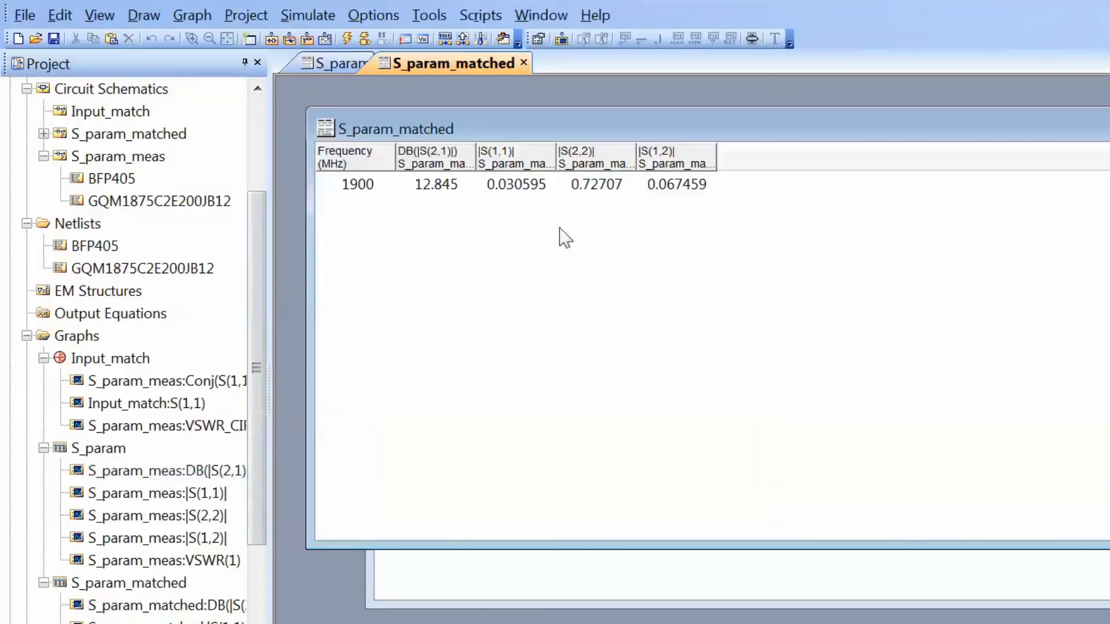
drag(657, 135, 704, 307)
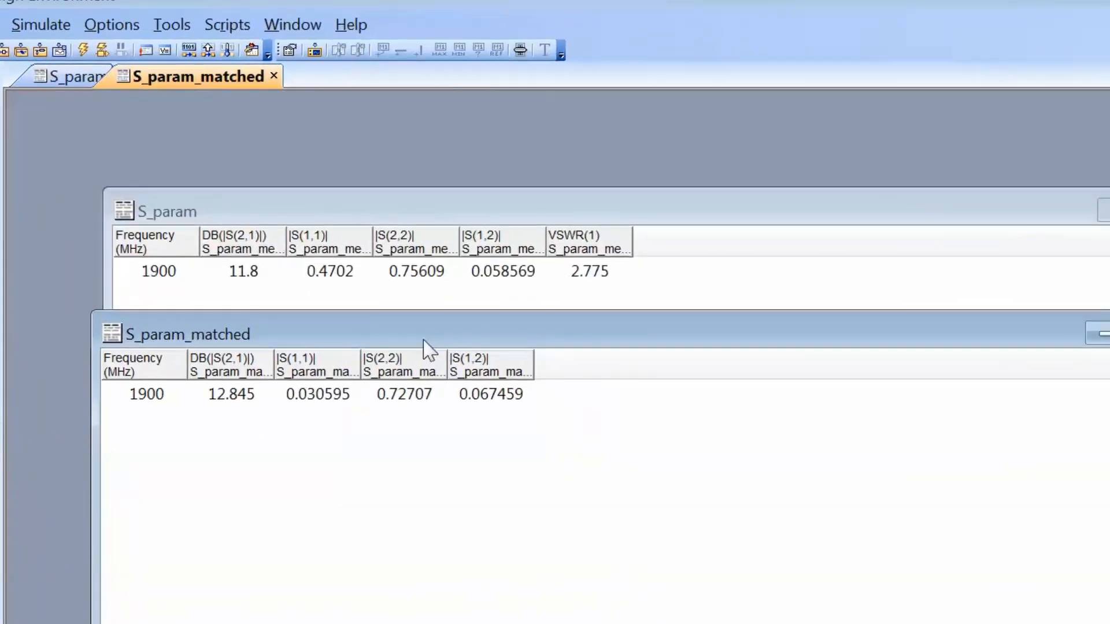
click(292, 24)
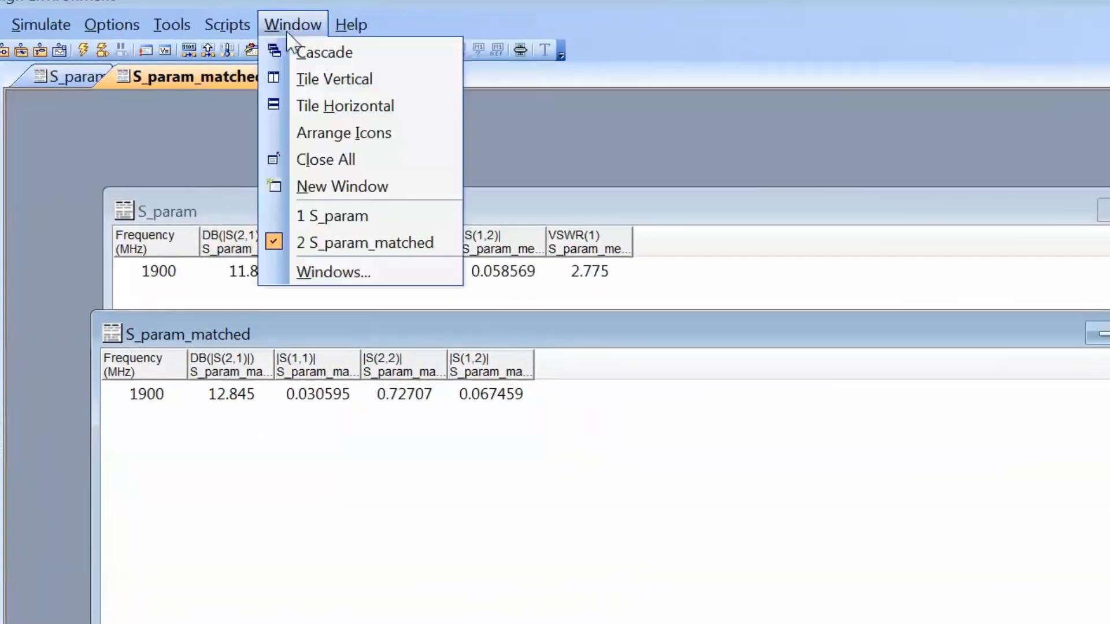
click(347, 105)
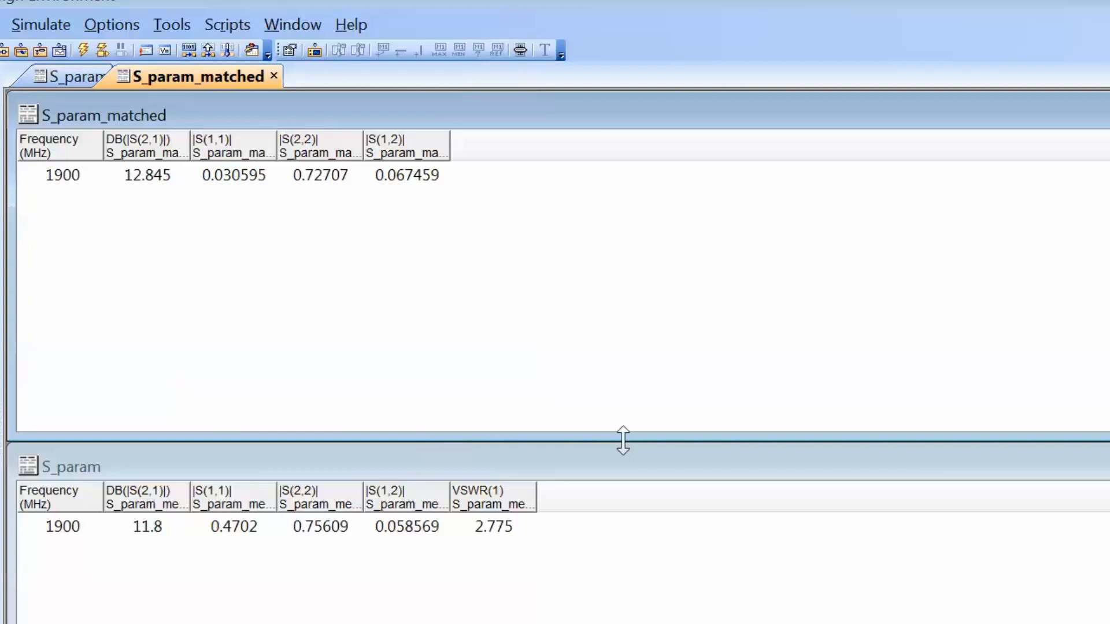
drag(623, 440, 624, 264)
drag(653, 468, 640, 278)
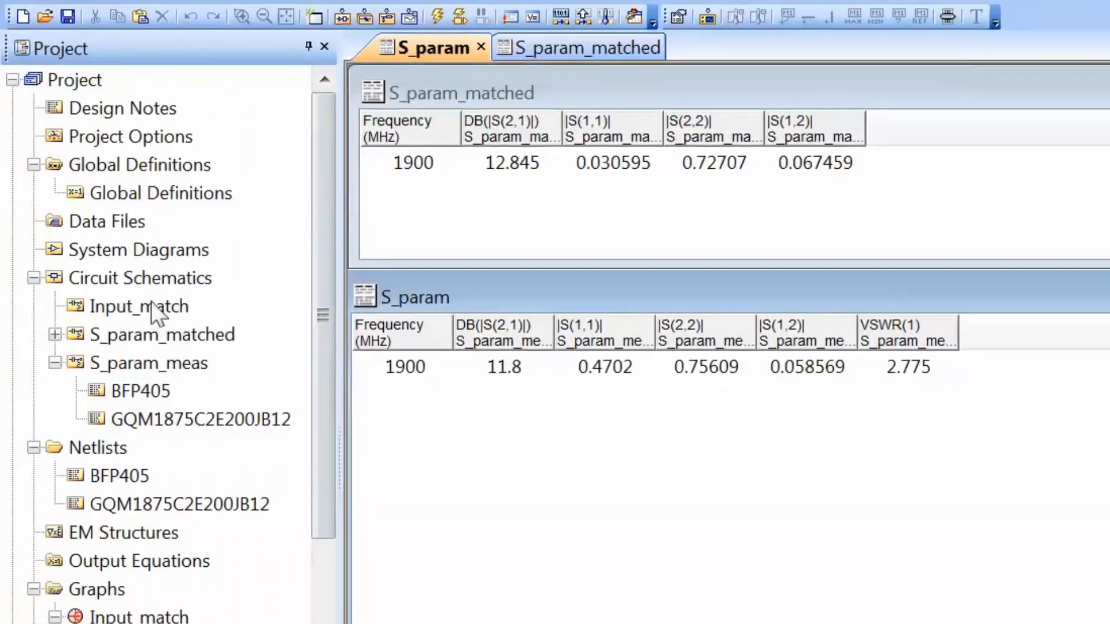
Step: Create a new circuit schematic named output_match
right_click(151, 280)
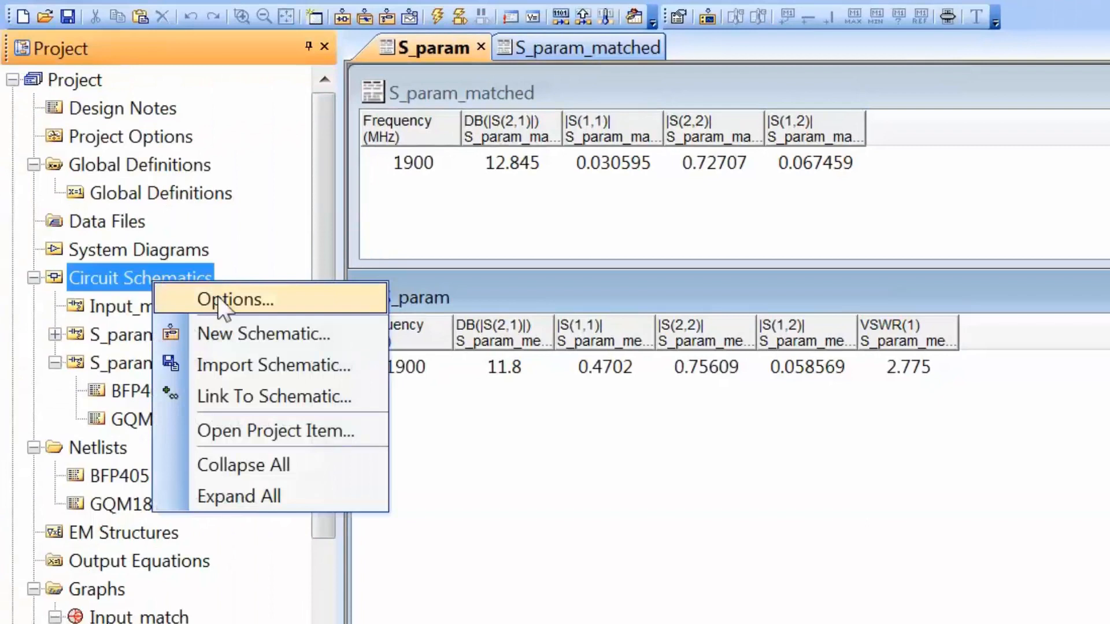
click(240, 333)
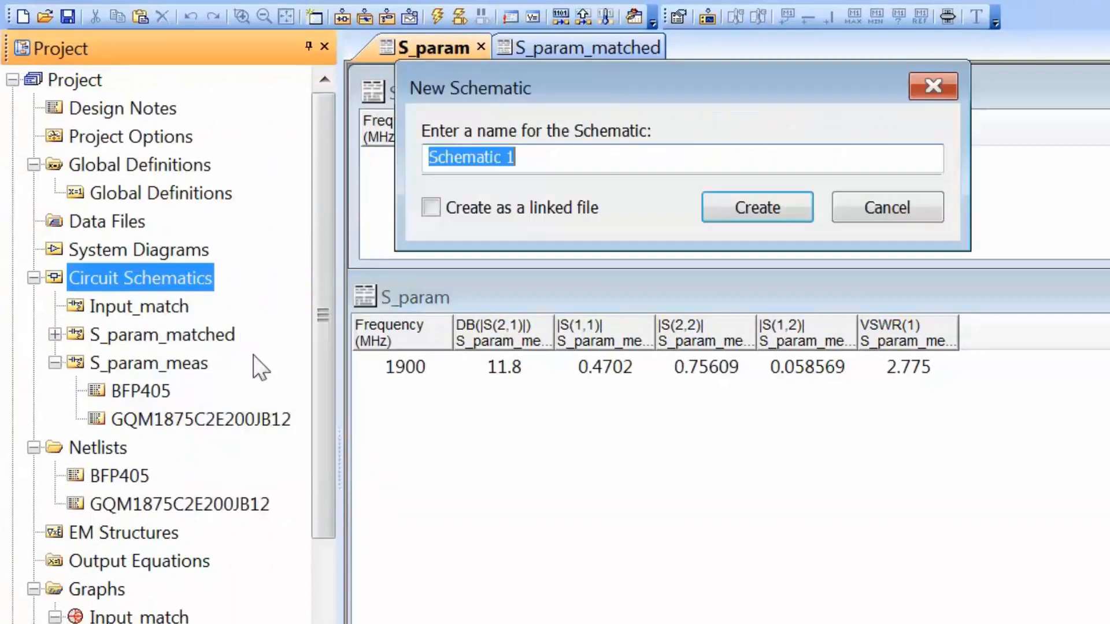
text(output_mat)
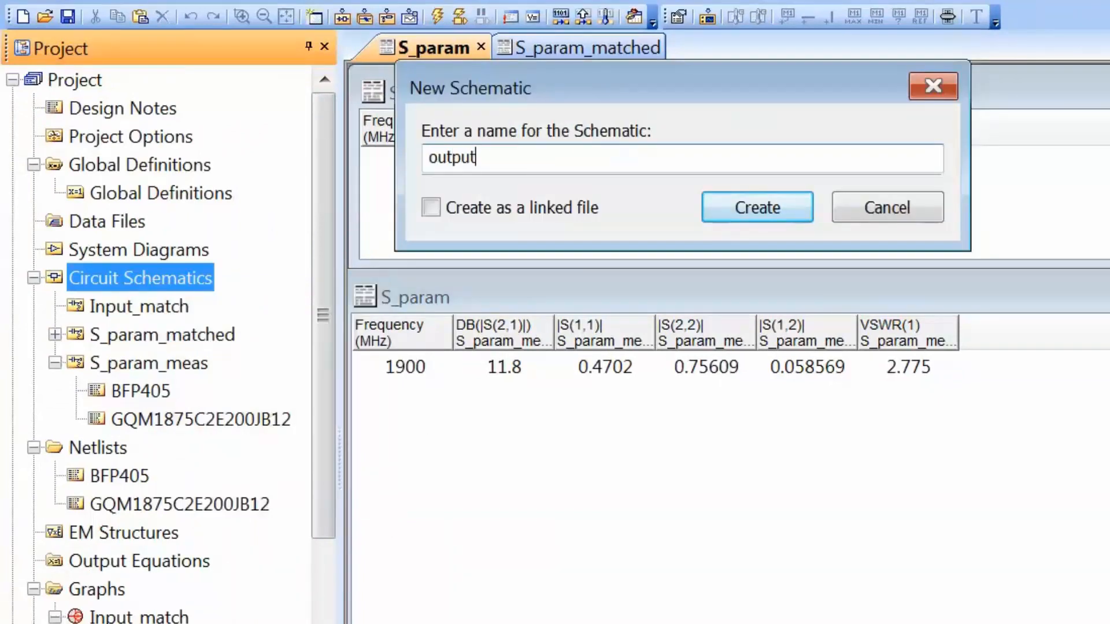
text(ch)
key(Return)
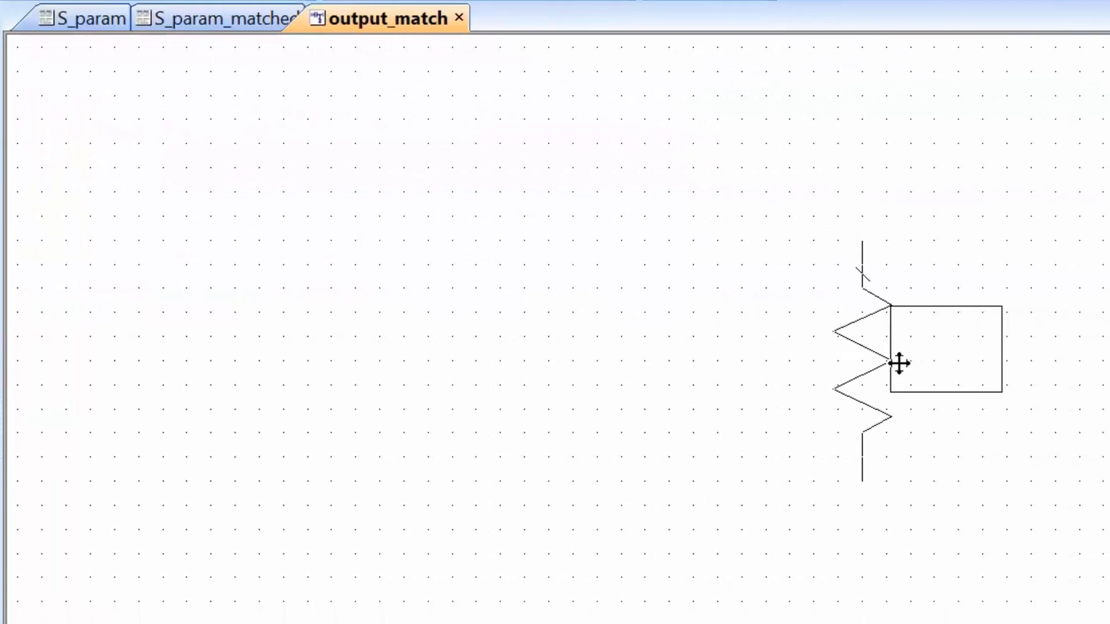
Step: Place a vertical resistor in the output_match schematic, ground its lower end and set its resistance to 50 Ohm
click(899, 363)
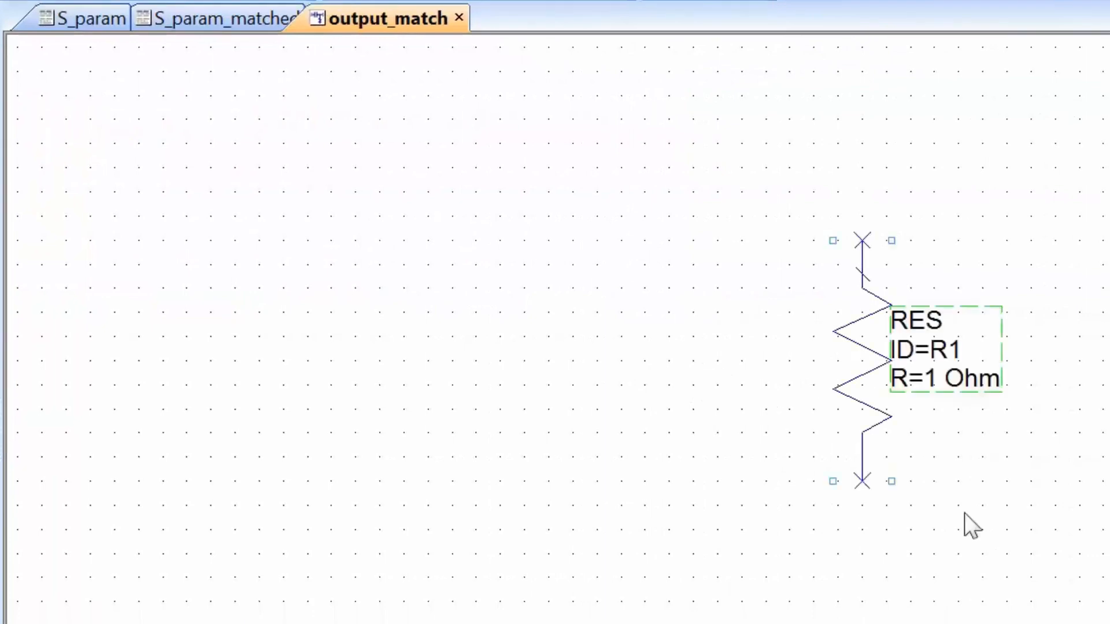
key(ctrl+g)
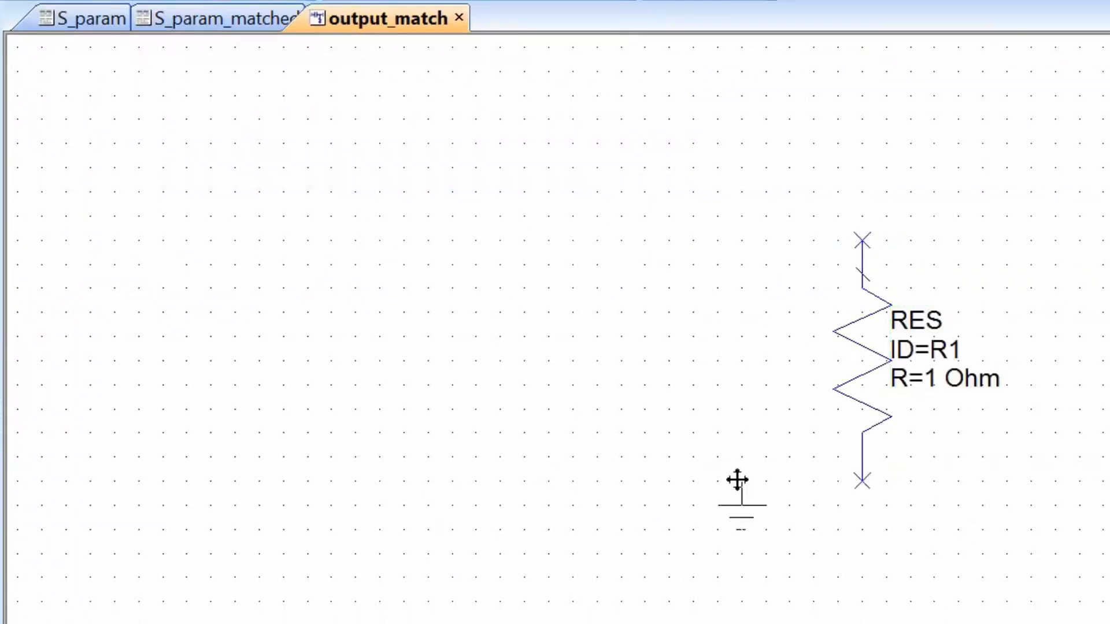
click(867, 487)
click(931, 381)
click(931, 382)
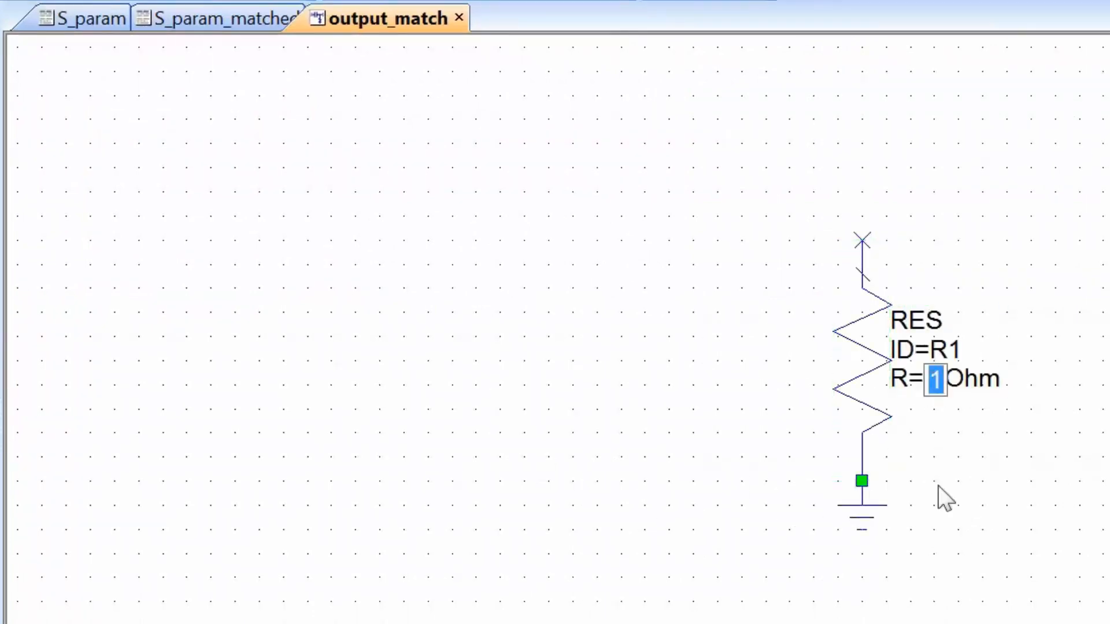
text(50)
key(Return)
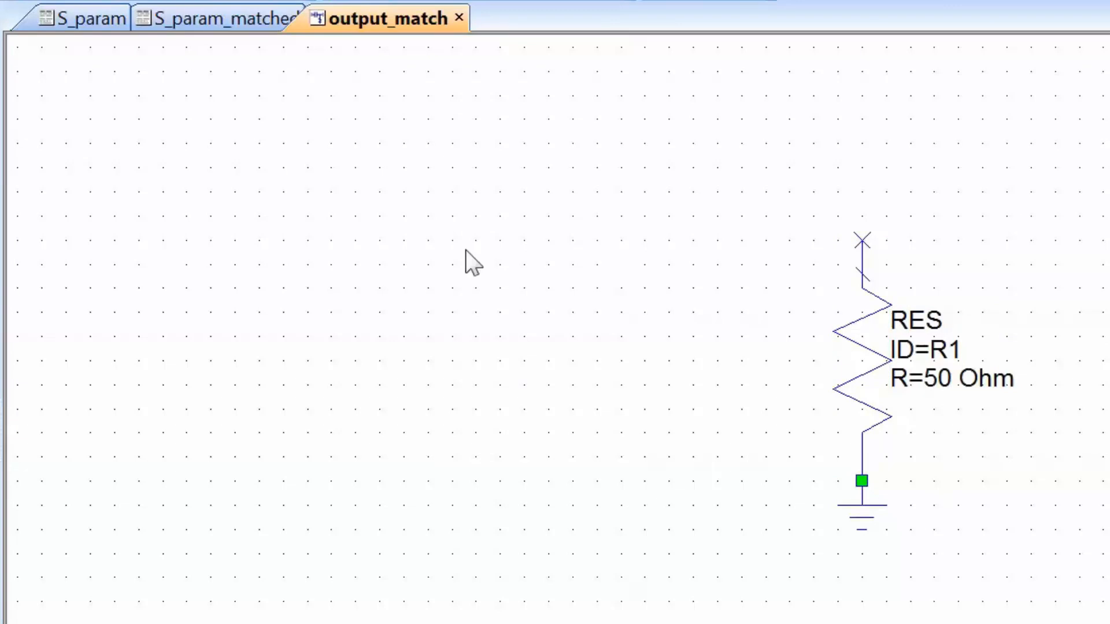
Step: Place a port to the left of the 50 Ohm resistor and wire it to the resistor's upper end
key(ctrl+p)
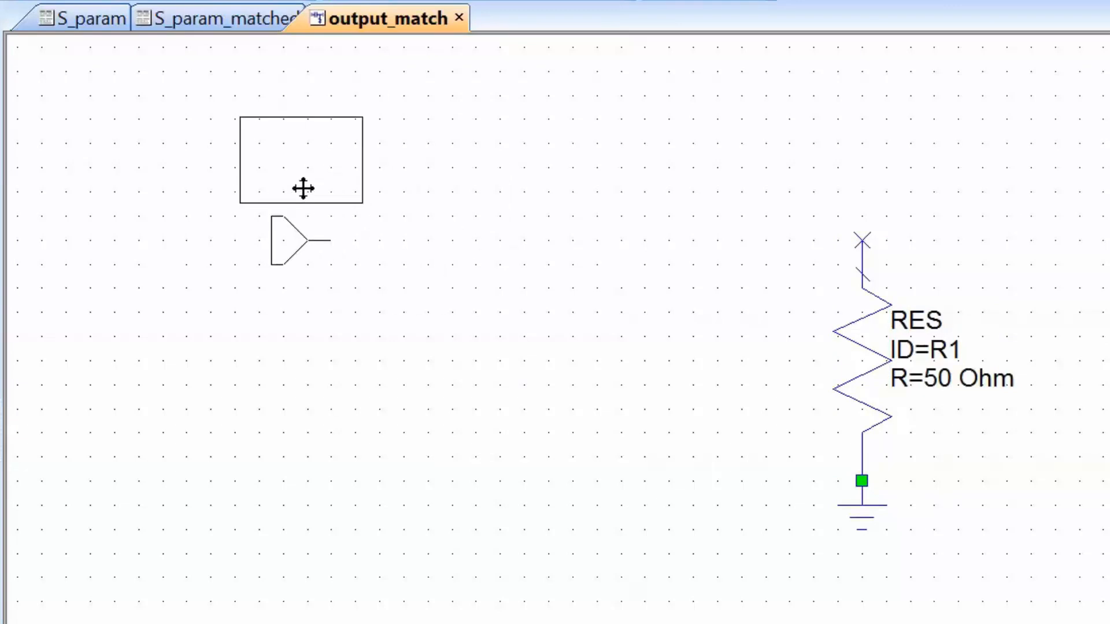
click(303, 189)
click(331, 240)
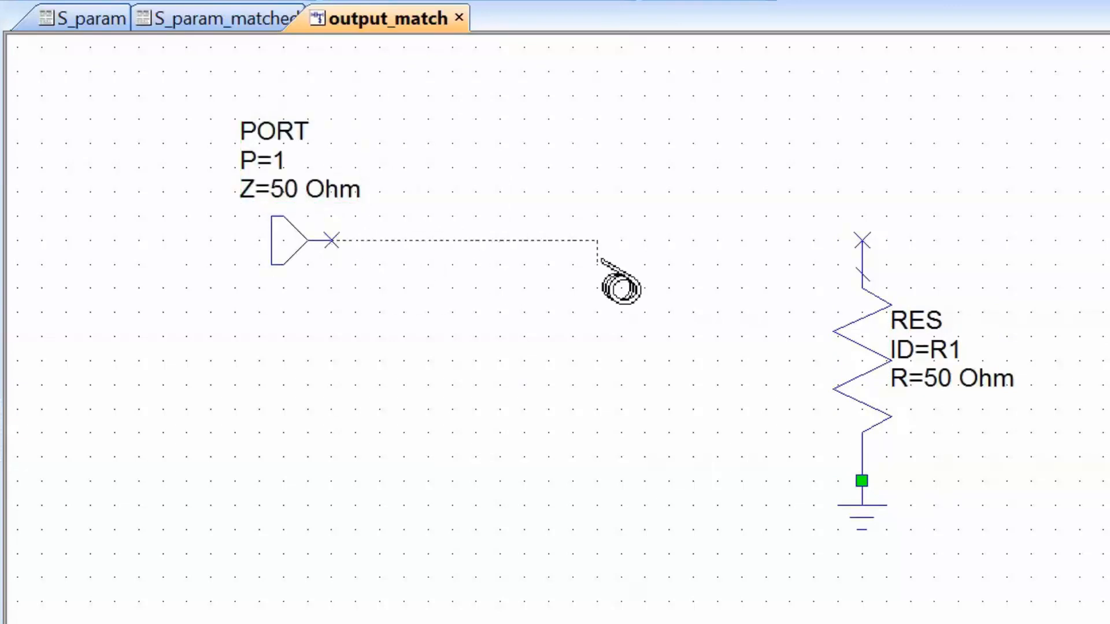
click(862, 240)
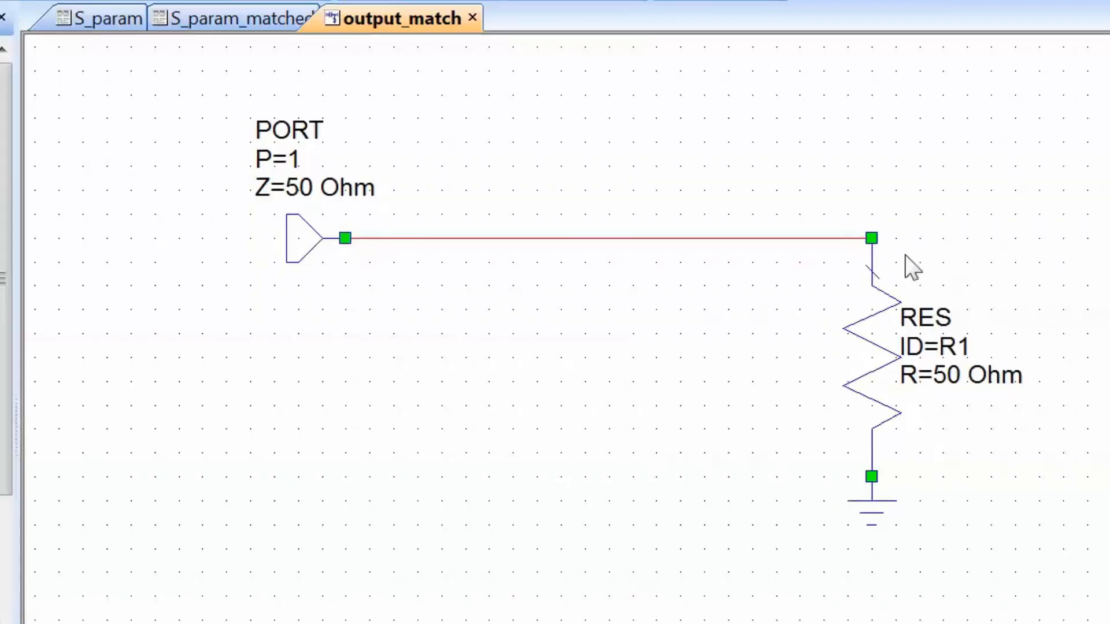
Step: Duplicate the Input_match Smith chart and rename the copy as output_match
scroll(76, 388, down, 3)
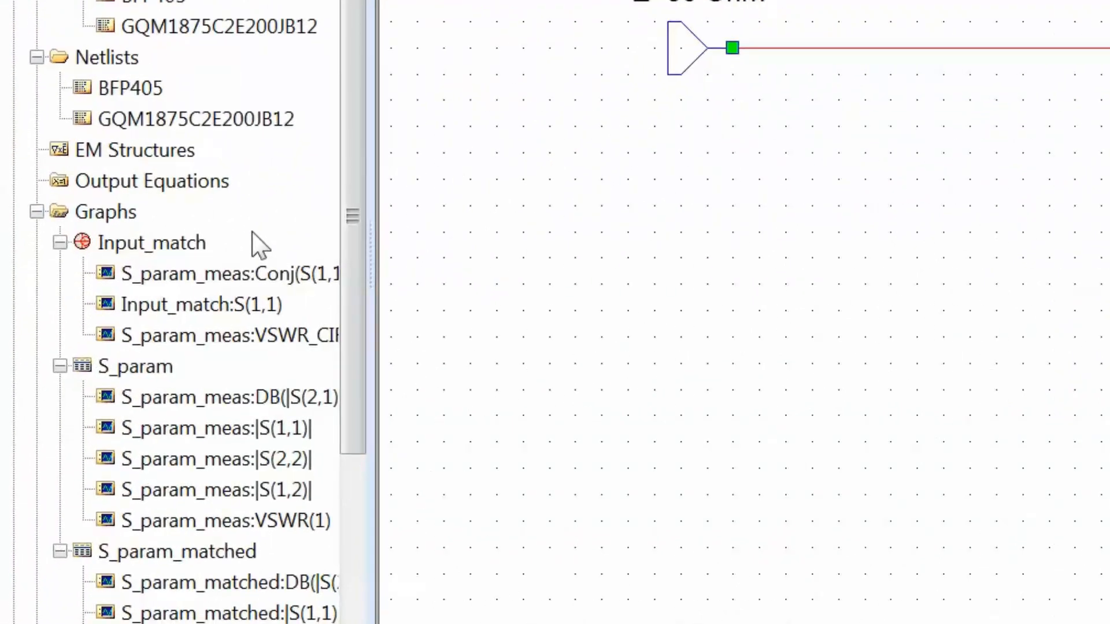
click(157, 243)
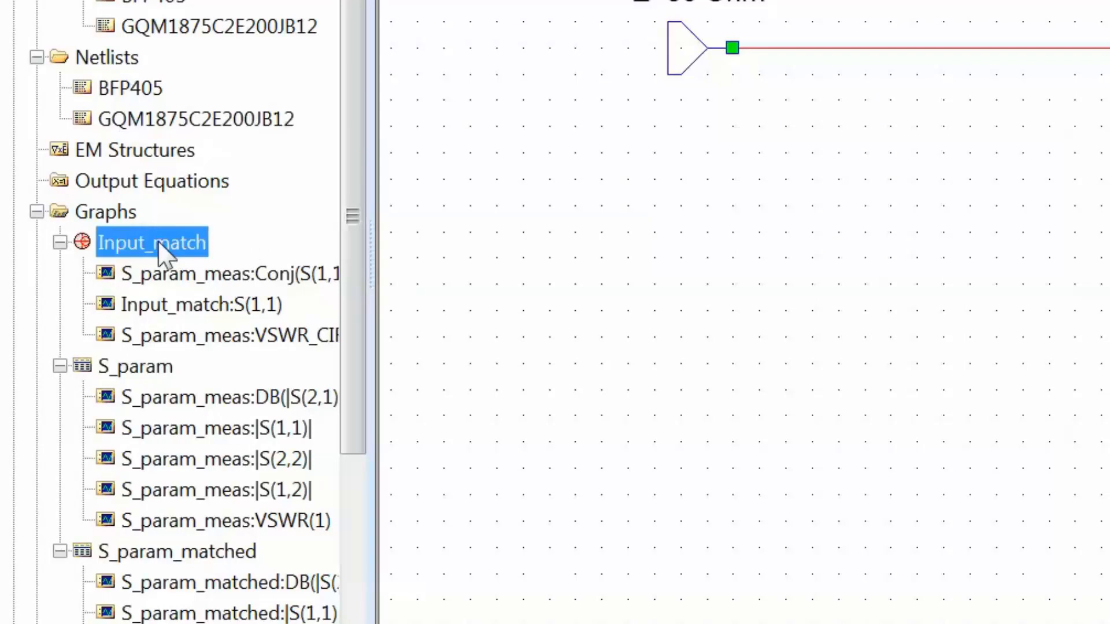
right_click(148, 246)
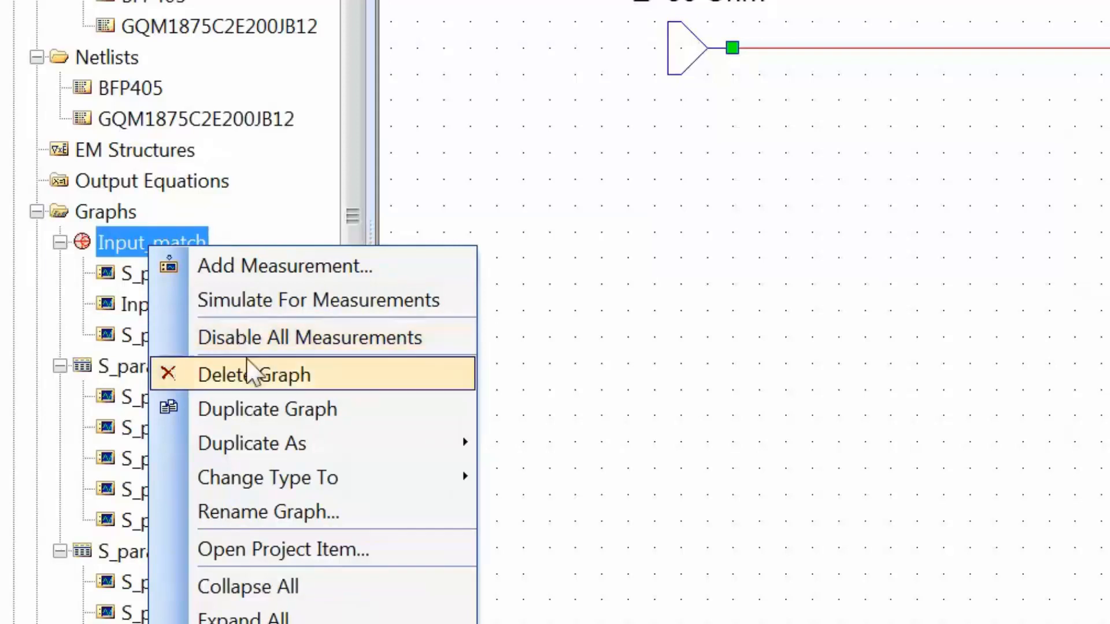
click(249, 411)
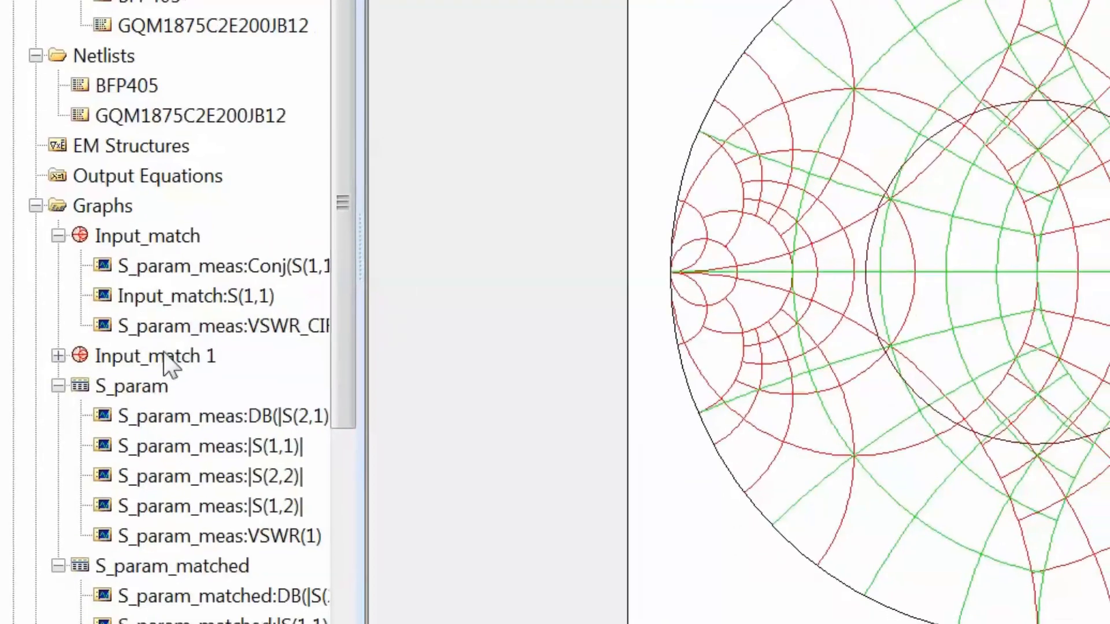
right_click(174, 368)
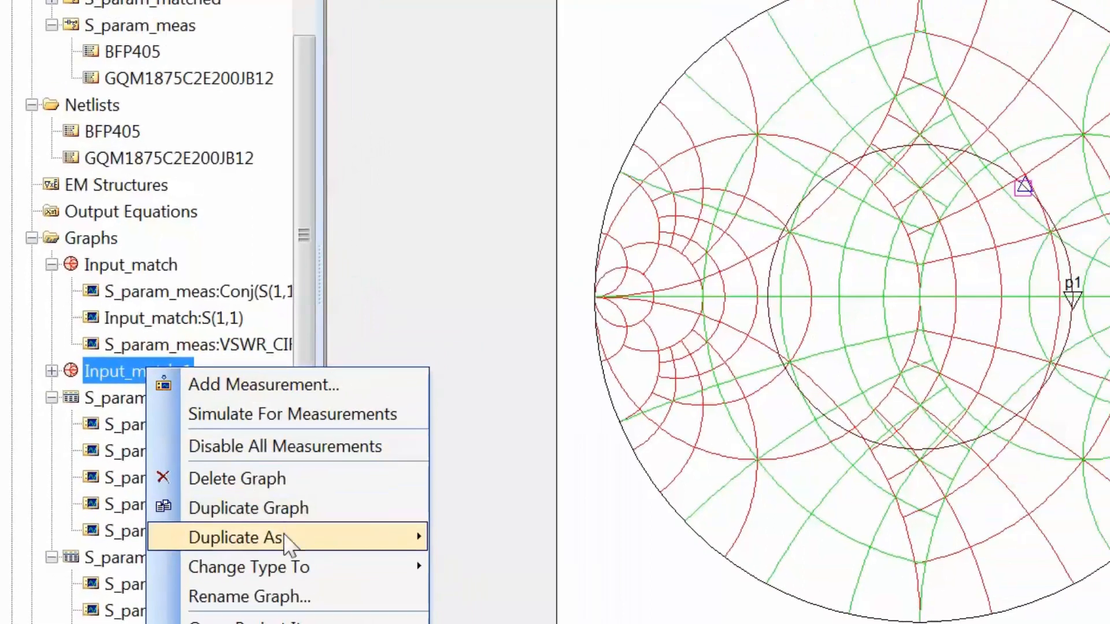
click(272, 594)
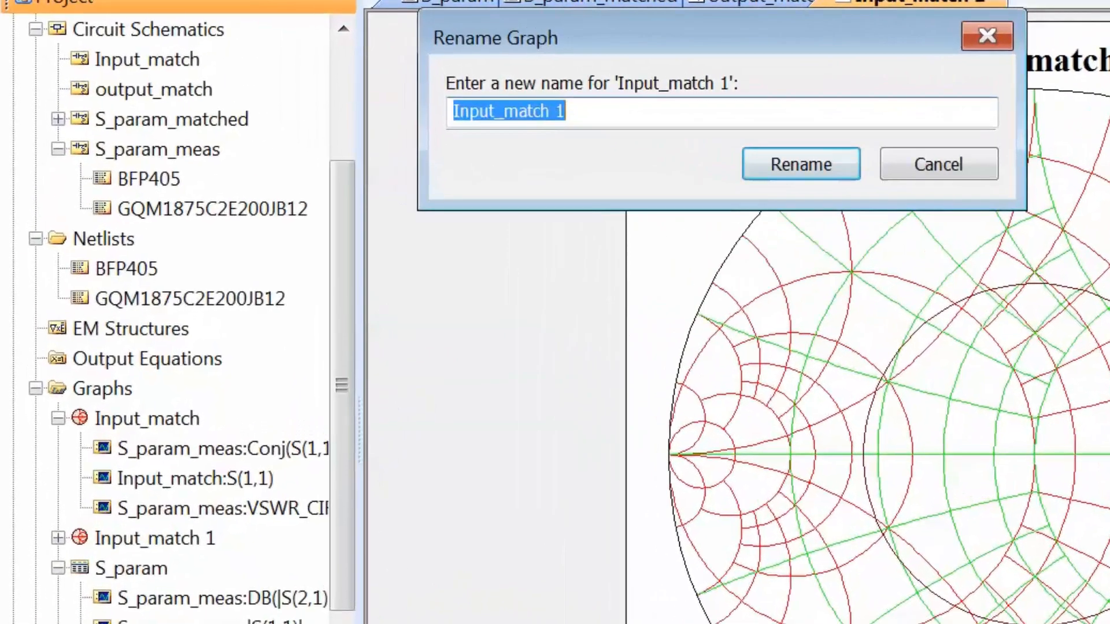
text(output_match)
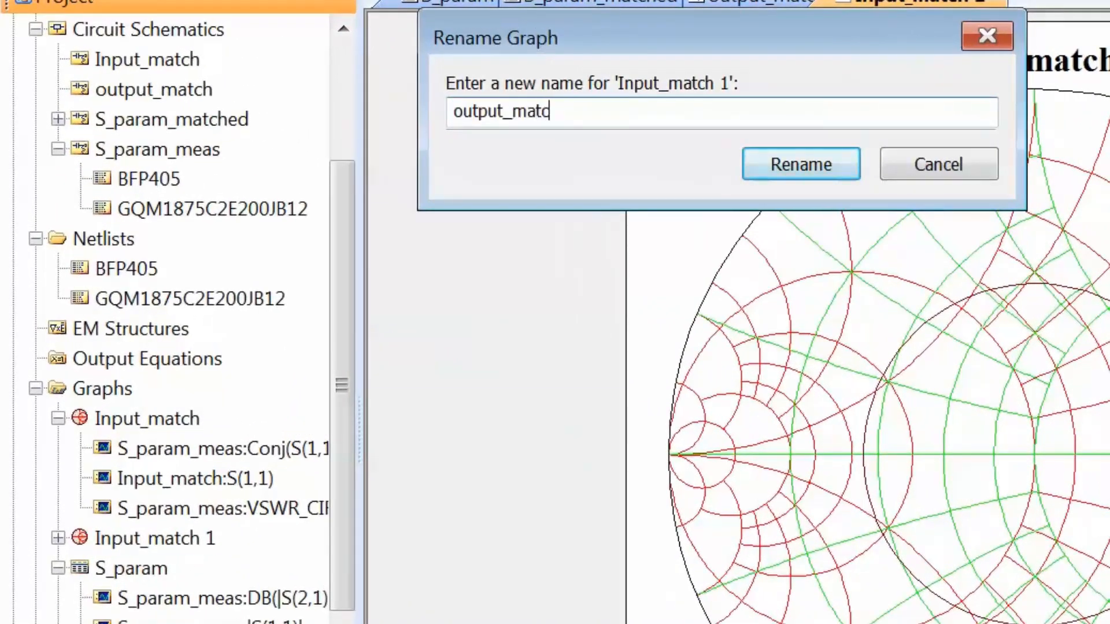
key(Return)
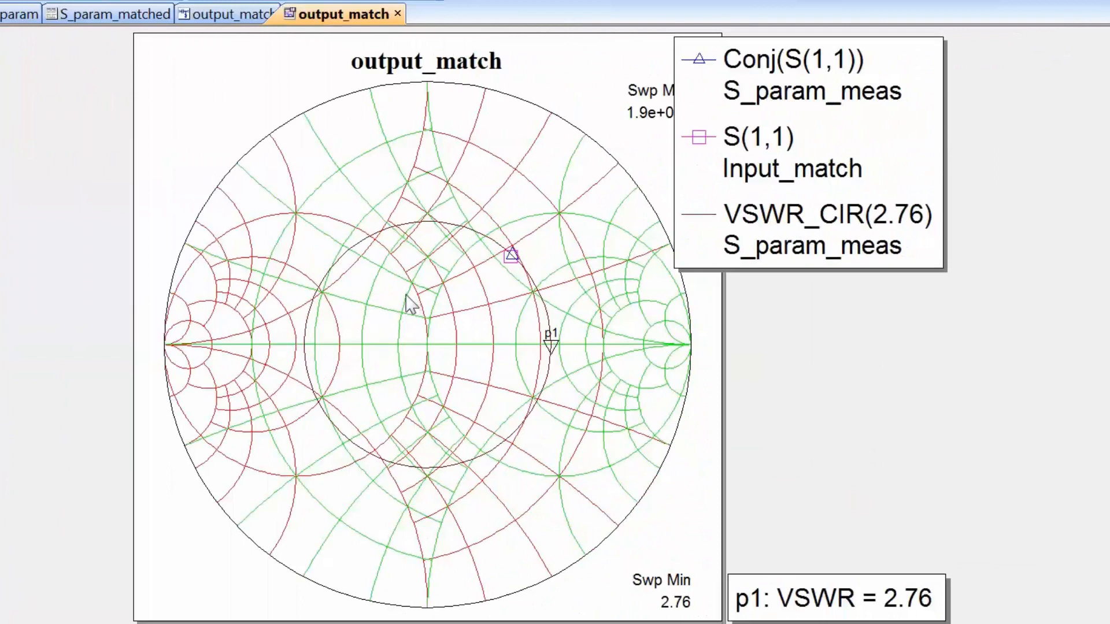
Step: Change the output_match chart's Conj(S(1,1)) measurement to the conjugate of S(2,2) with S_param_matched as data source
right_click(406, 296)
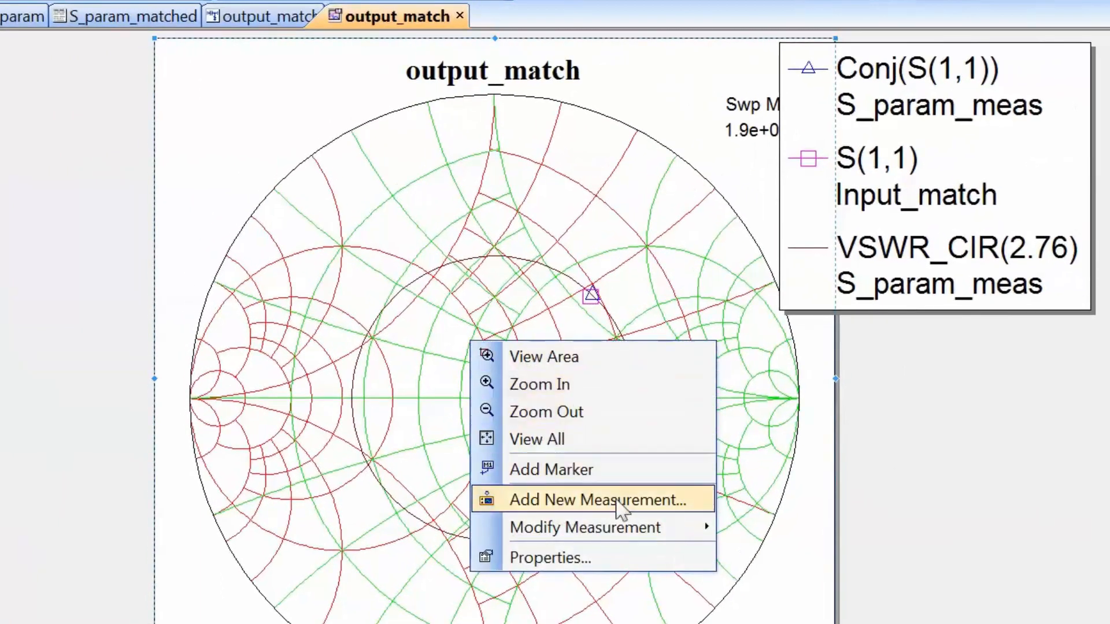
mouse_move(615, 529)
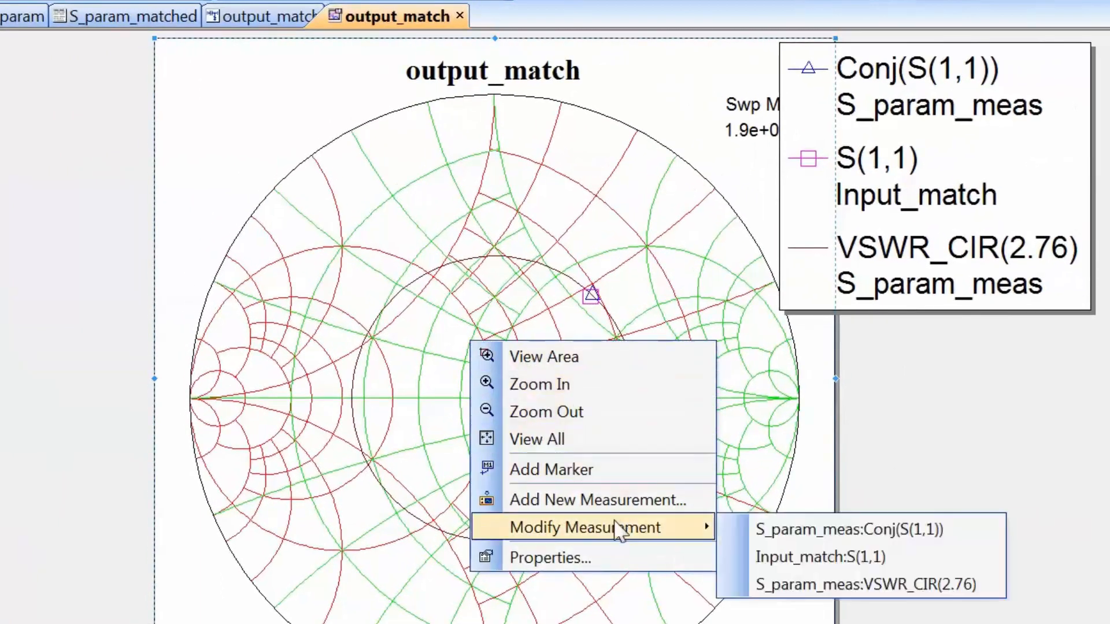
click(766, 530)
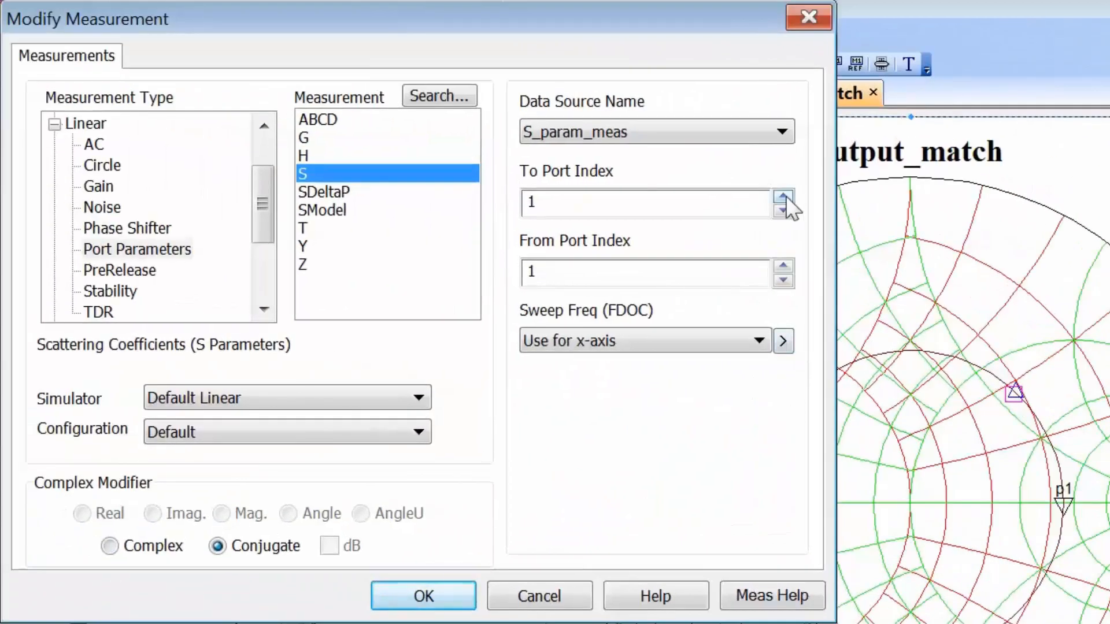
click(783, 196)
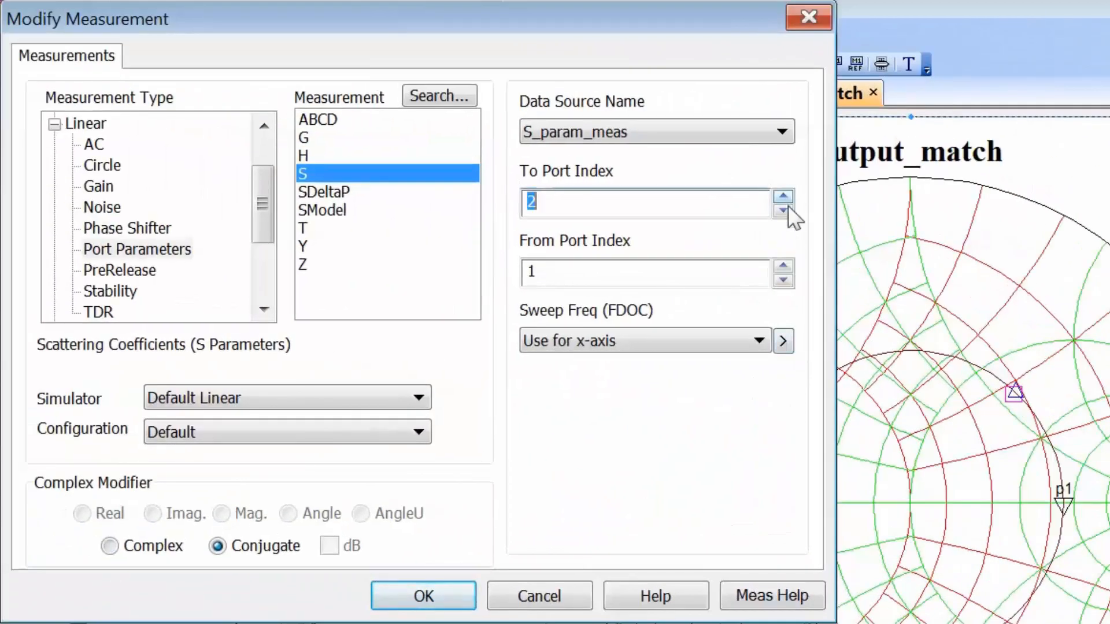
click(783, 265)
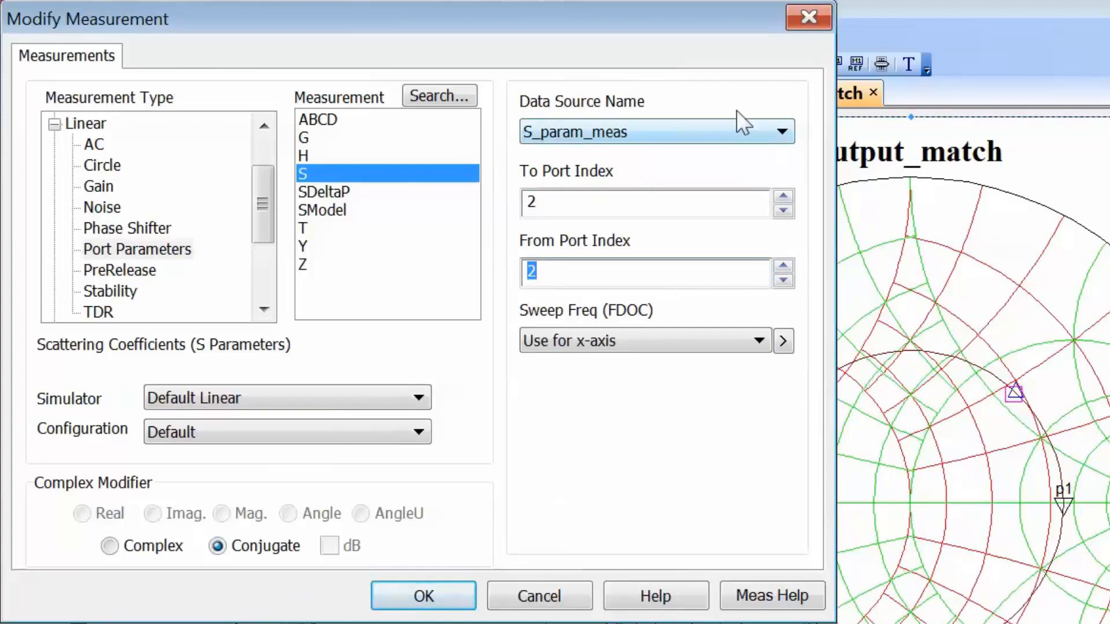
click(740, 129)
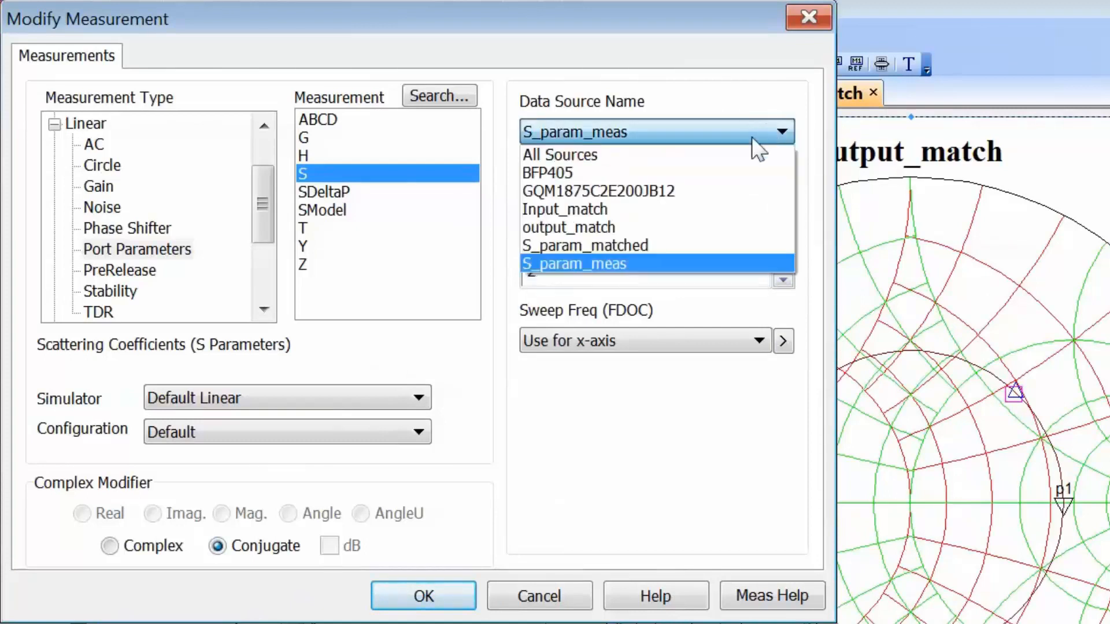
click(703, 246)
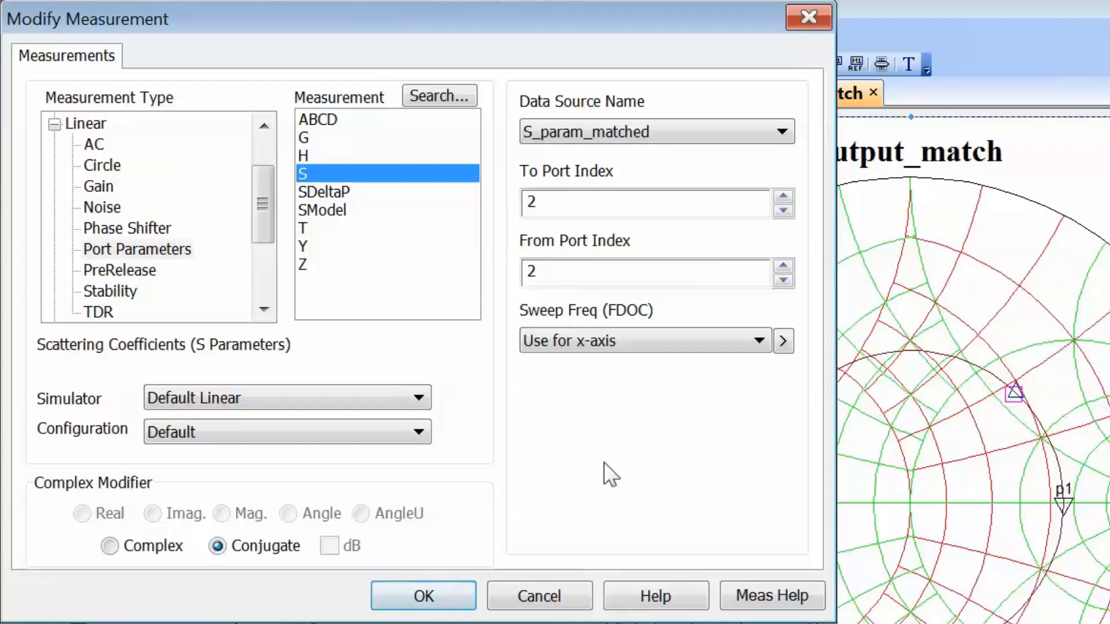
click(430, 594)
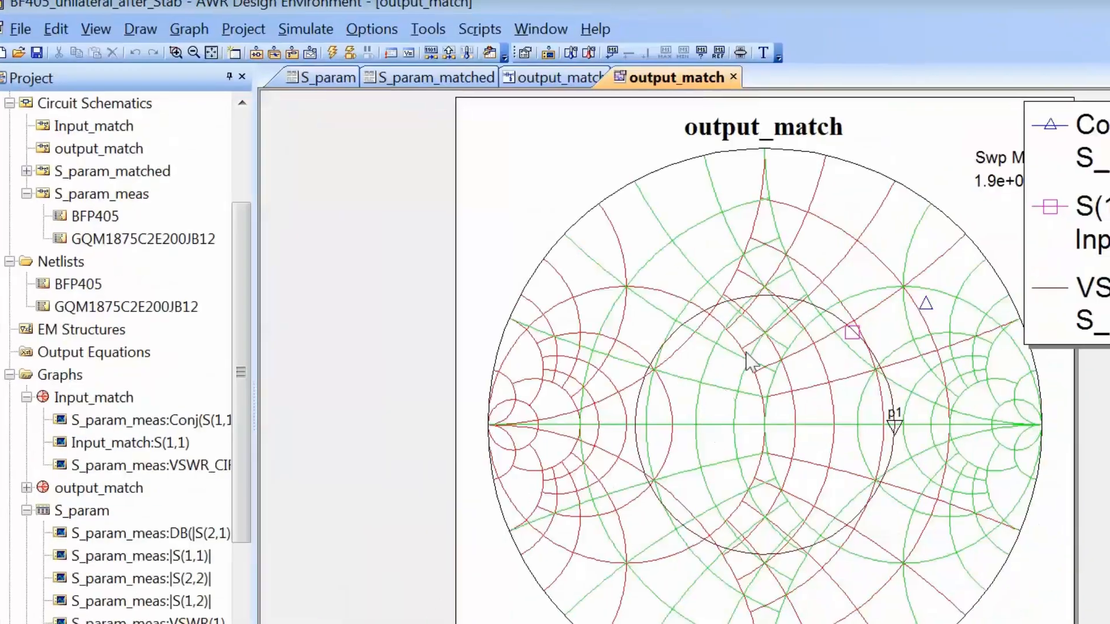
Step: Change the output_match chart's Input_match S(1,1) measurement to use output_match as its data source
right_click(746, 352)
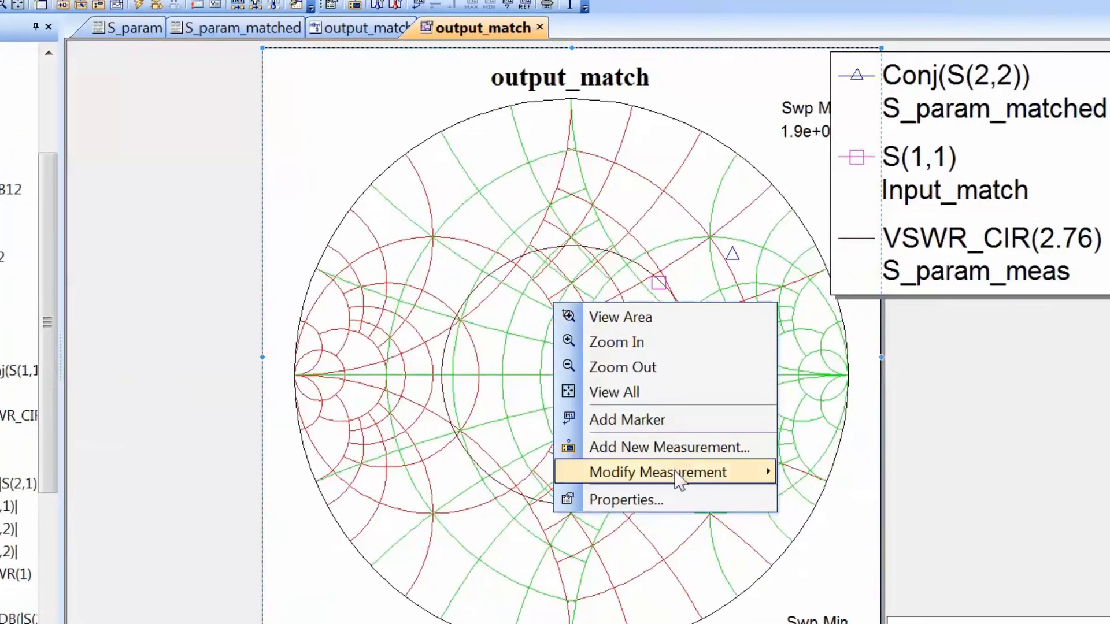
mouse_move(679, 480)
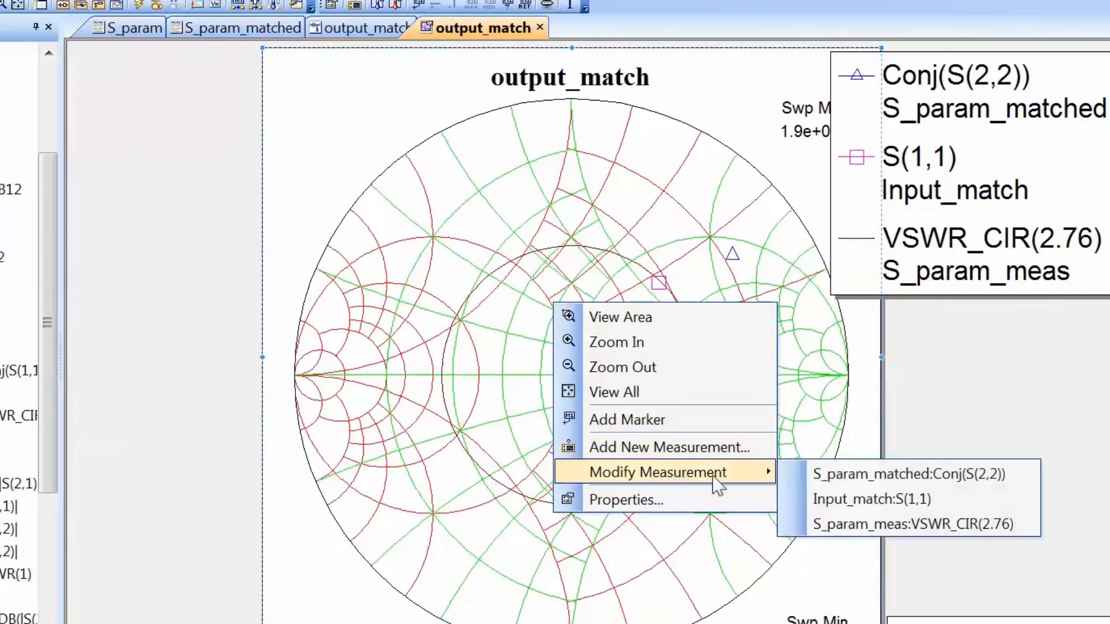
click(827, 500)
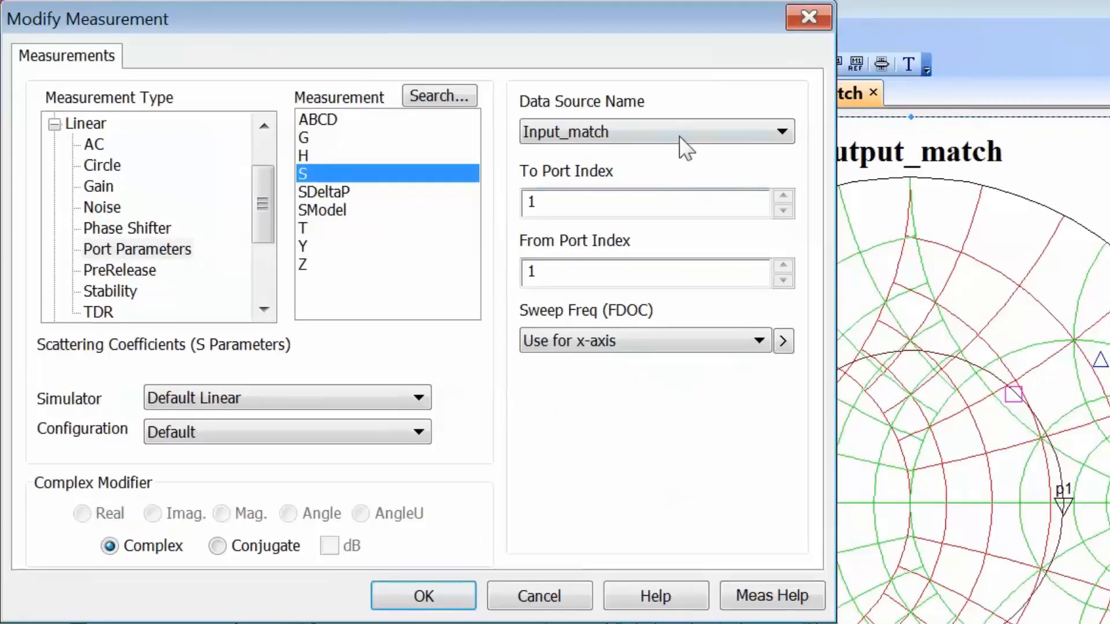
click(682, 145)
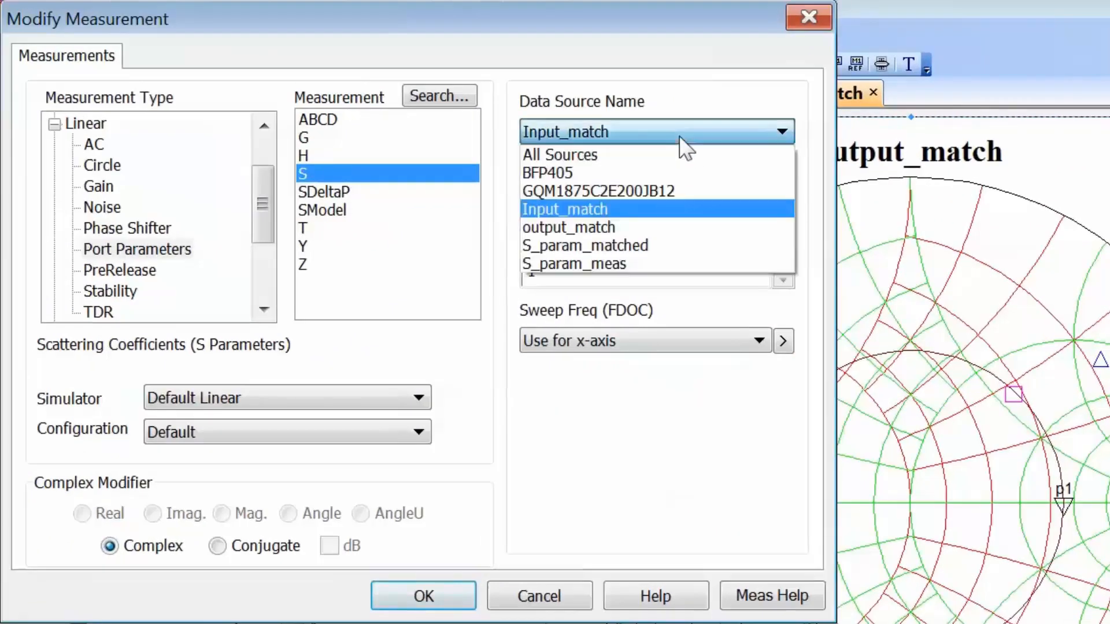
click(686, 227)
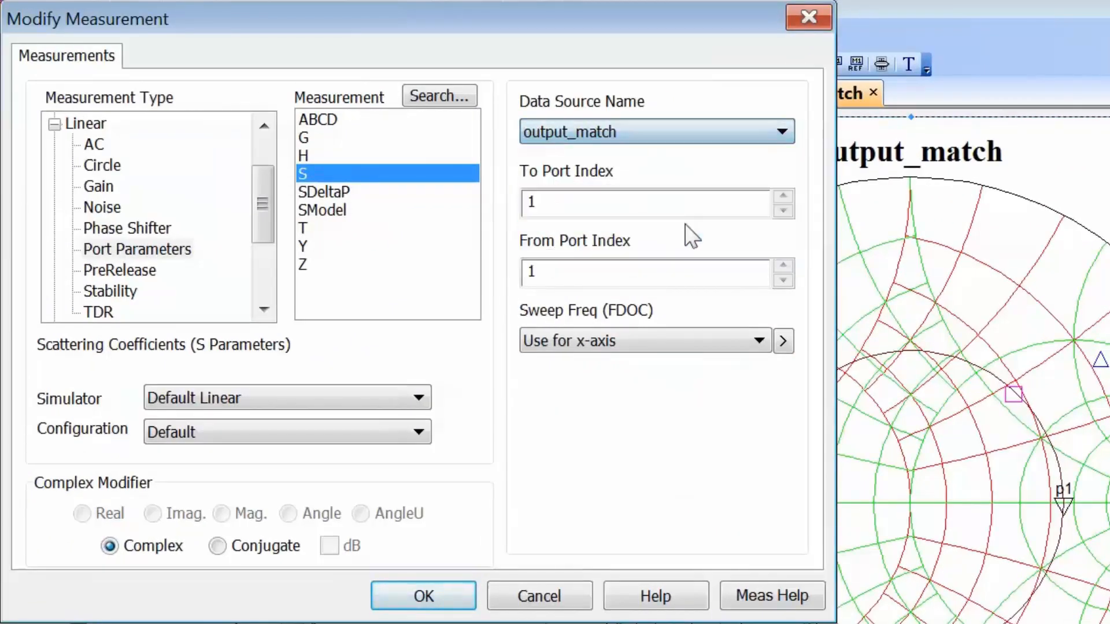
click(444, 600)
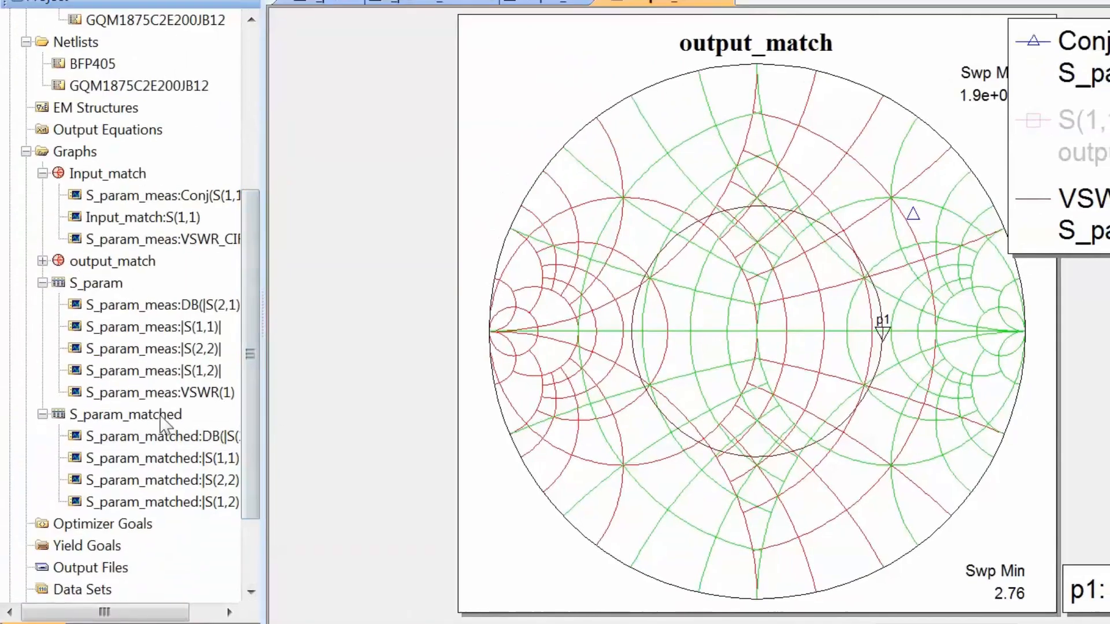
Step: Add a linear VSWR measurement for port 2 of S_param_matched to the S_param_matched table and run the simulation
double_click(225, 424)
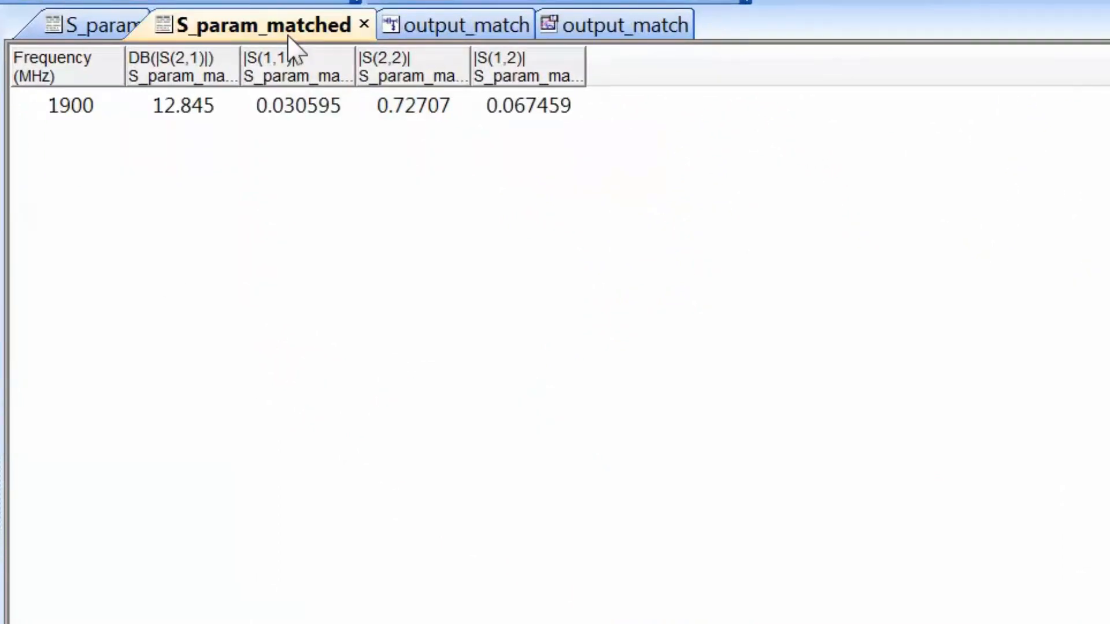
right_click(322, 236)
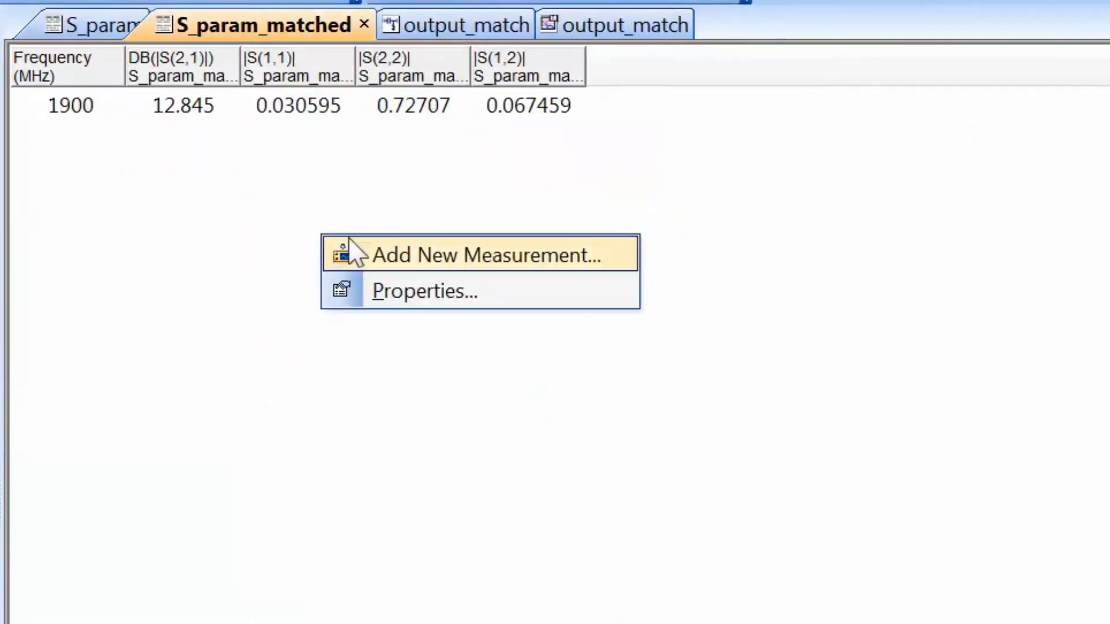
click(399, 256)
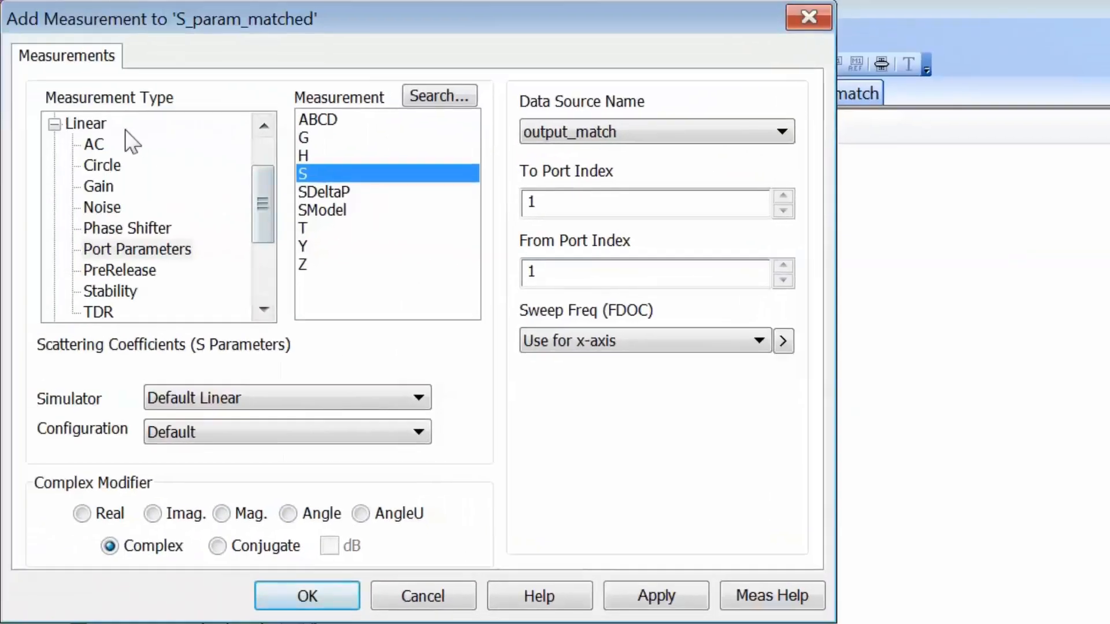
click(105, 122)
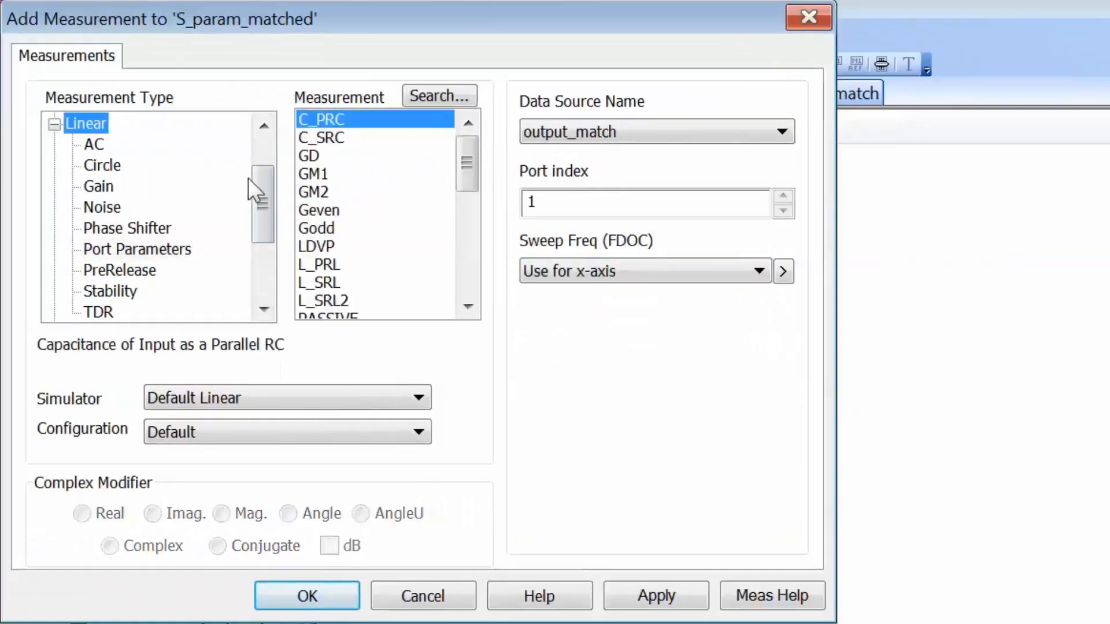
drag(458, 161, 473, 286)
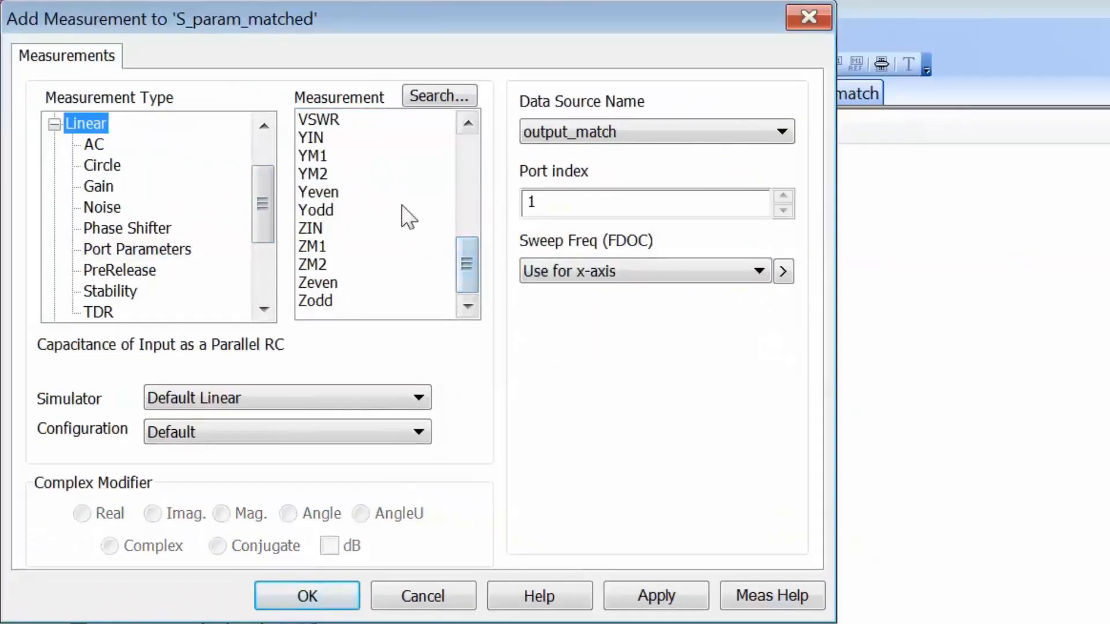
click(347, 119)
click(783, 130)
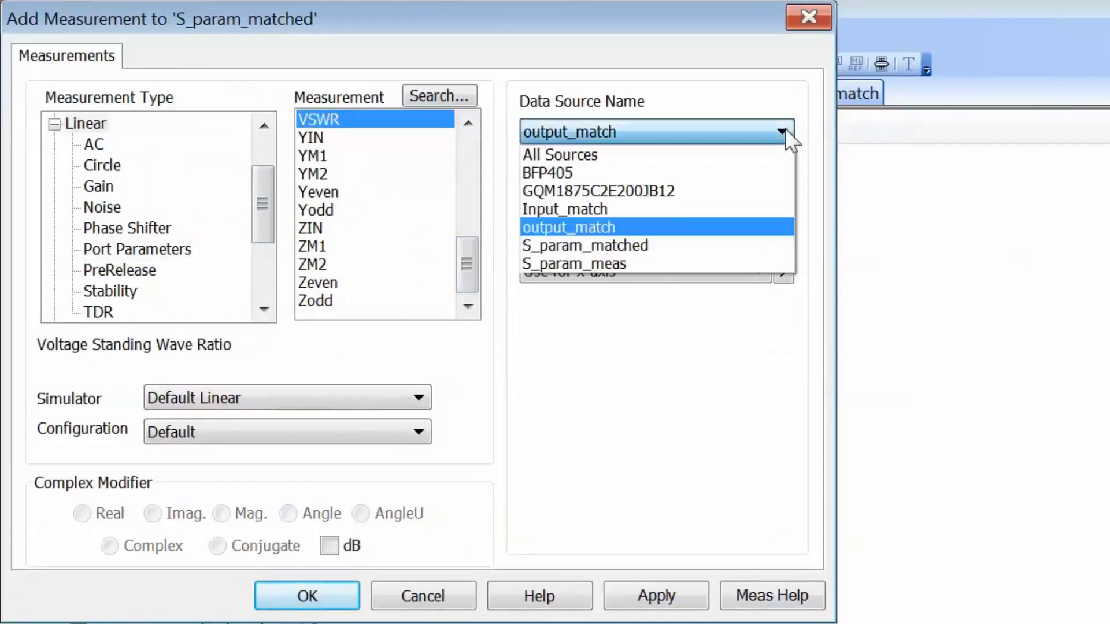
click(737, 242)
click(781, 210)
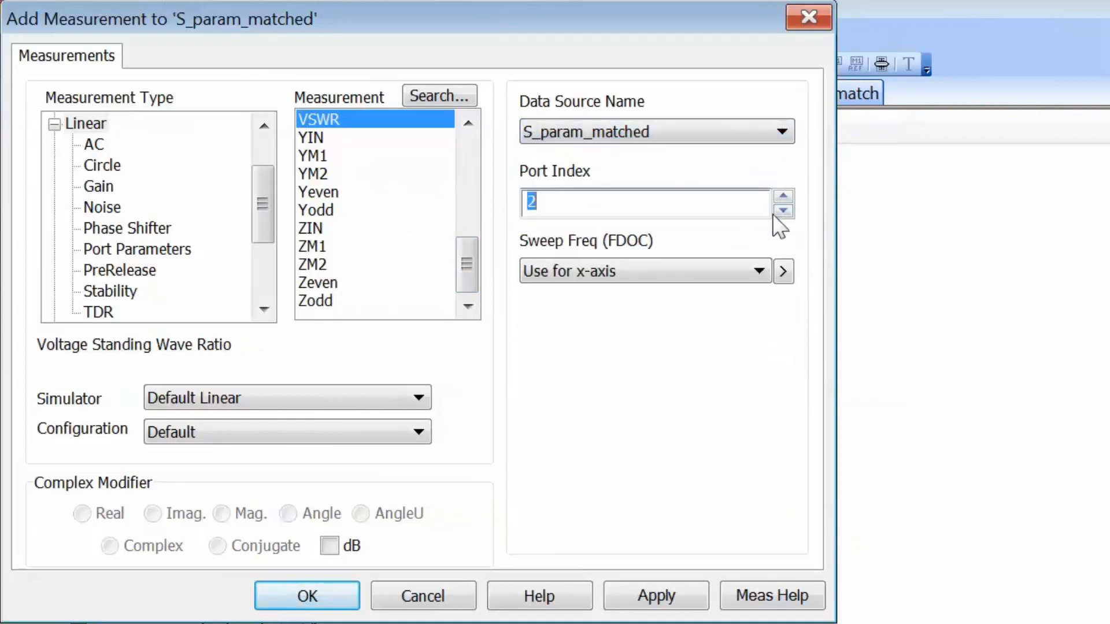
click(669, 596)
click(323, 591)
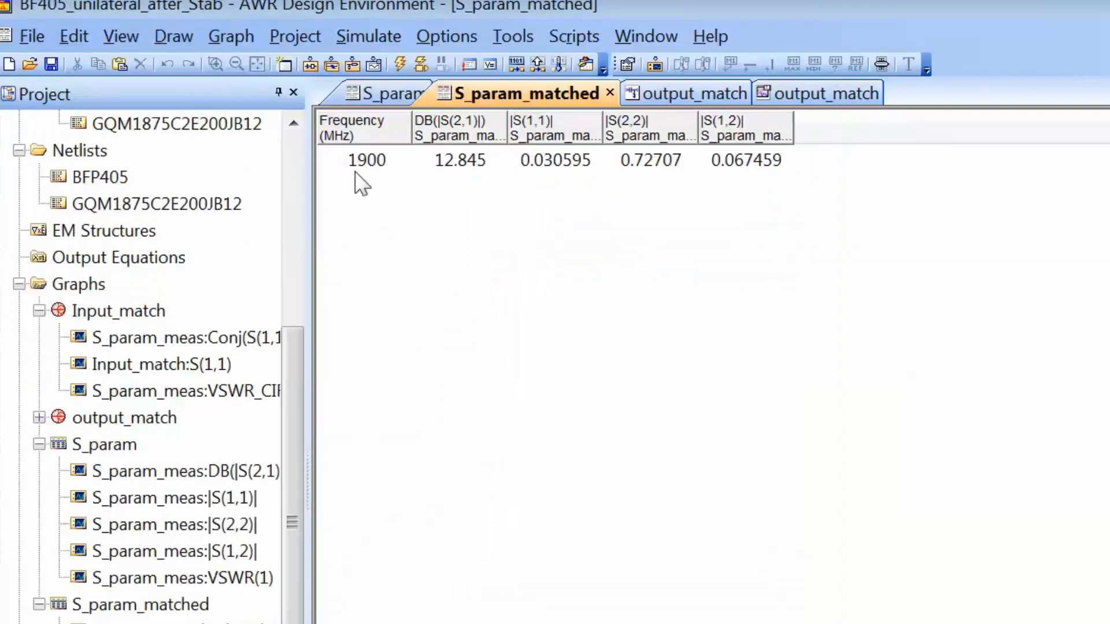
click(396, 65)
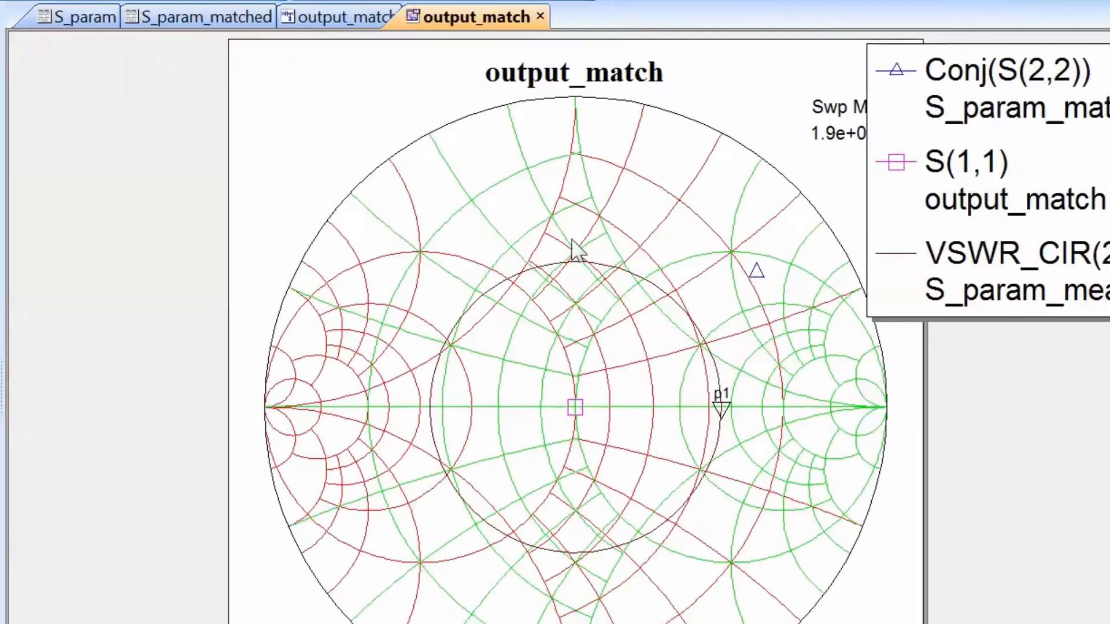
Step: Set the constant VSWR circle on the output_match Smith chart to 6.33
right_click(575, 250)
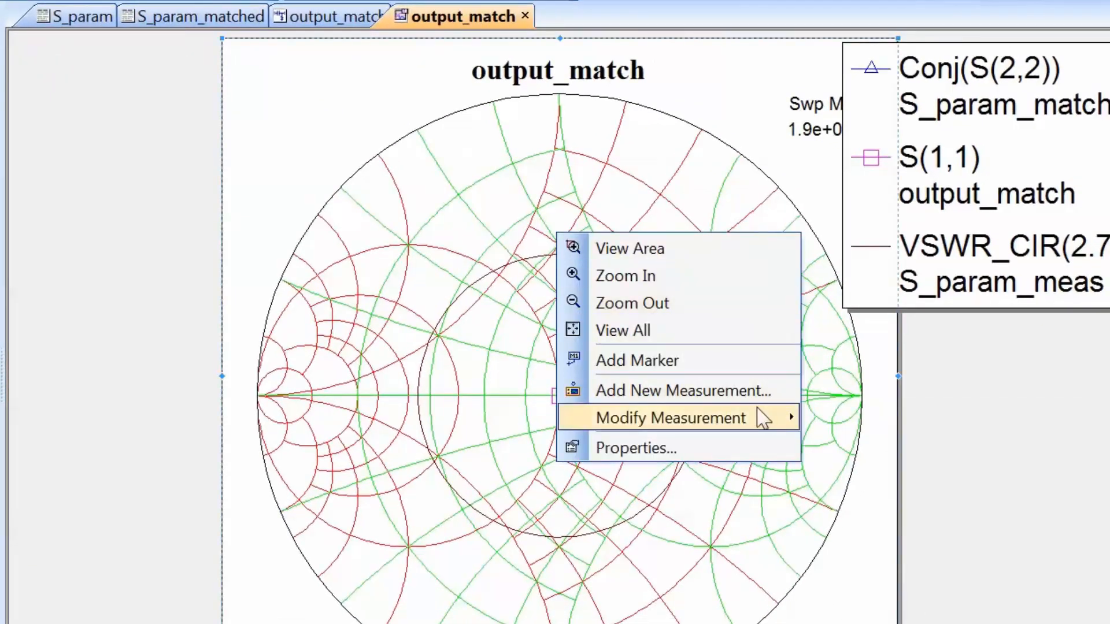
mouse_move(789, 418)
click(867, 475)
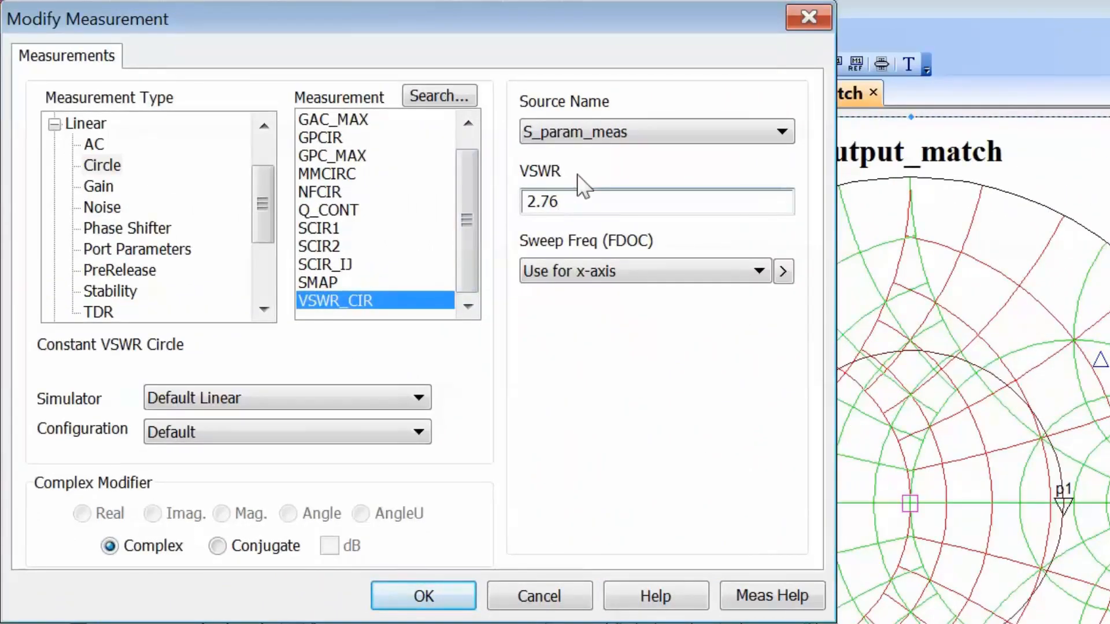
key(BackSpace)
key(BackSpace)
key(BackSpace)
key(BackSpace)
text(6.33)
click(446, 591)
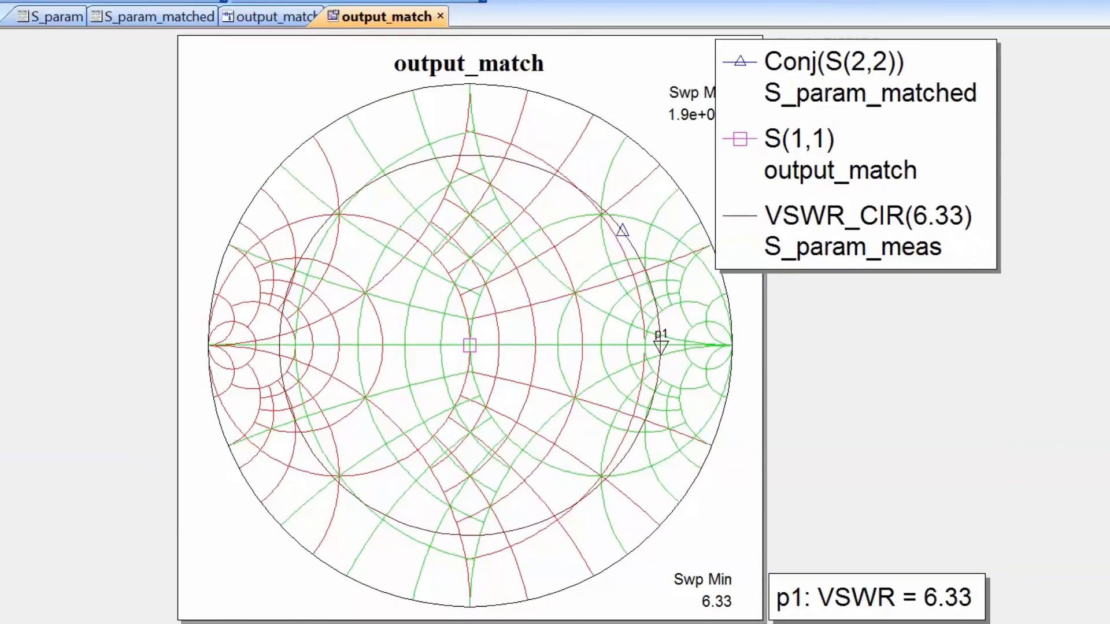
Step: Place a TLOC open stub on the wire between port and resistor in the output_match schematic and set its F0 to 1900 MHz
click(274, 17)
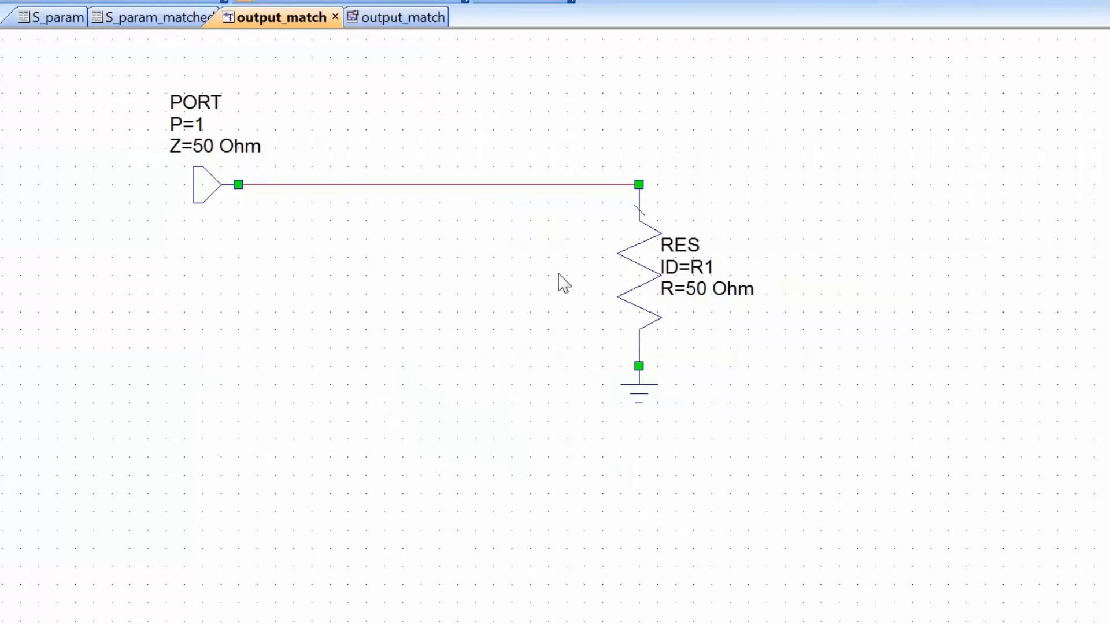
key(ctrl+v)
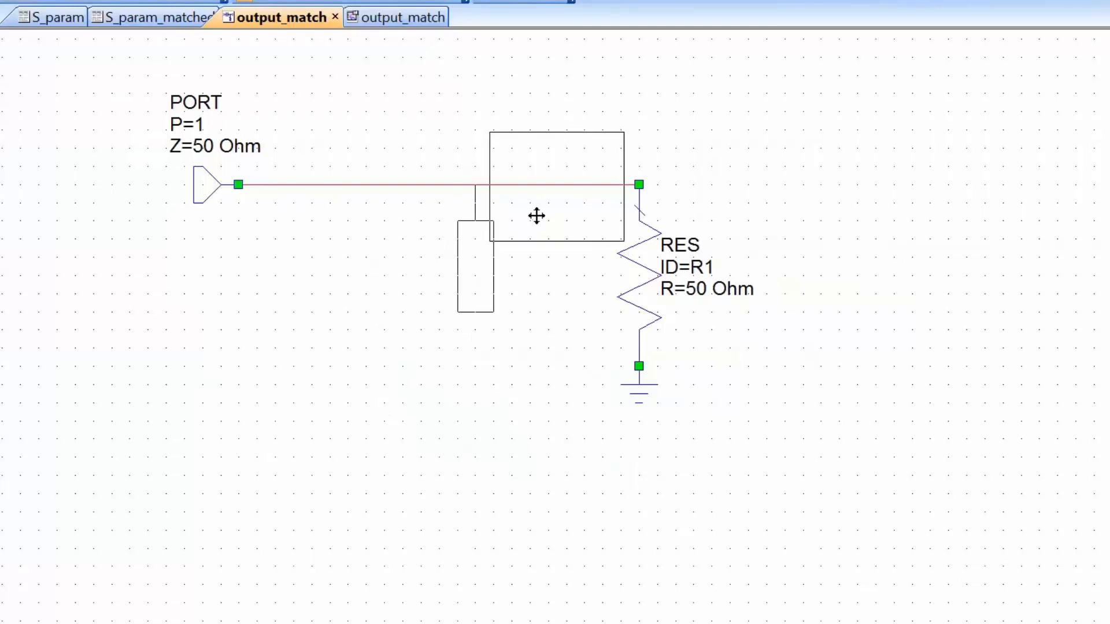
click(536, 216)
double_click(381, 384)
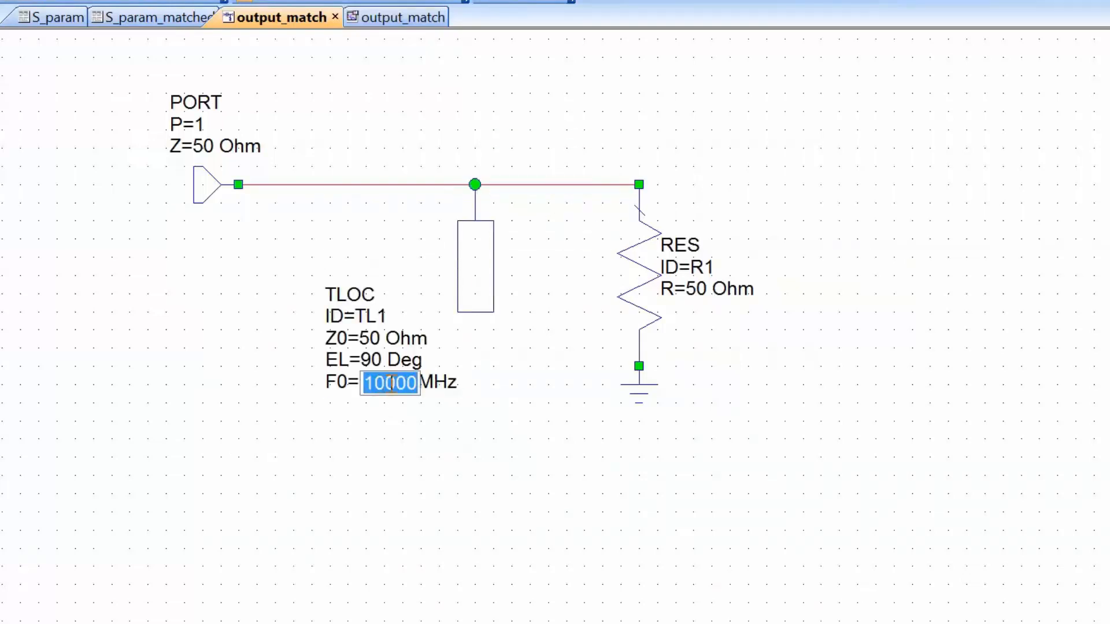
text(1900)
key(Return)
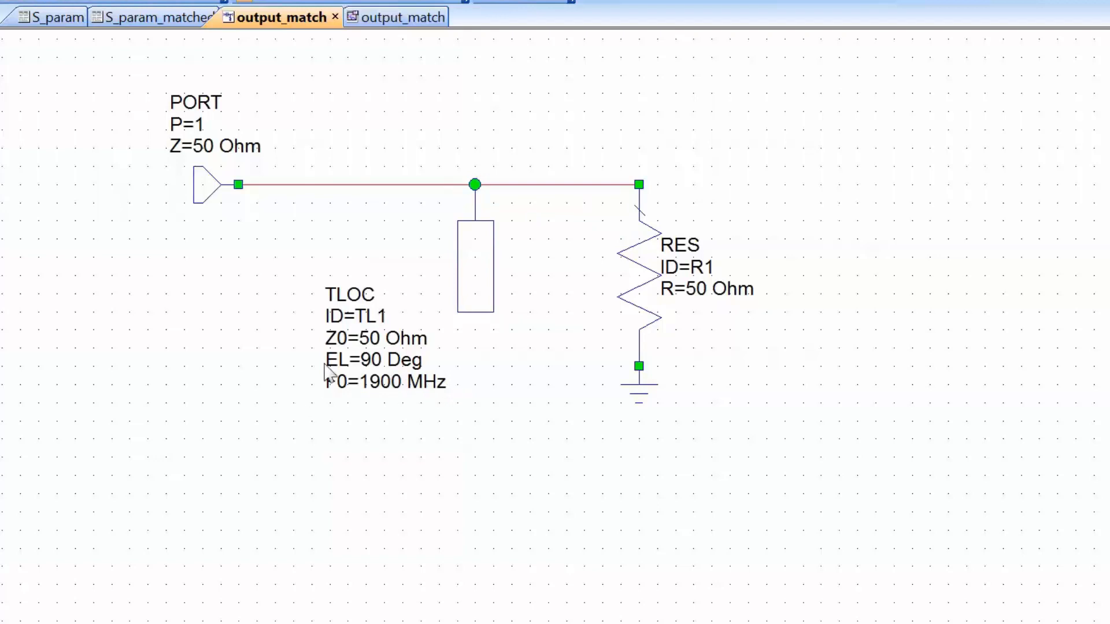
Step: Make the TLOC stub's electrical length tunable and set it to 0 Deg
double_click(479, 284)
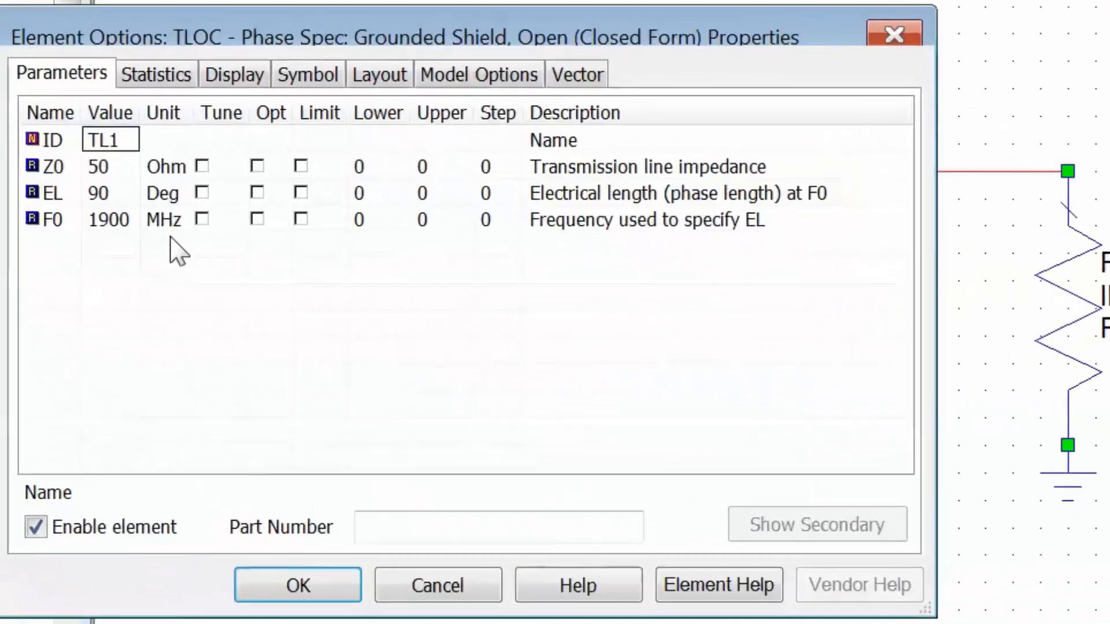
click(66, 200)
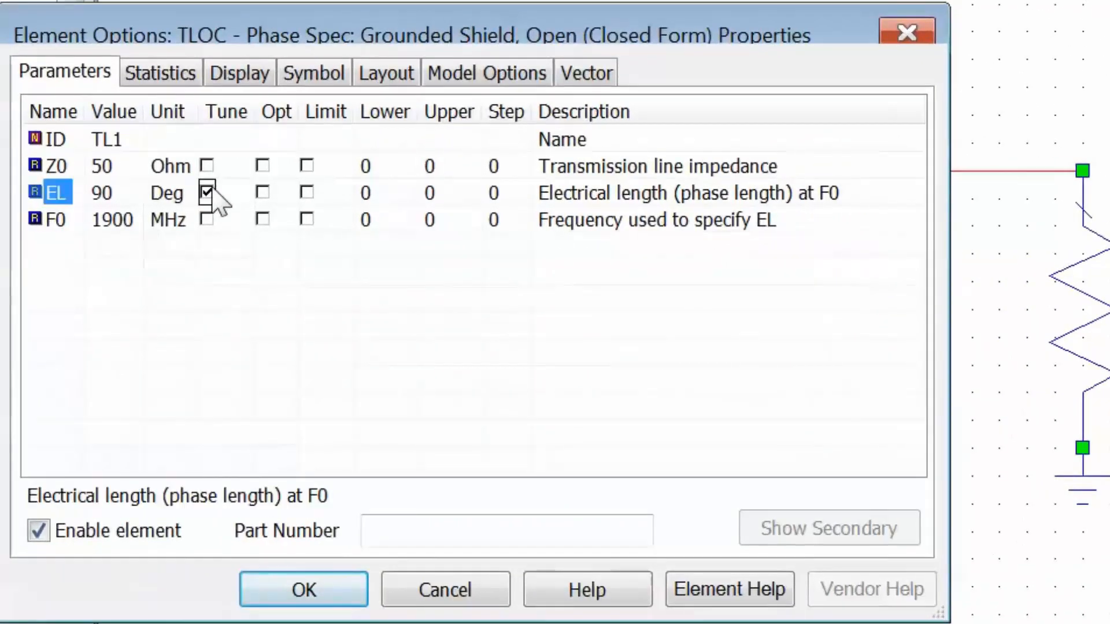
click(122, 193)
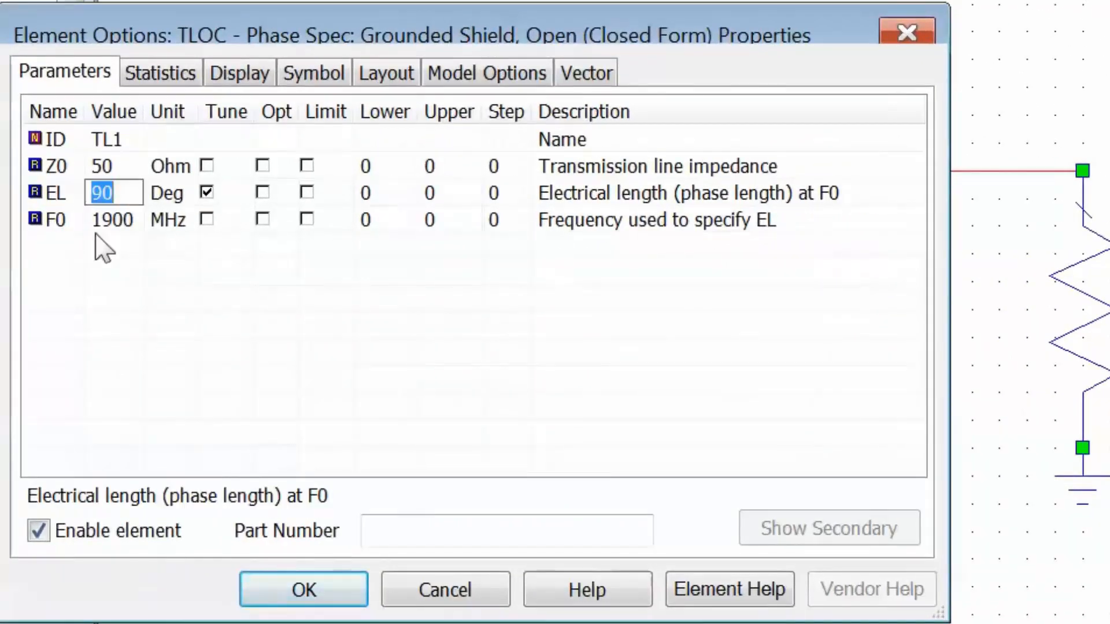
text(0)
Step: Limit the stub's electrical length to an upper bound of 180 Deg with a tuning step of 1
click(306, 193)
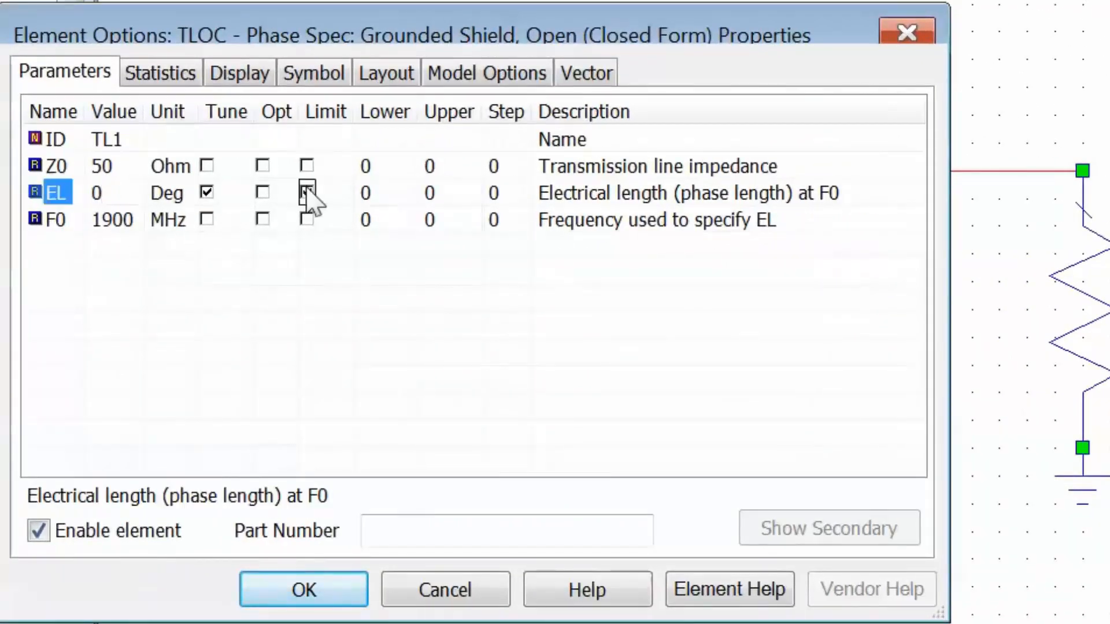
click(383, 192)
click(464, 186)
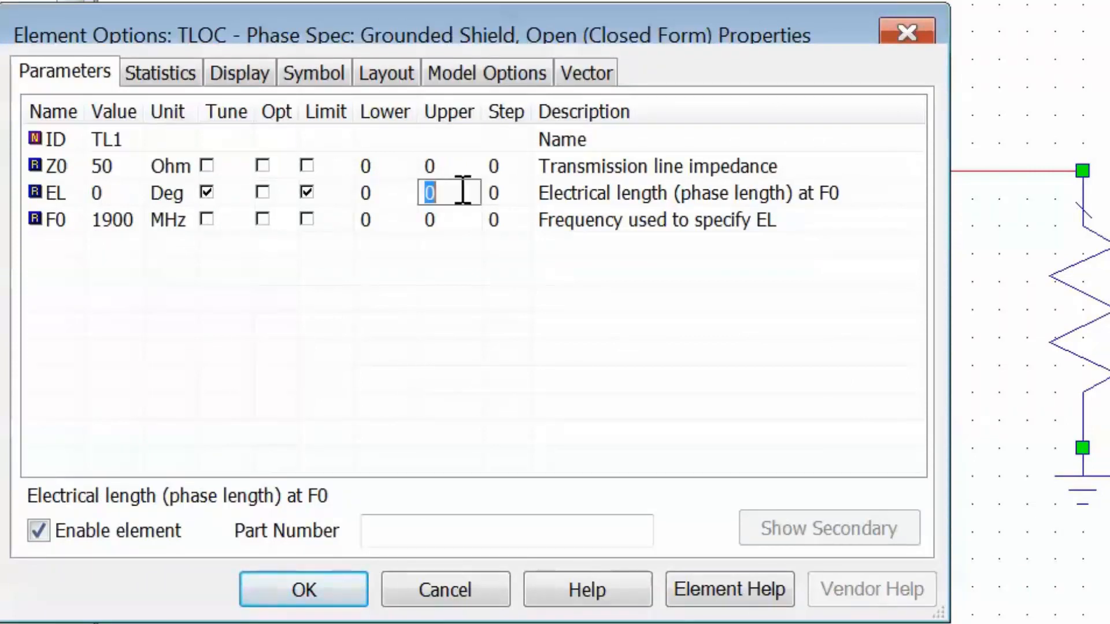
text(19)
key(BackSpace)
text(80)
click(518, 194)
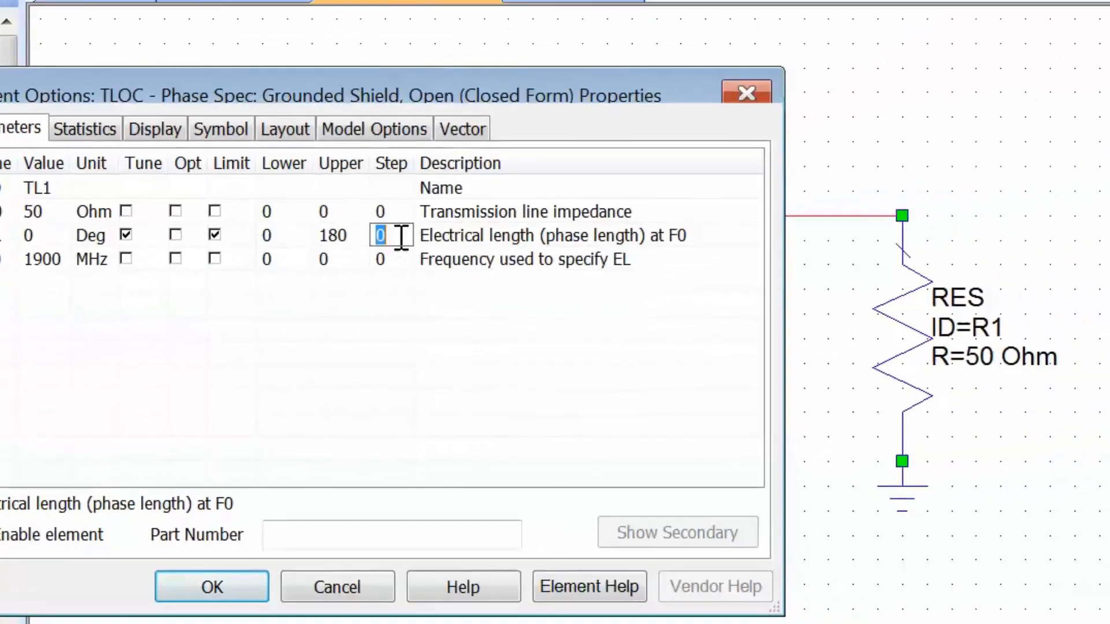
text(1)
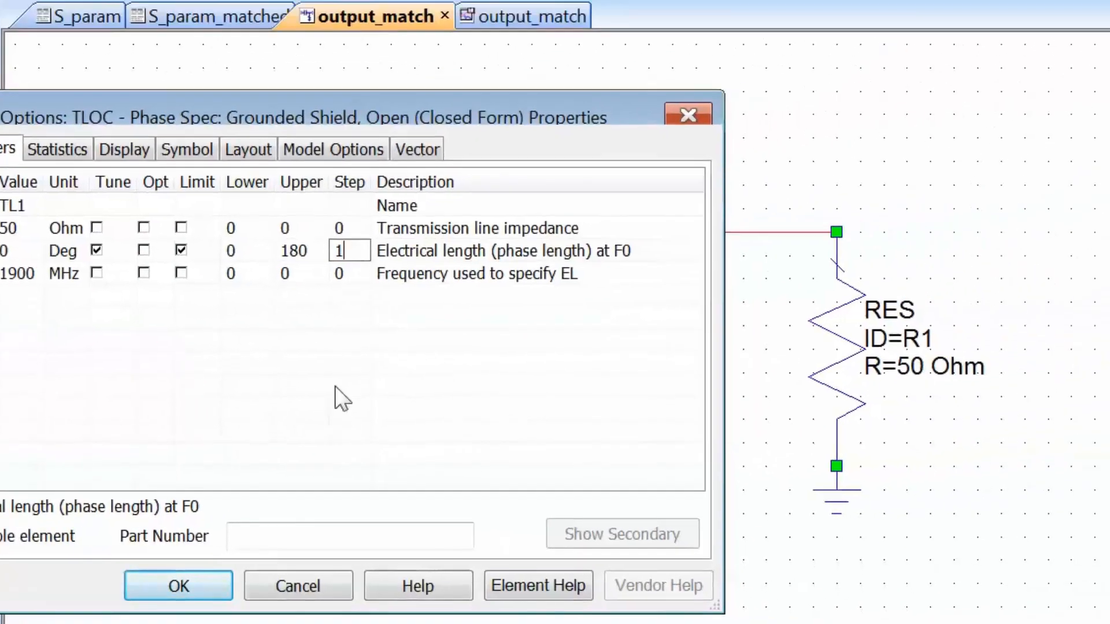
click(319, 585)
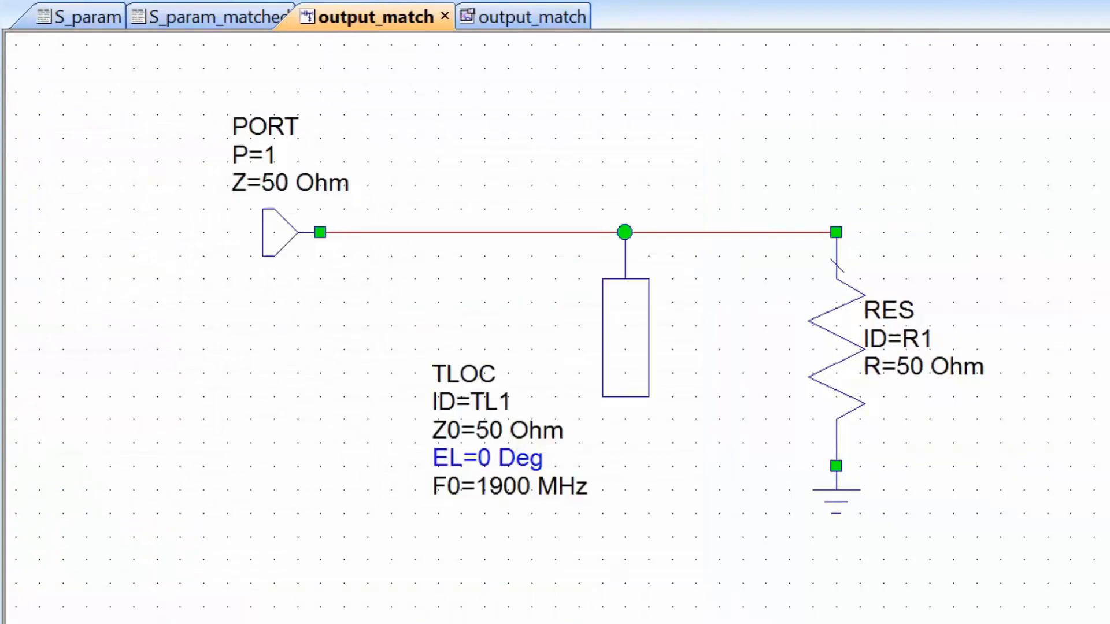
Step: Simulate the output_match chart and tune the stub's electrical length until S(1,1) lies on the lower-left part of the 6.33 VSWR circle
click(524, 17)
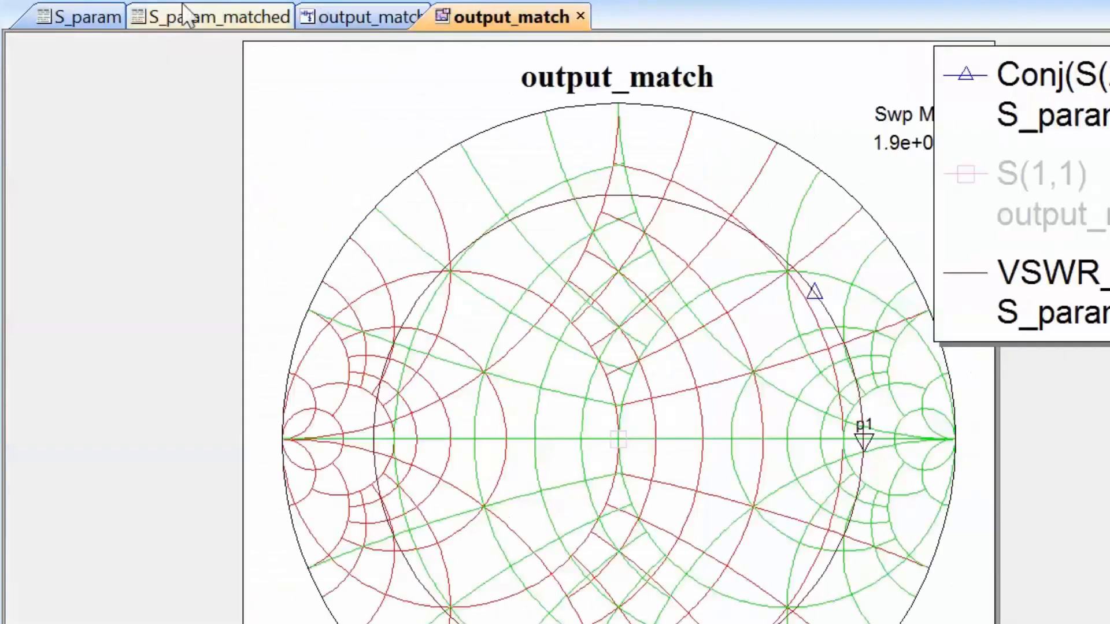
click(92, 1)
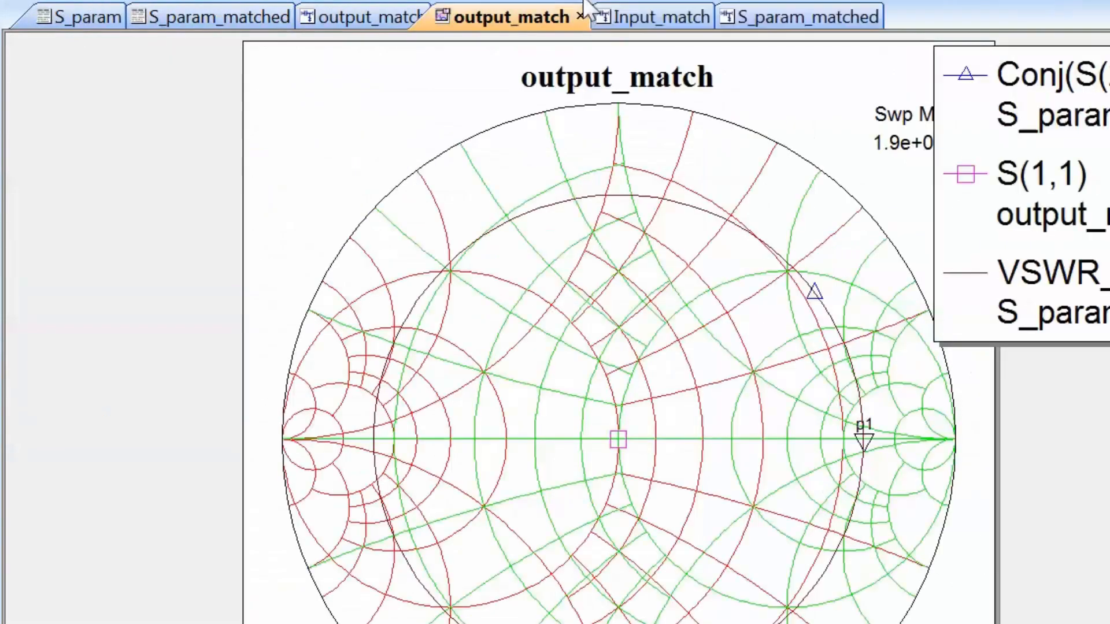
click(584, 2)
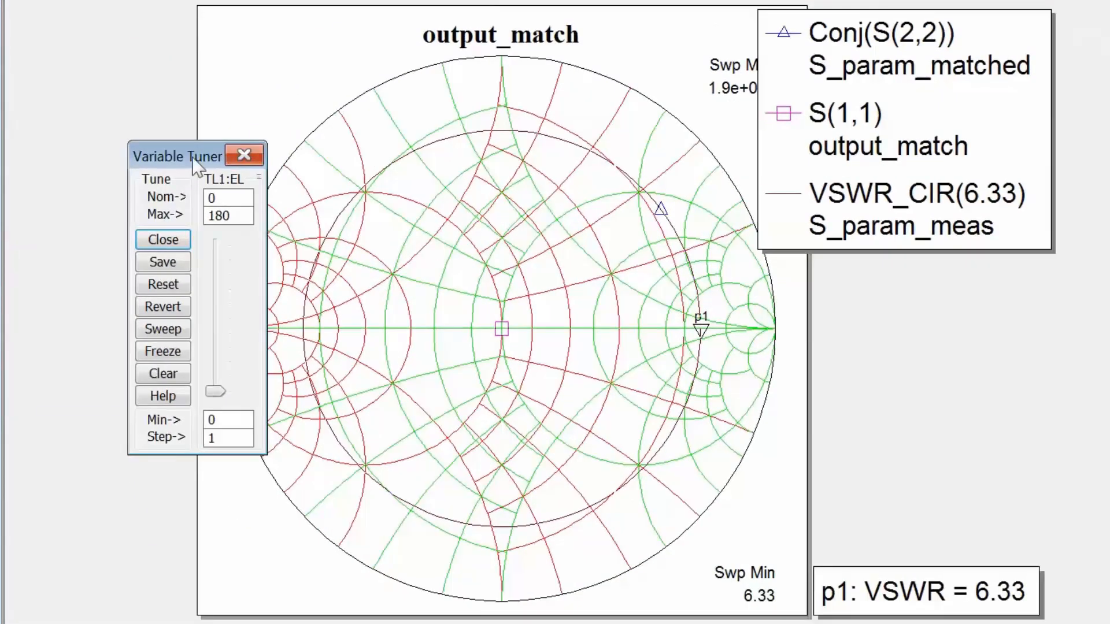
drag(193, 152, 163, 64)
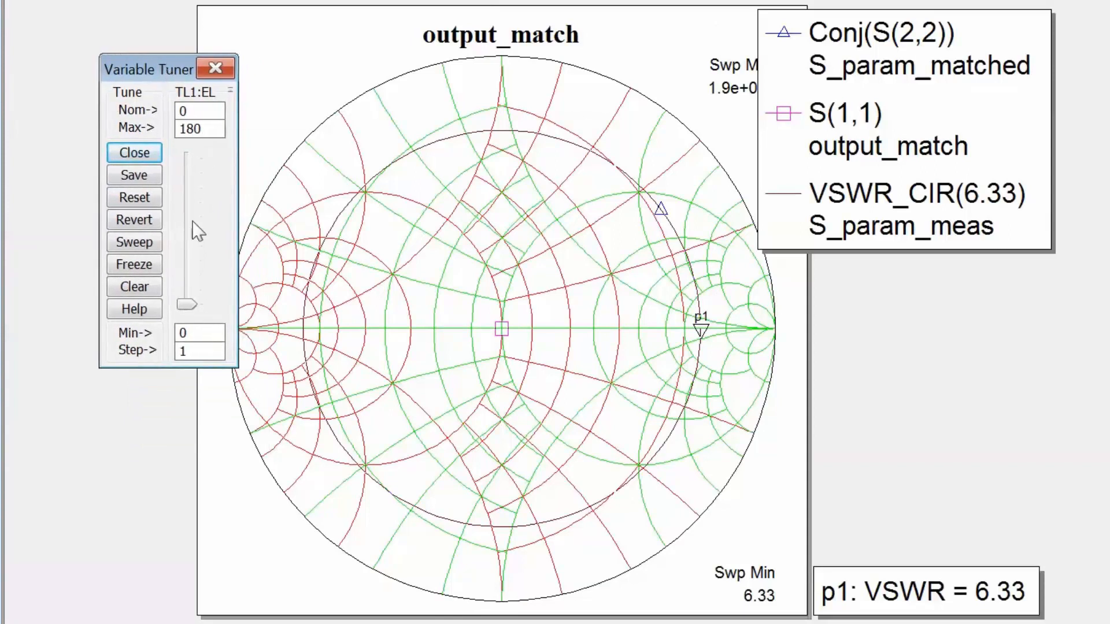
drag(183, 301, 178, 252)
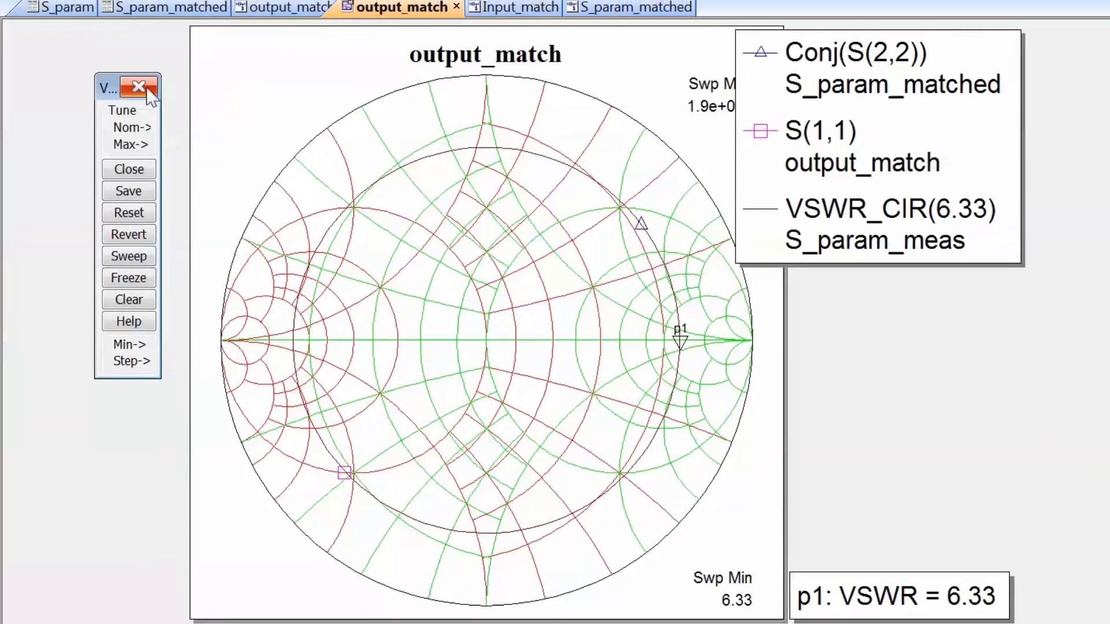
Step: Replace the wire between port and stub in the output_match schematic with a TLIN line at F0 1900 MHz and wire it to the port
click(147, 90)
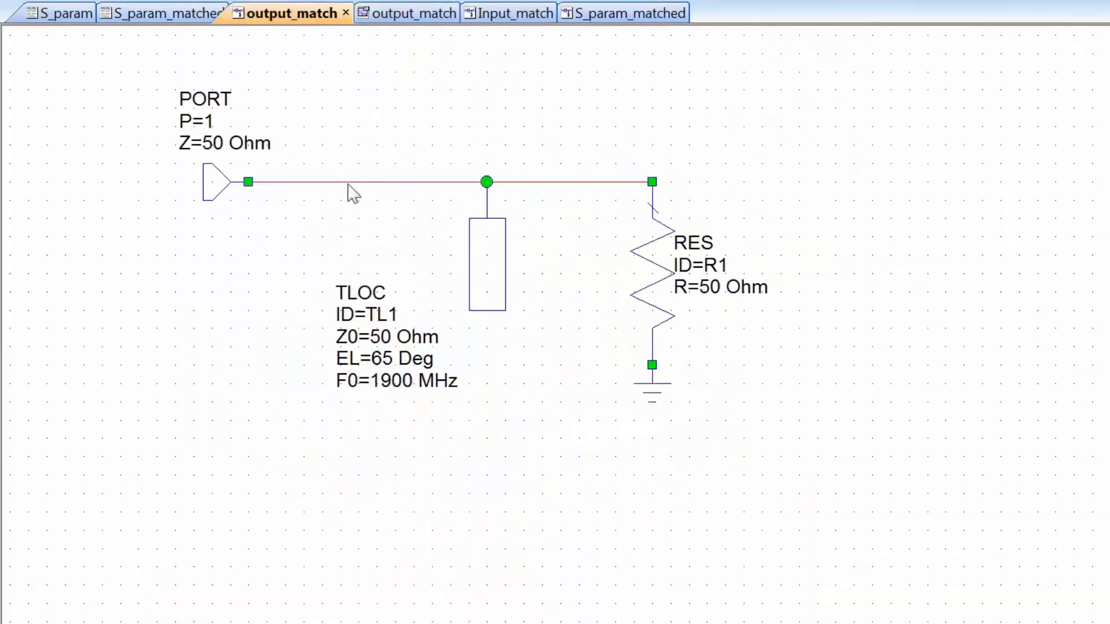
key(Delete)
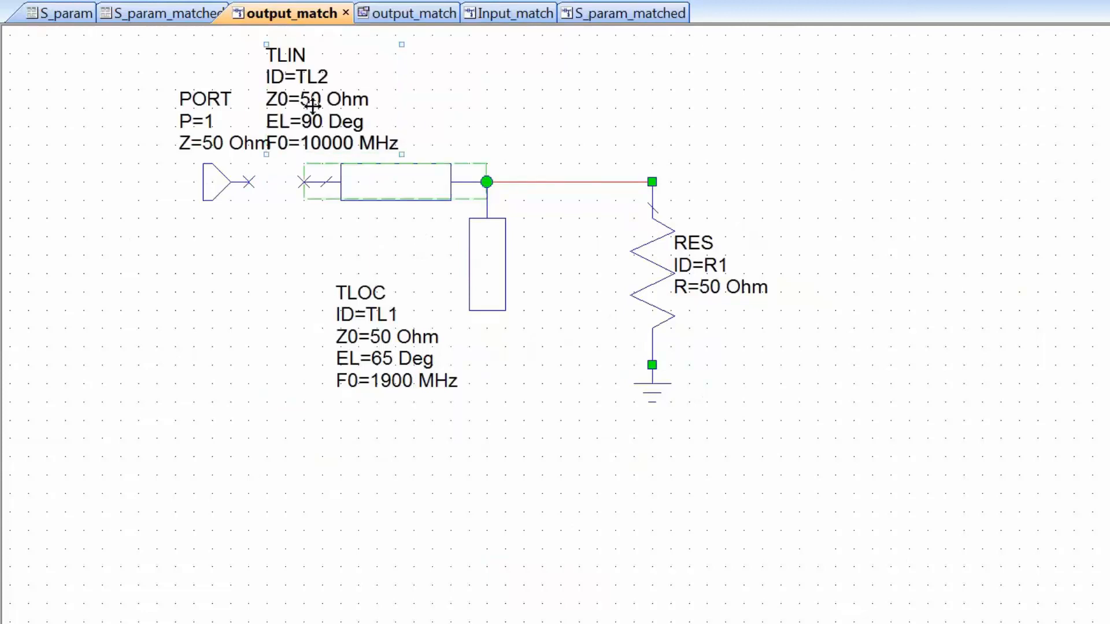
drag(311, 118, 367, 124)
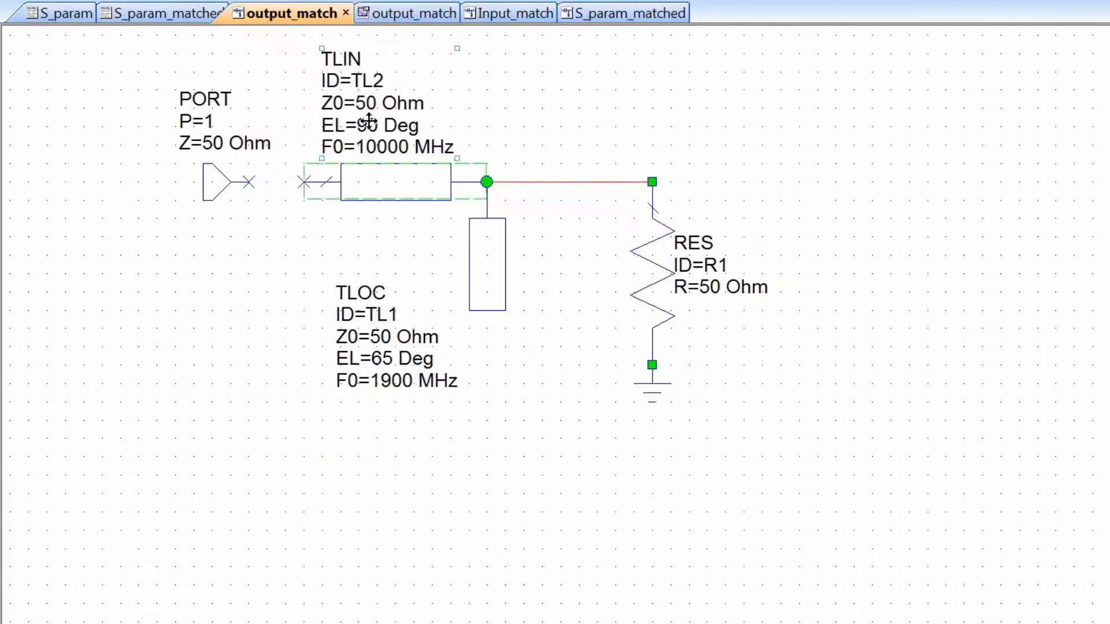
double_click(387, 148)
text(1900)
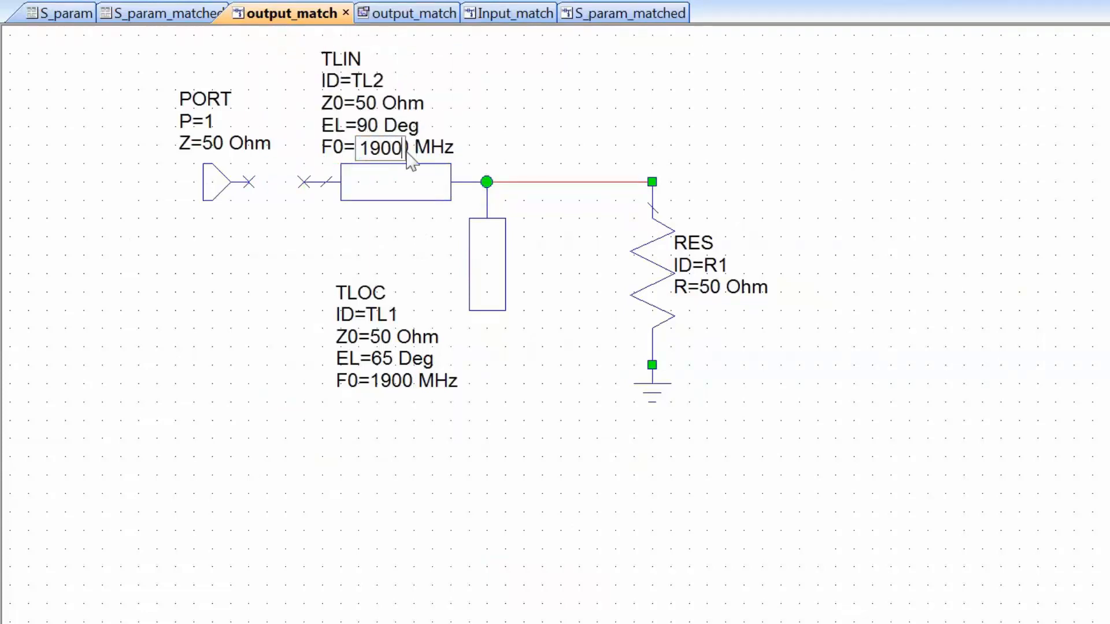
key(Return)
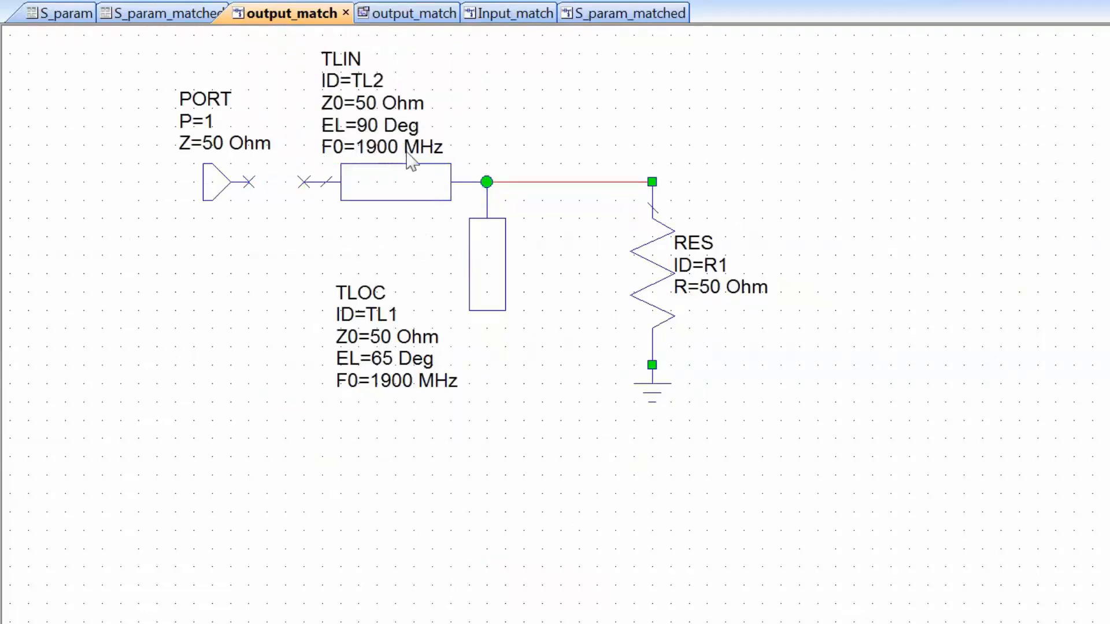
click(249, 182)
click(305, 183)
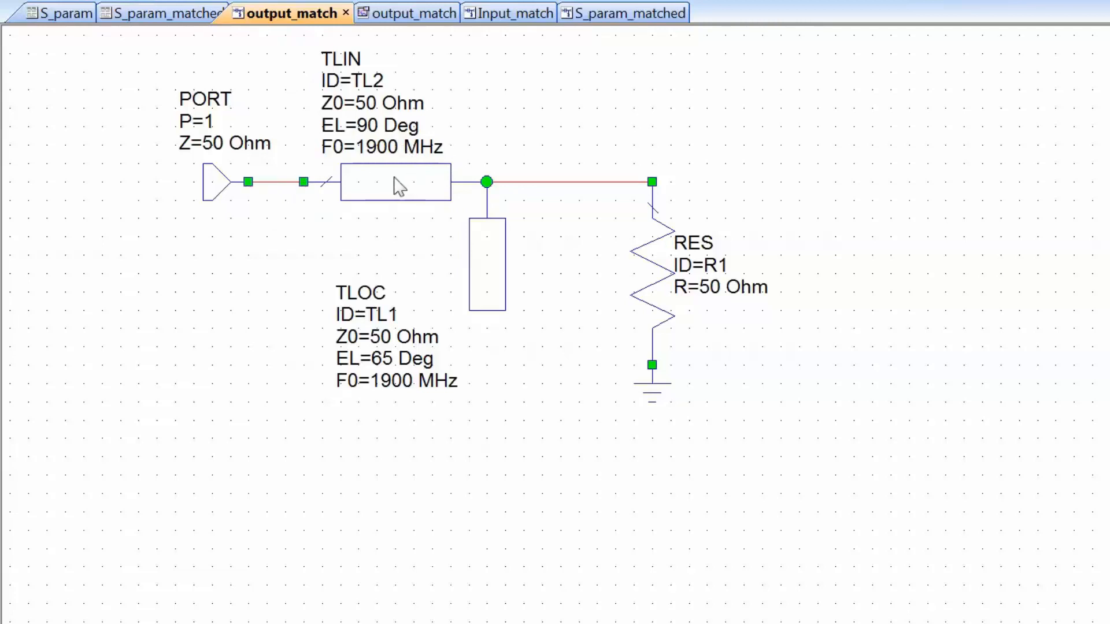
Step: Make the TLIN line's electrical length tunable and set it to 0 Deg
double_click(399, 186)
click(132, 195)
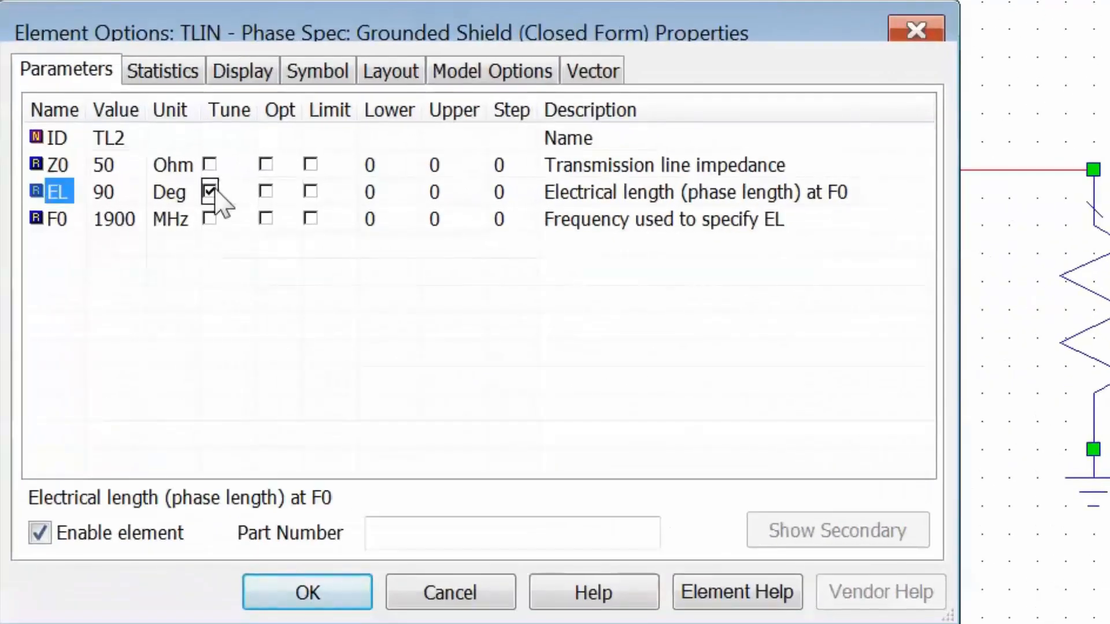
click(124, 192)
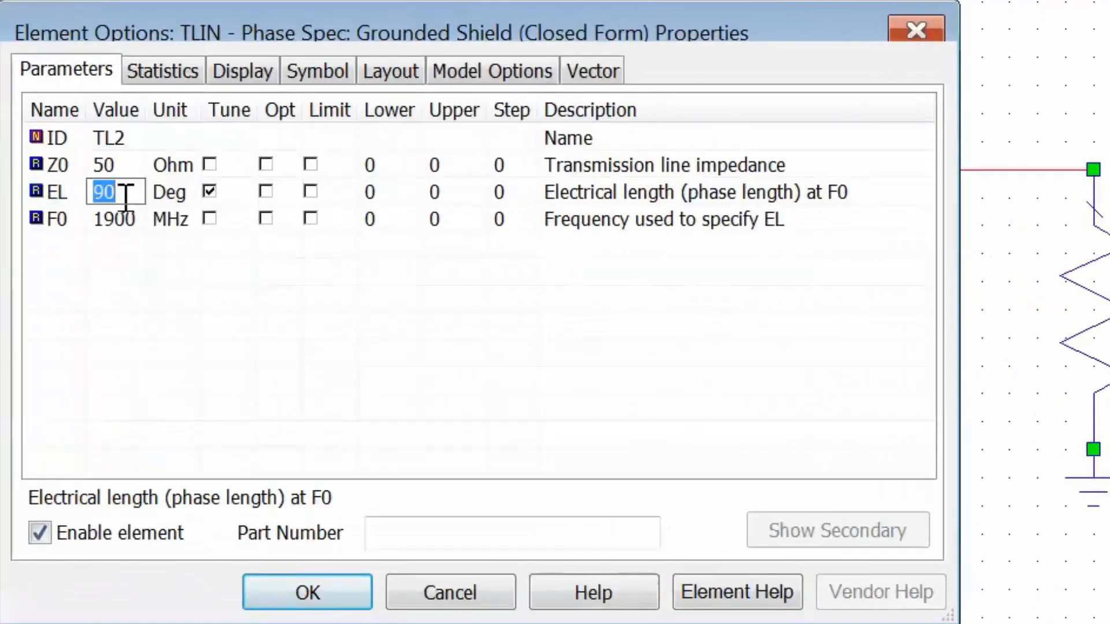
text(0)
Step: Limit the TLIN line's electrical length to an upper bound of 180 Deg with a tuning step of 1
click(310, 192)
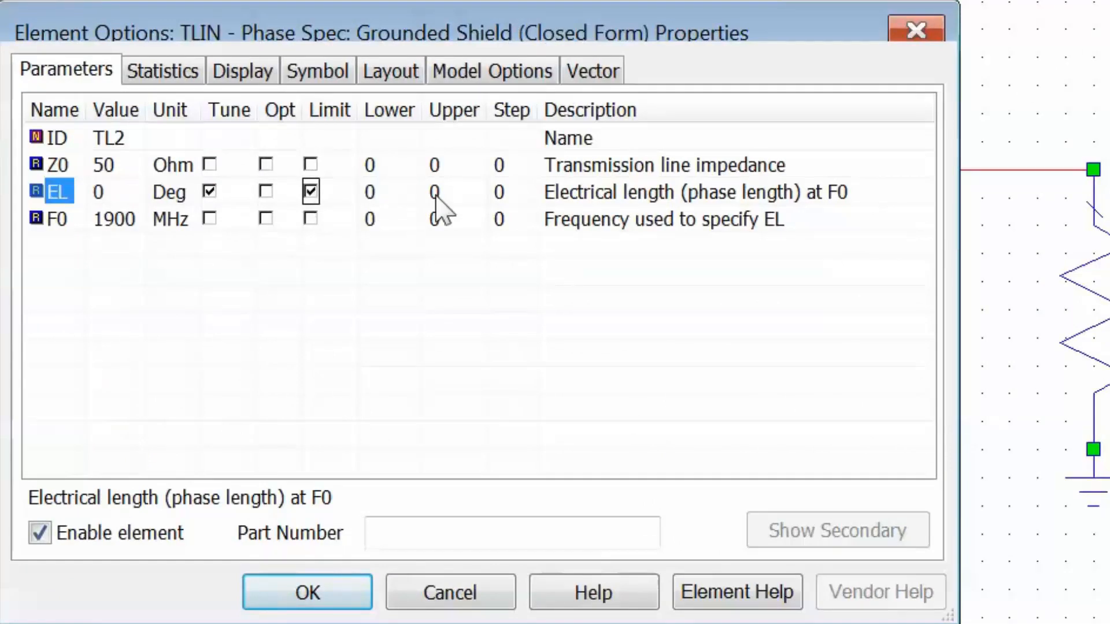
click(455, 195)
text(180)
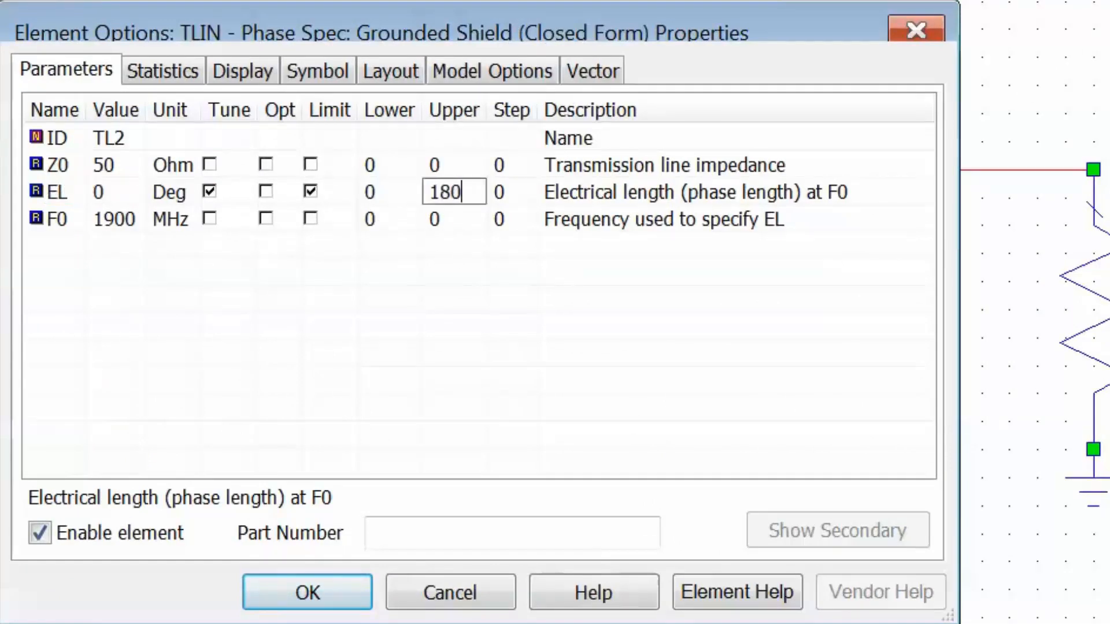
click(501, 192)
text(1)
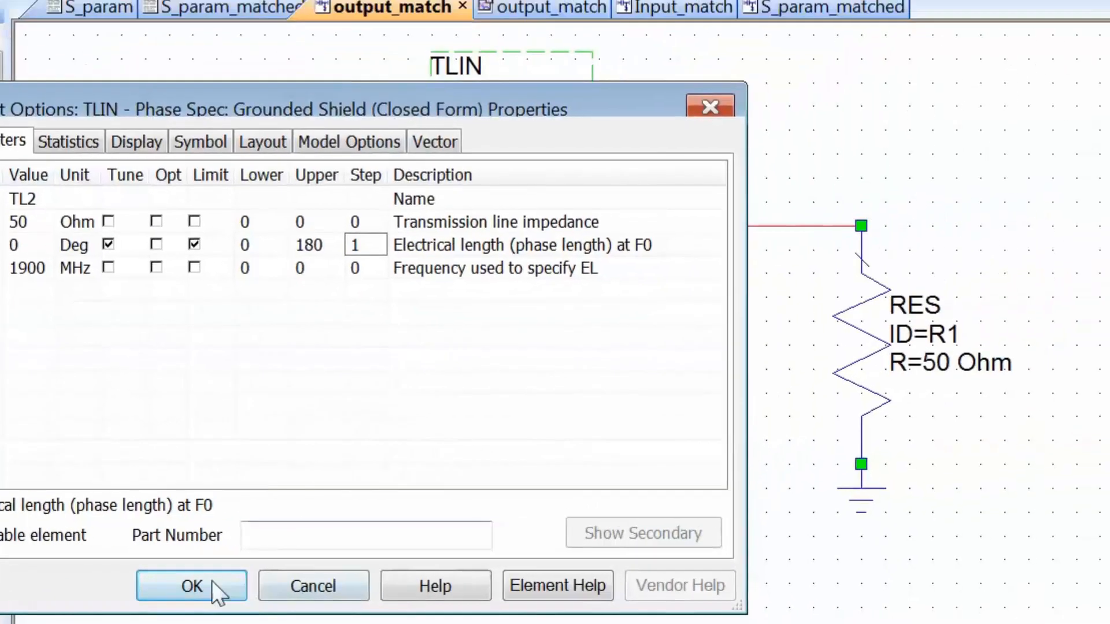
click(307, 593)
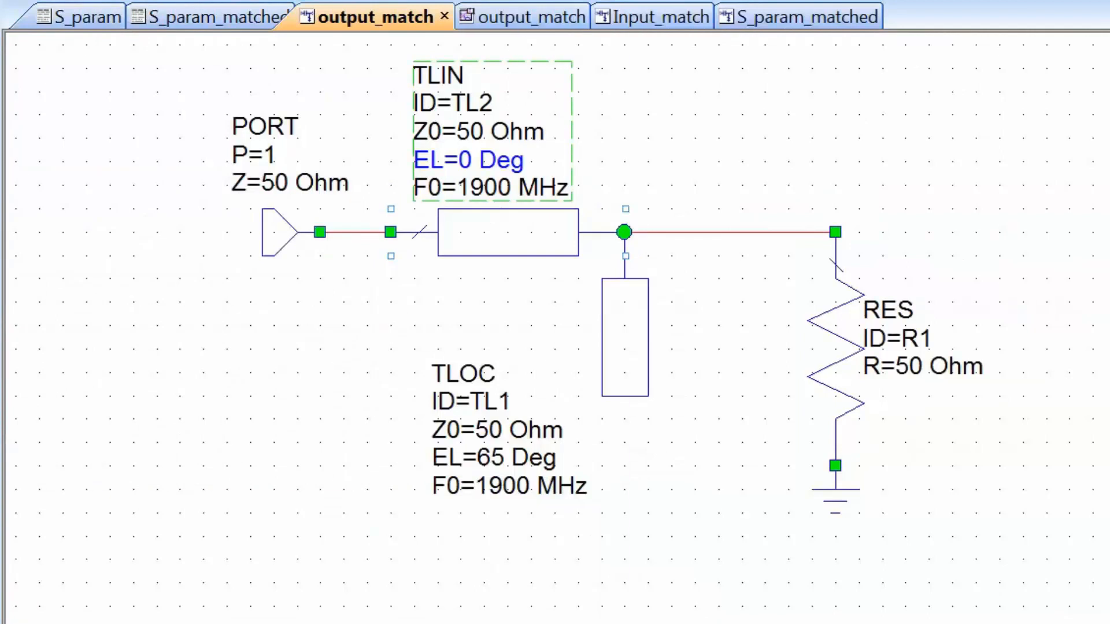
Step: Simulate the output_match chart and tune the line's electrical length to 93 Deg so S(1,1) coincides with Conj(S(2,2))
key(ctrl+Tab)
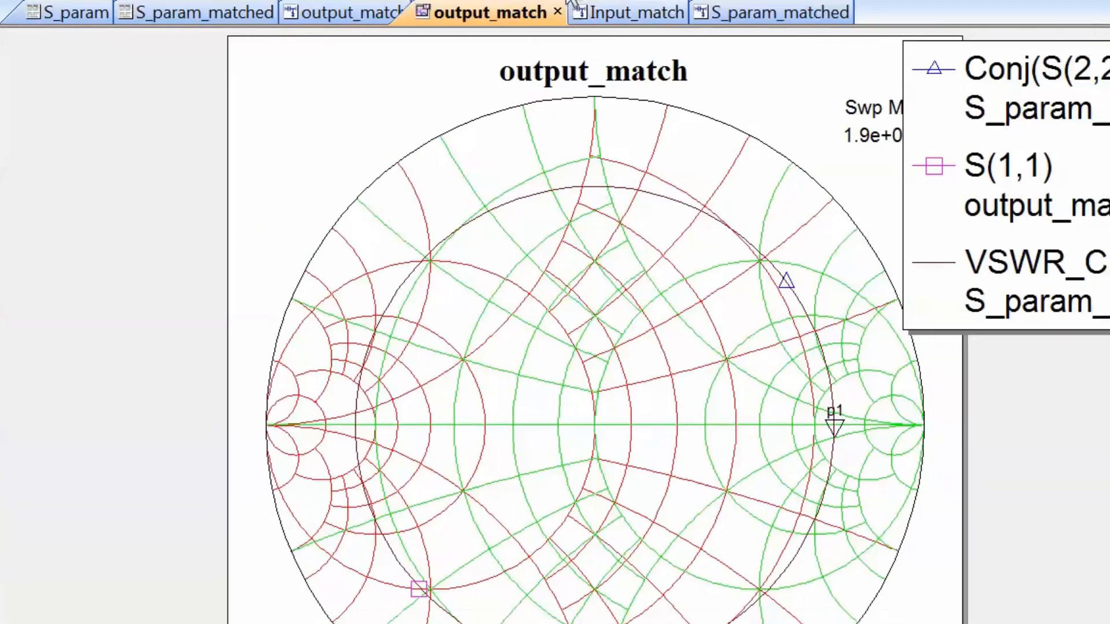
click(636, 2)
drag(117, 315, 119, 234)
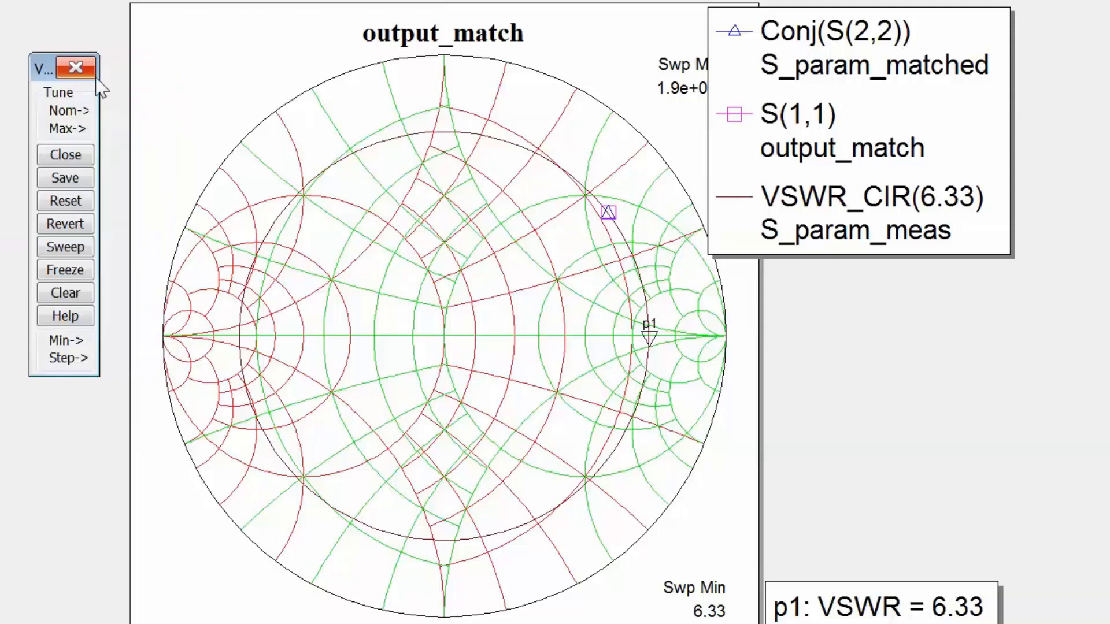
click(83, 69)
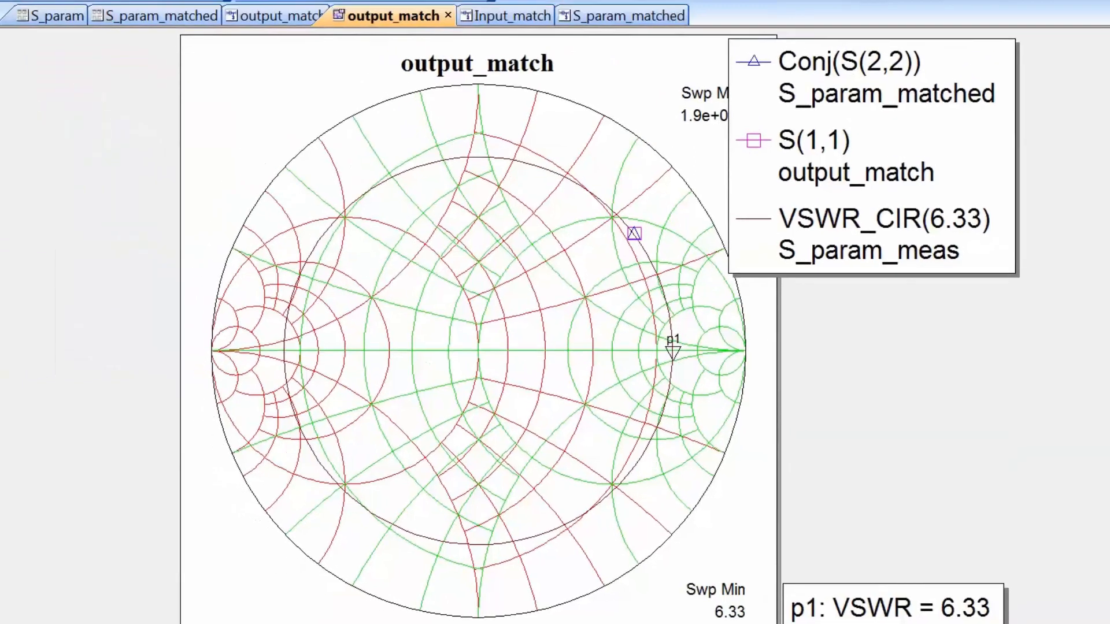
Step: Select and copy the TLIN line and TLOC stub in the output_match schematic
click(278, 16)
key(Home)
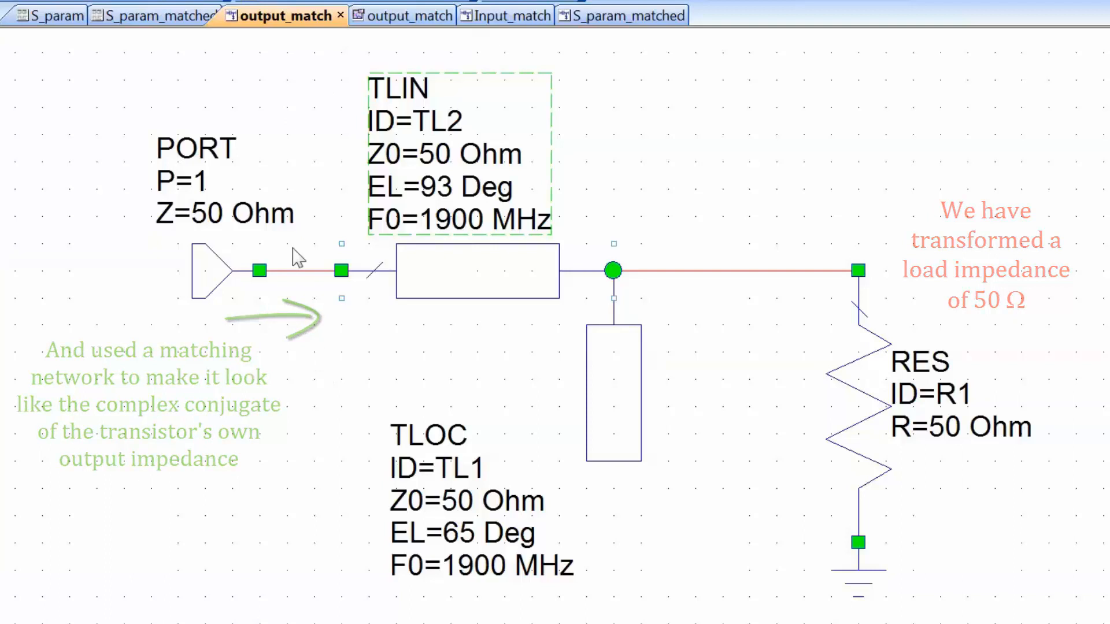
drag(293, 75, 697, 598)
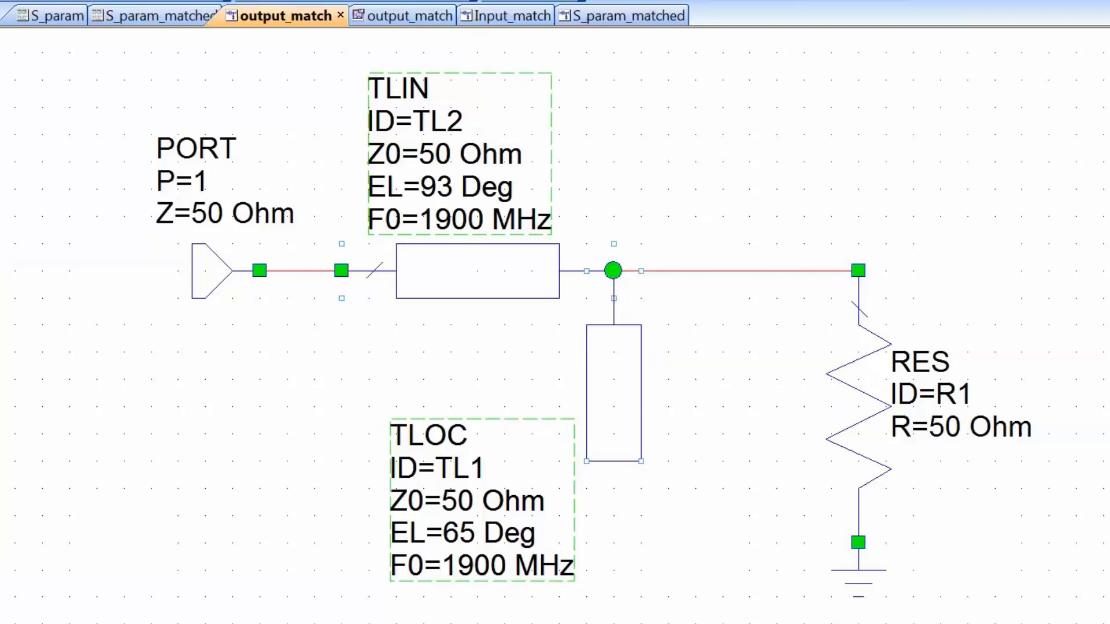
Step: In the S_param_matched schematic, move output capacitor S3 and port 2 away from the collector node to make room for the matching network
click(628, 16)
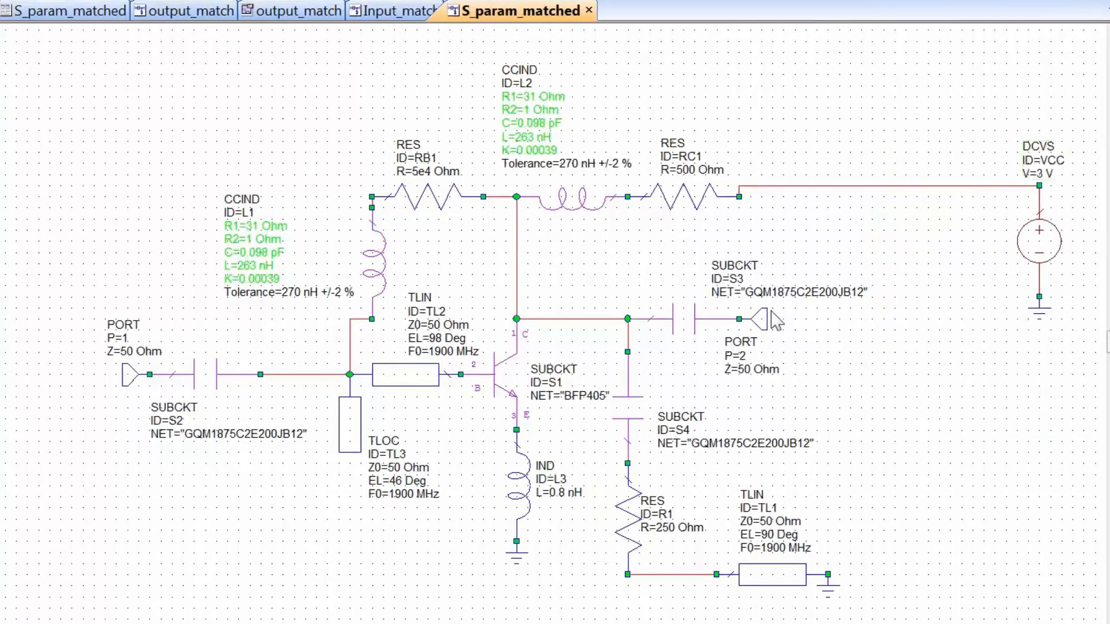
drag(637, 270, 775, 347)
drag(673, 319, 840, 321)
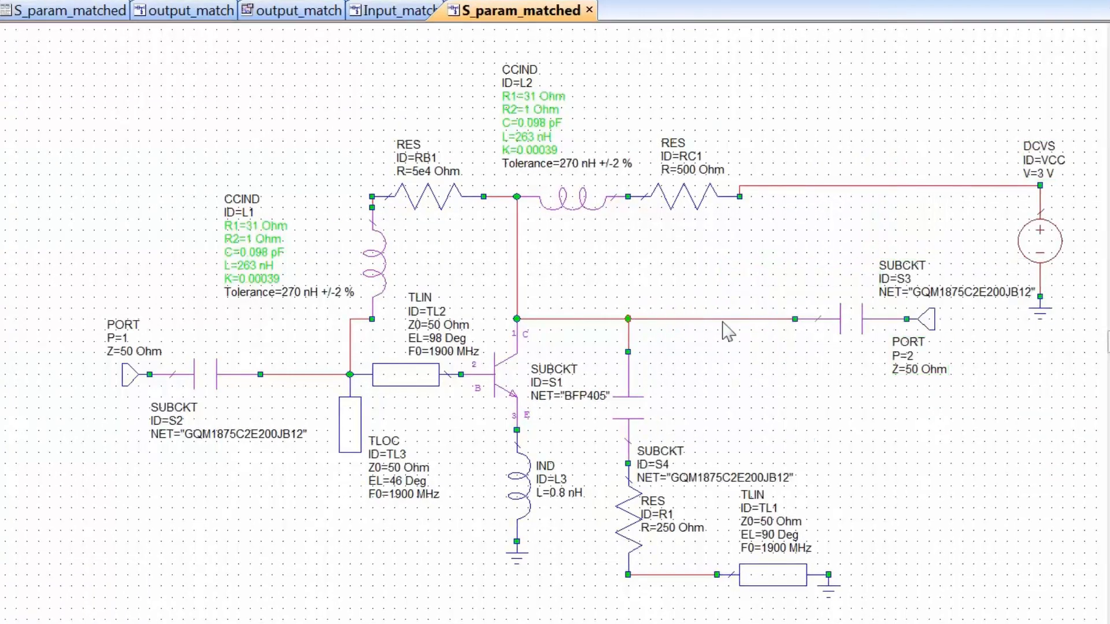
Step: Replace the wire before capacitor S3 with the copied line and stub, attached at the collector node, and move the stub's label clear of S4's
click(722, 319)
key(Delete)
key(ctrl+v)
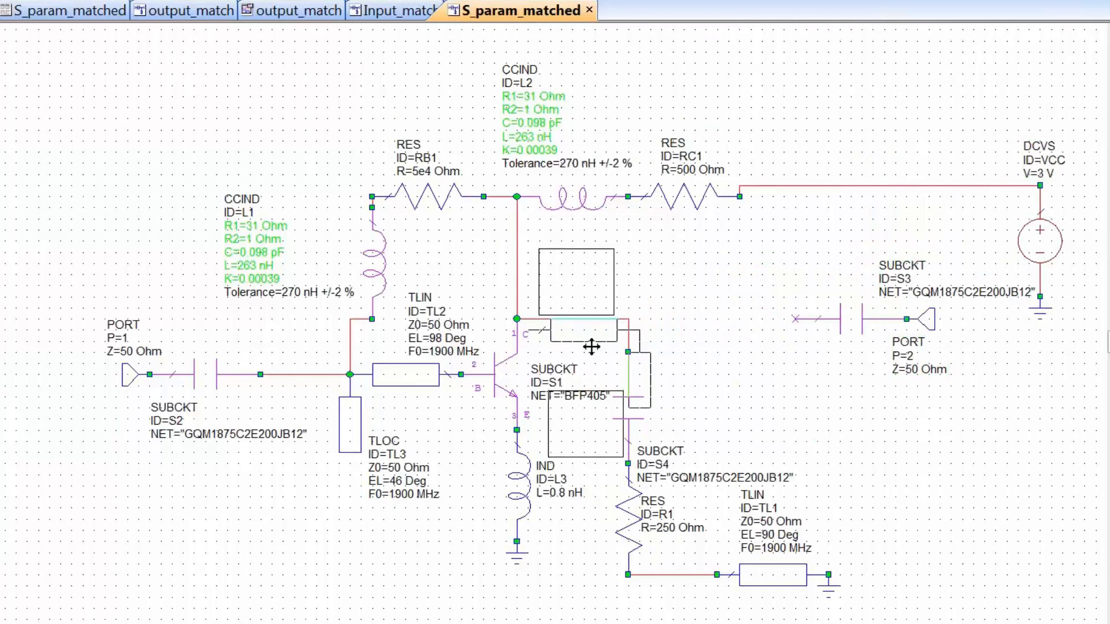
click(695, 344)
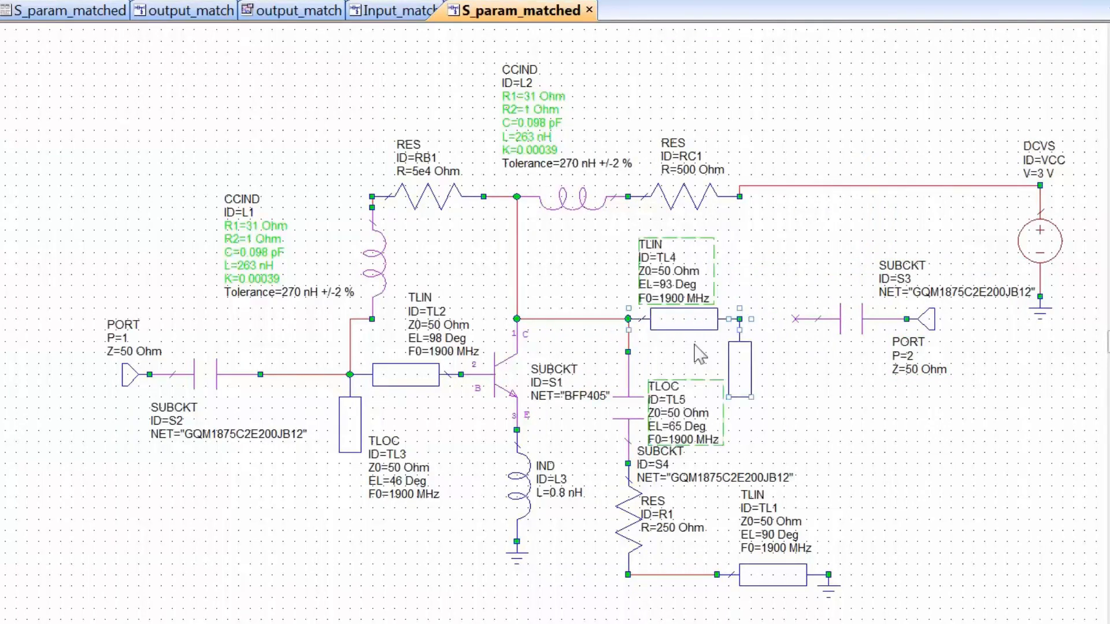
click(676, 413)
drag(671, 417, 668, 388)
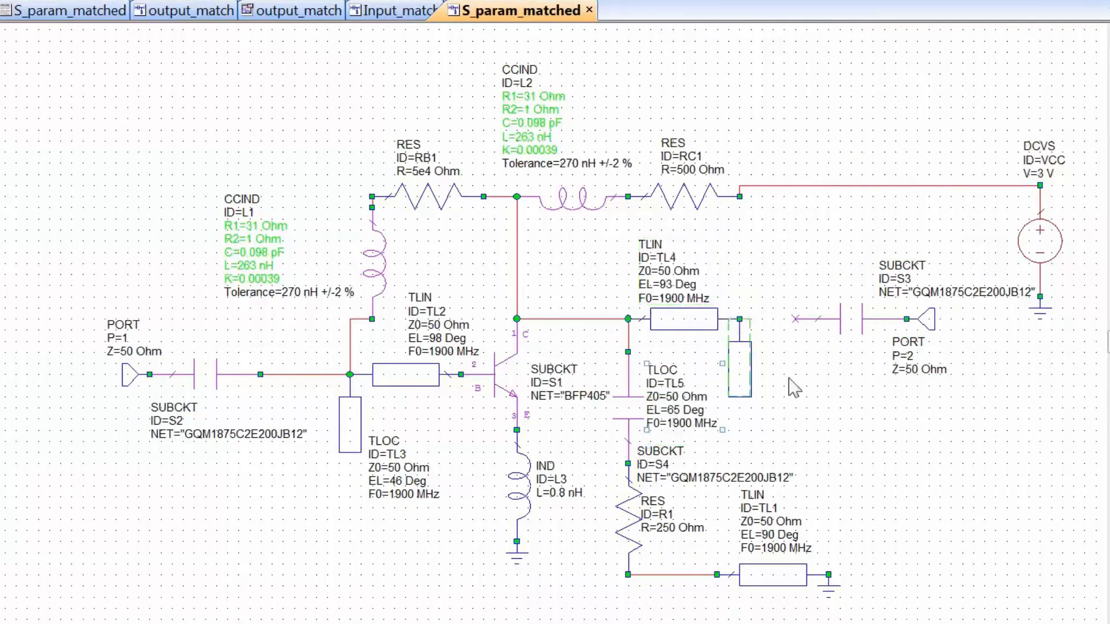